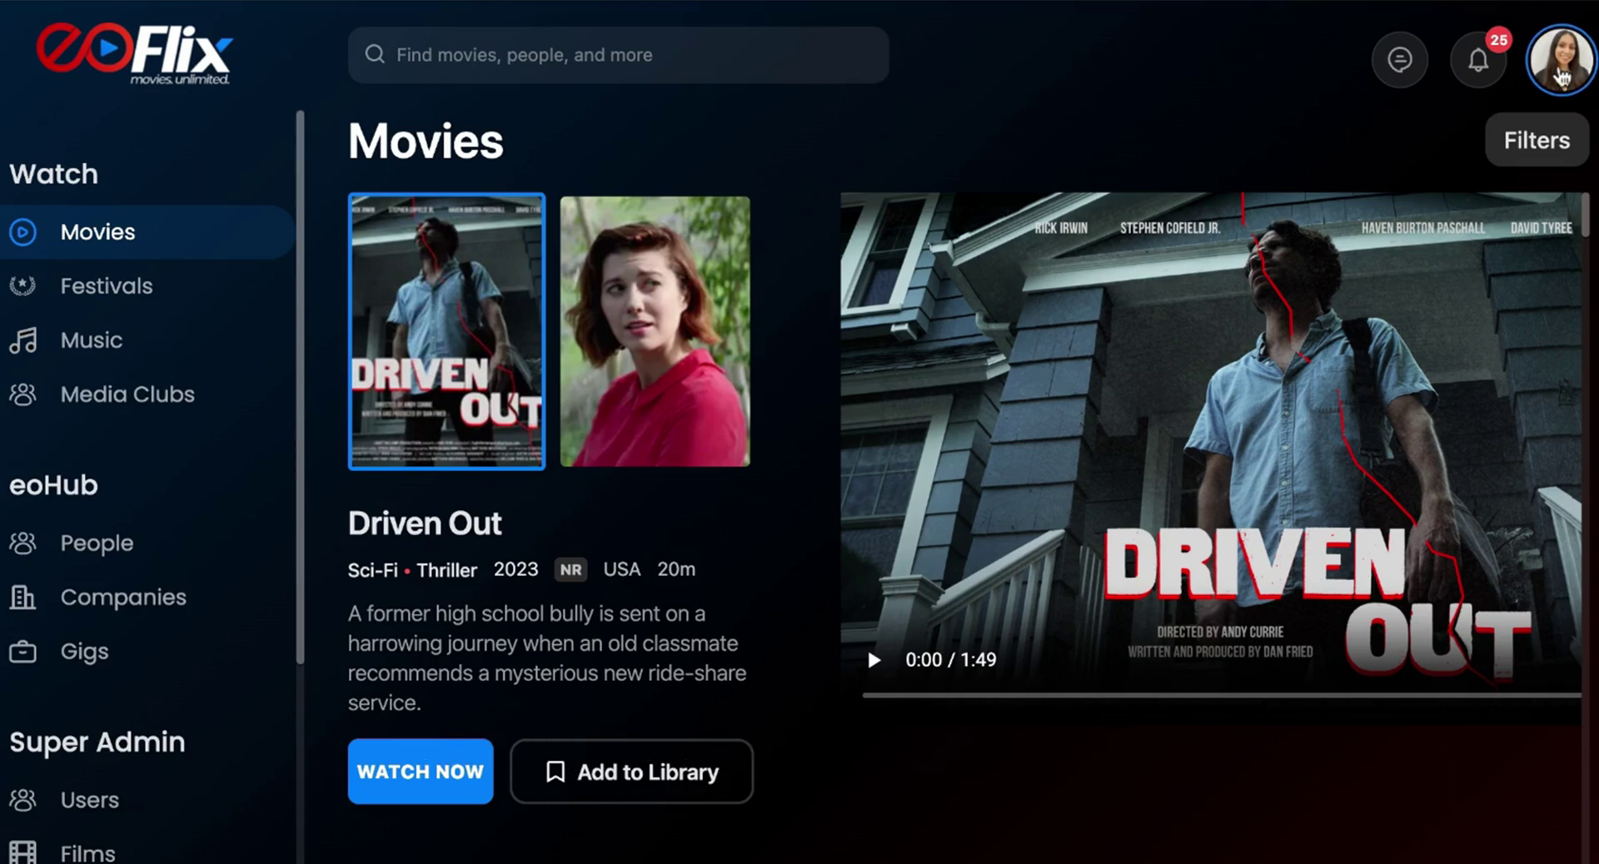
Step: Open the uhf festival from the account's own festivals and review its profile details, links and header image sections
left_click(1562, 70)
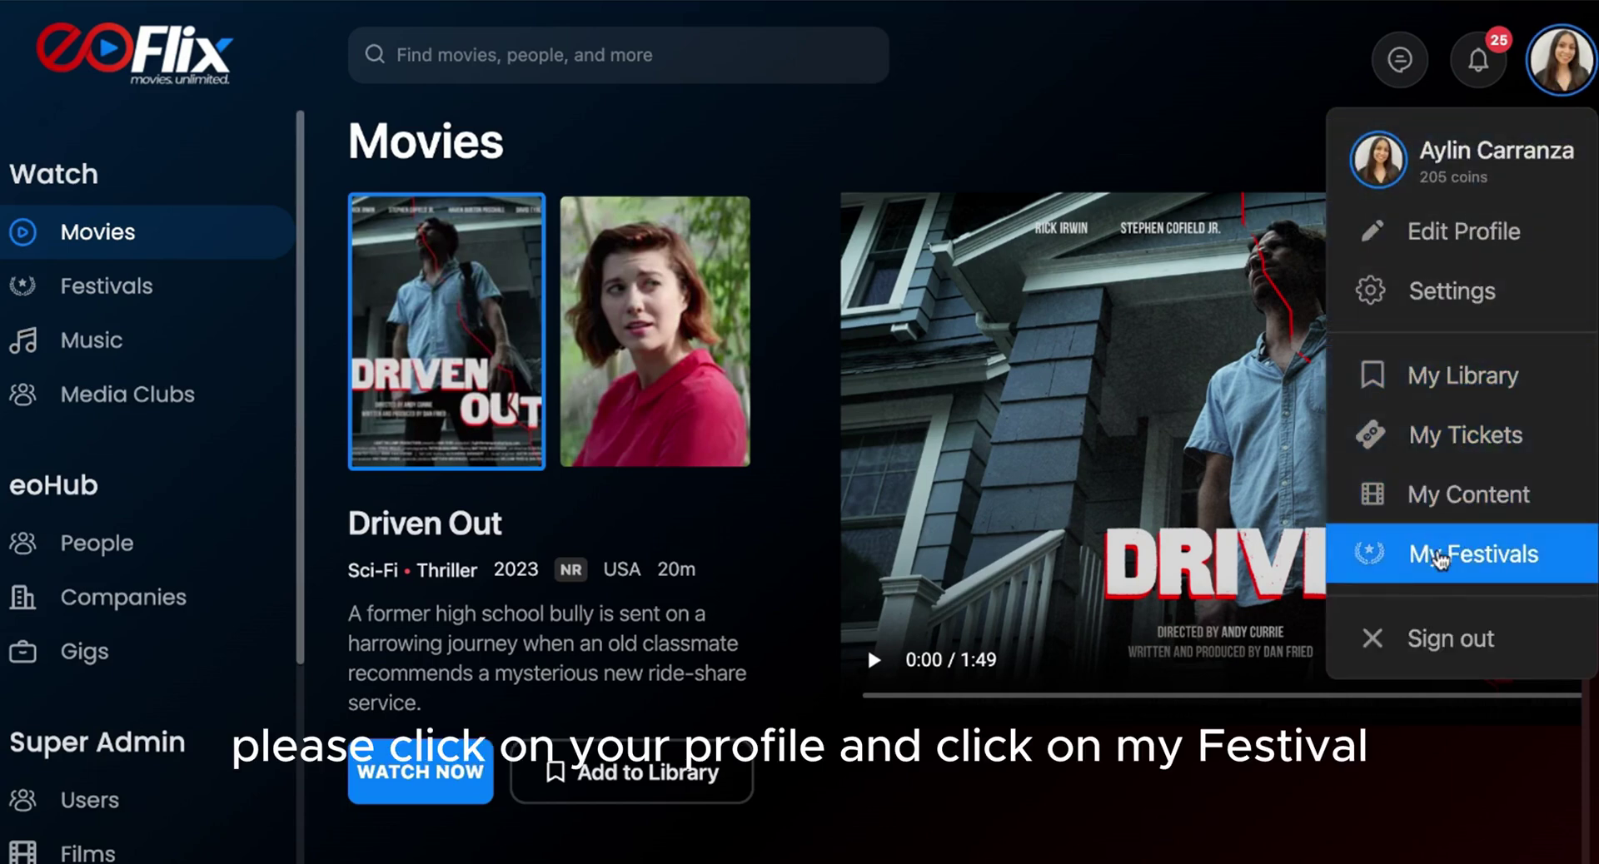
left_click(1420, 554)
scroll(705, 647, "down", 20)
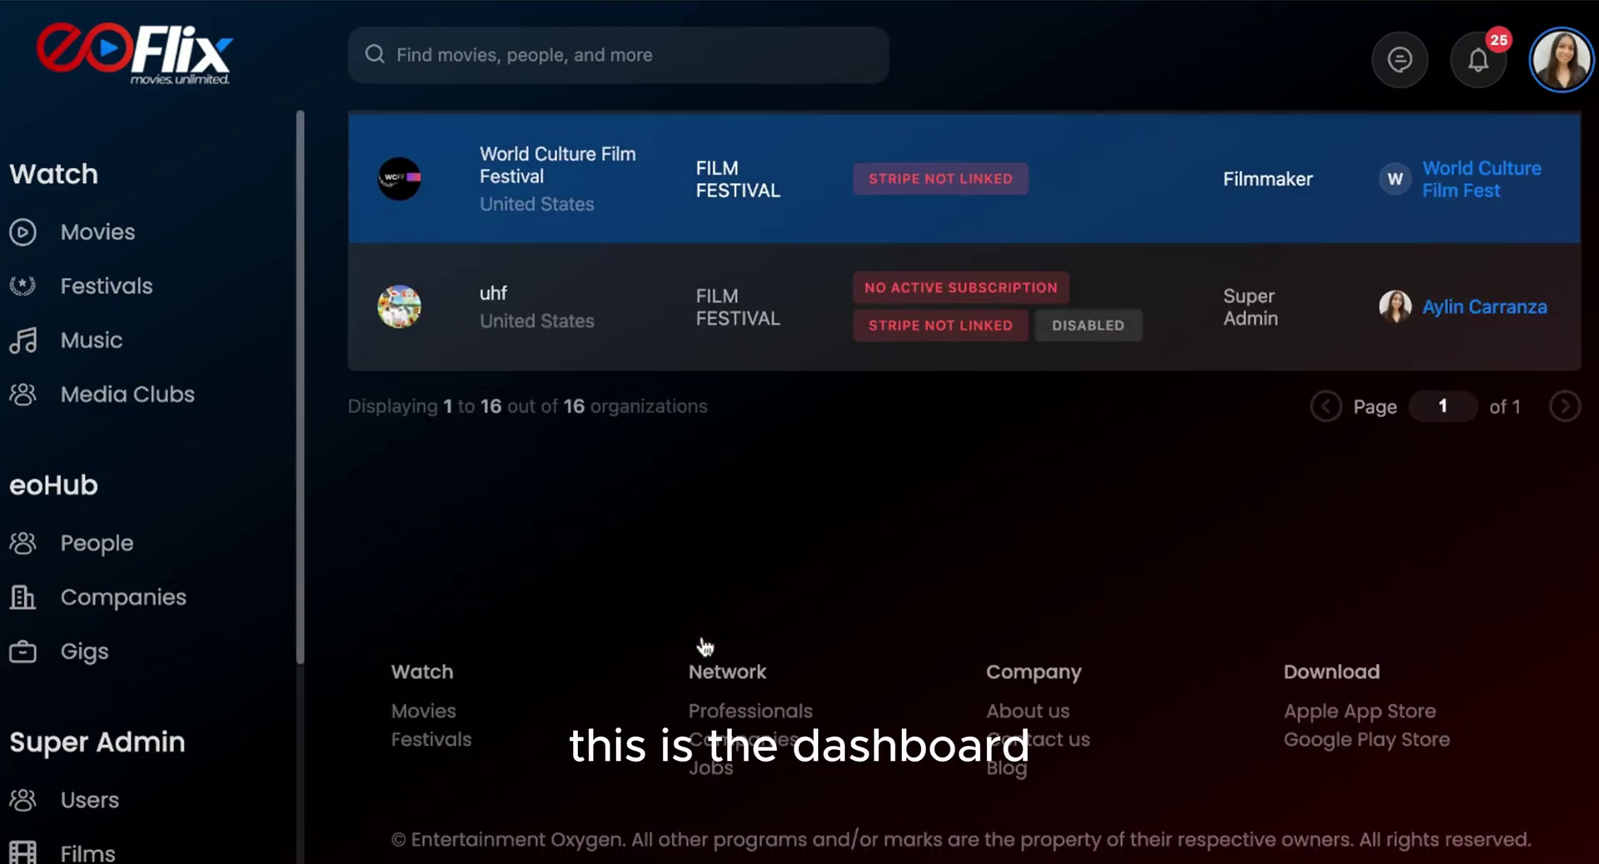
scroll(705, 647, "up", 3)
left_click(498, 467)
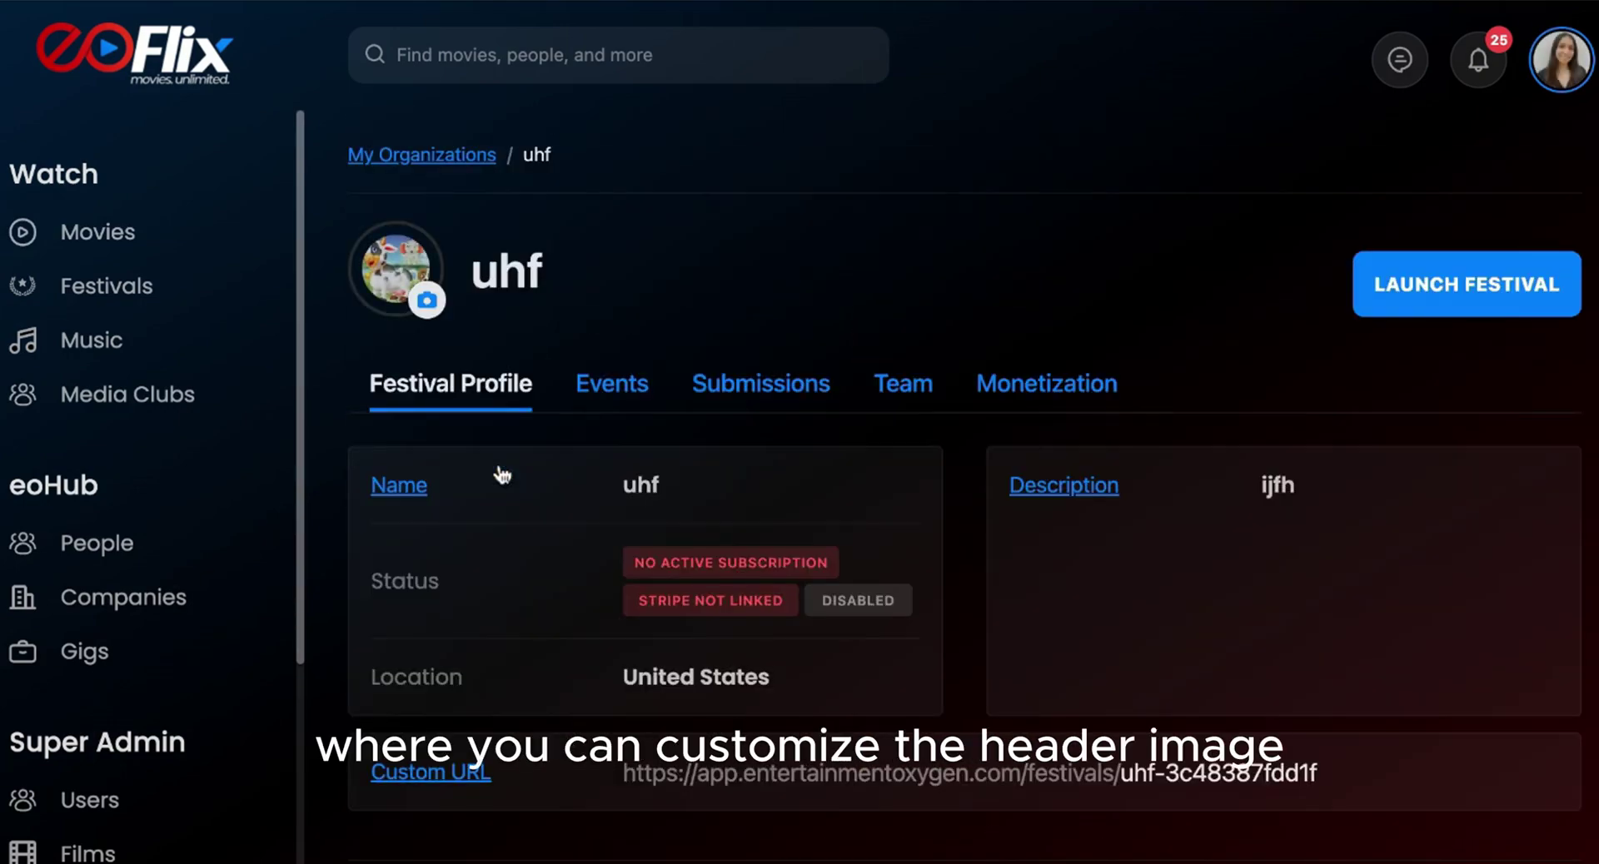
scroll(1314, 435, "down", 4)
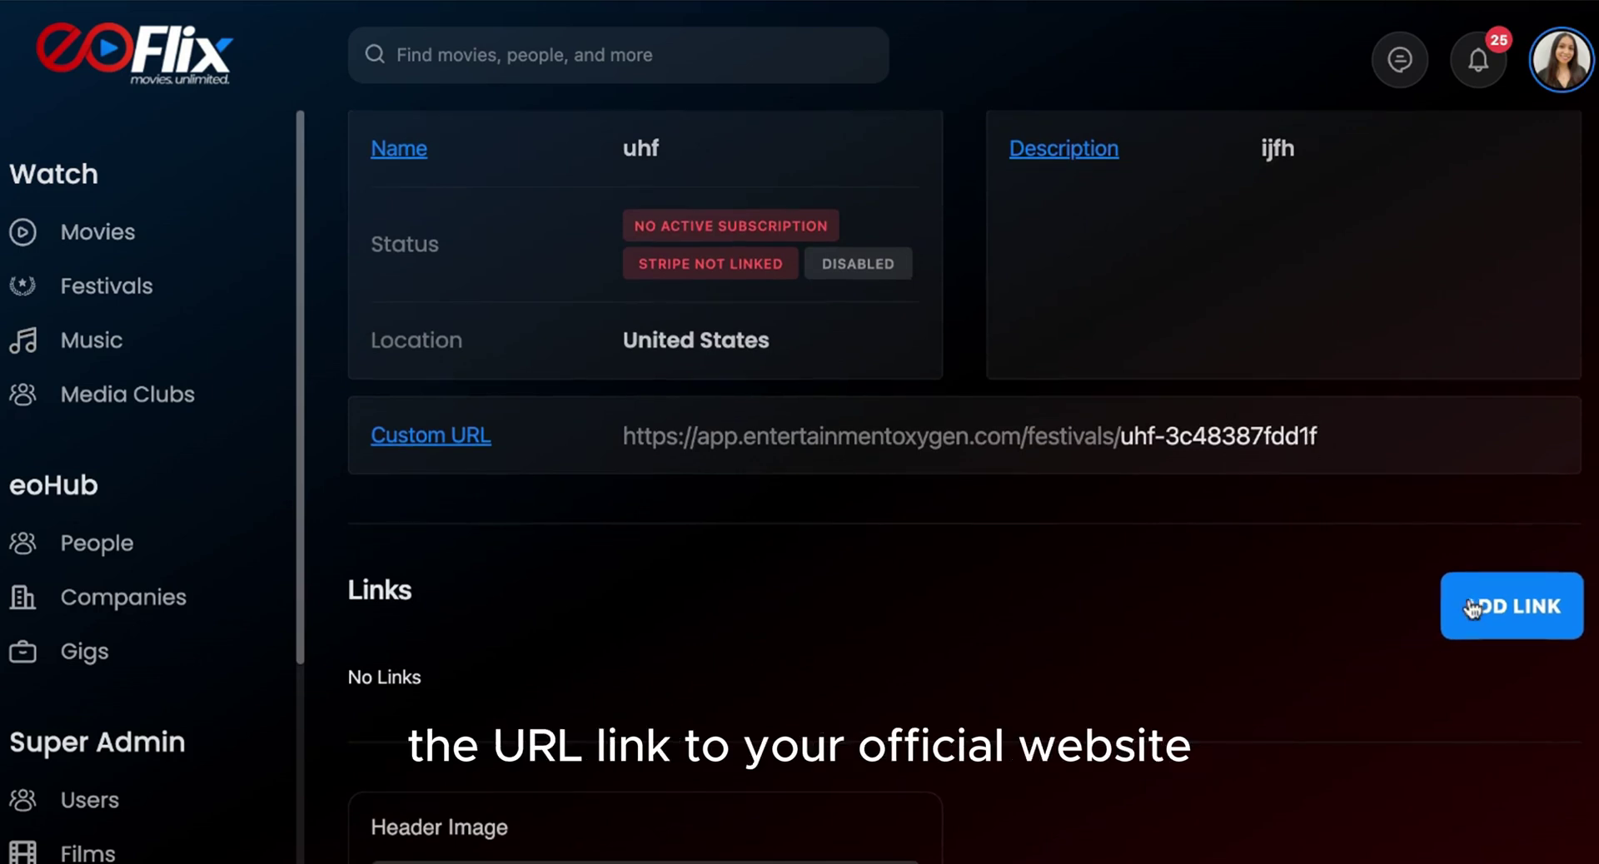
scroll(902, 602, "down", 3)
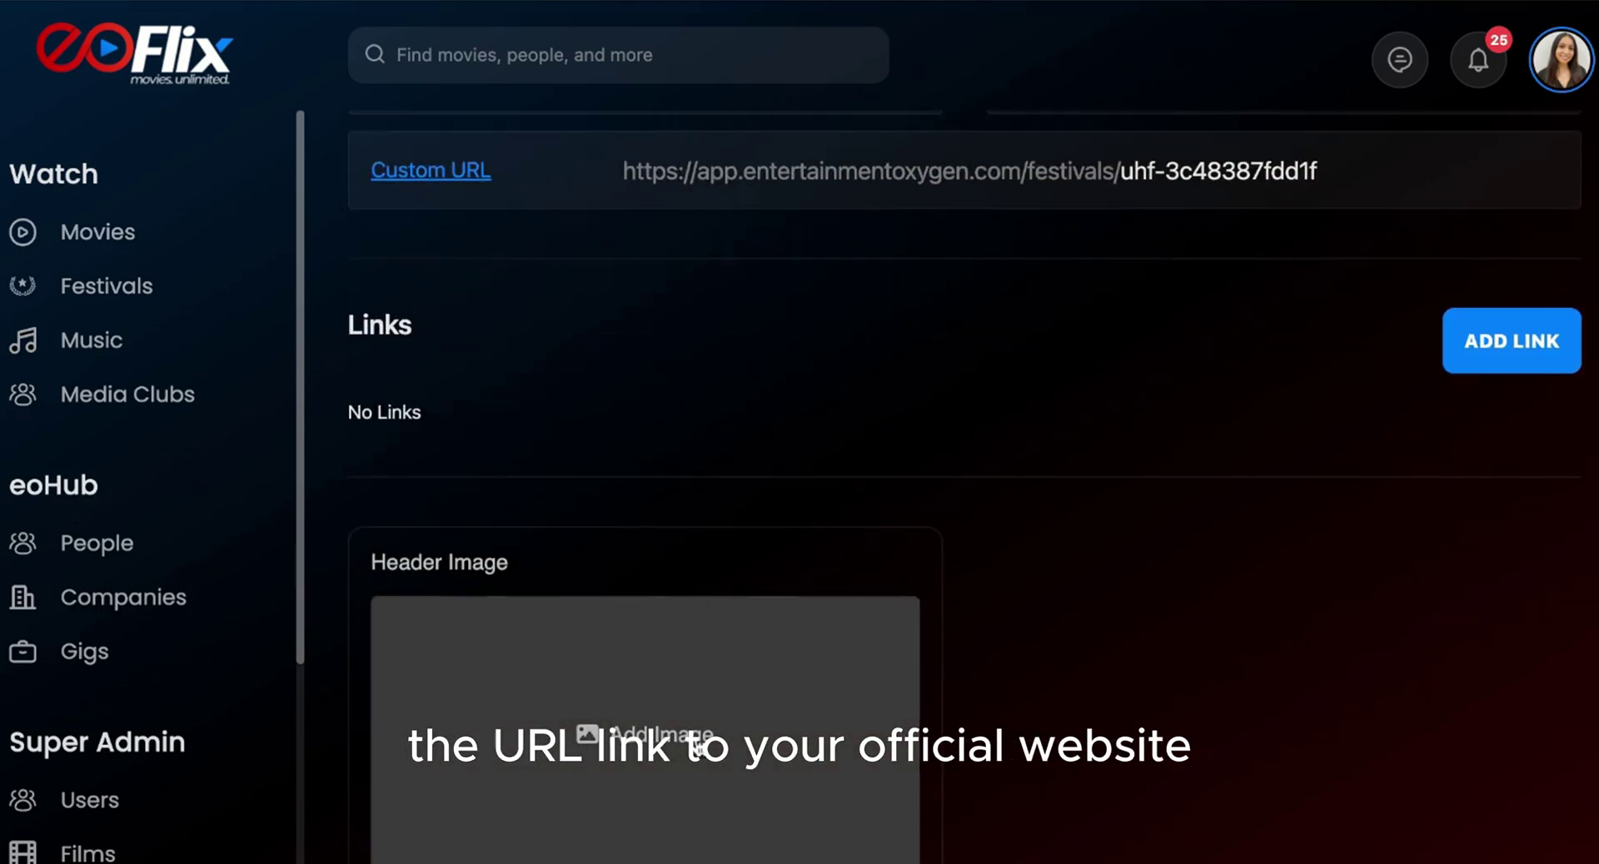
scroll(685, 751, "up", 7)
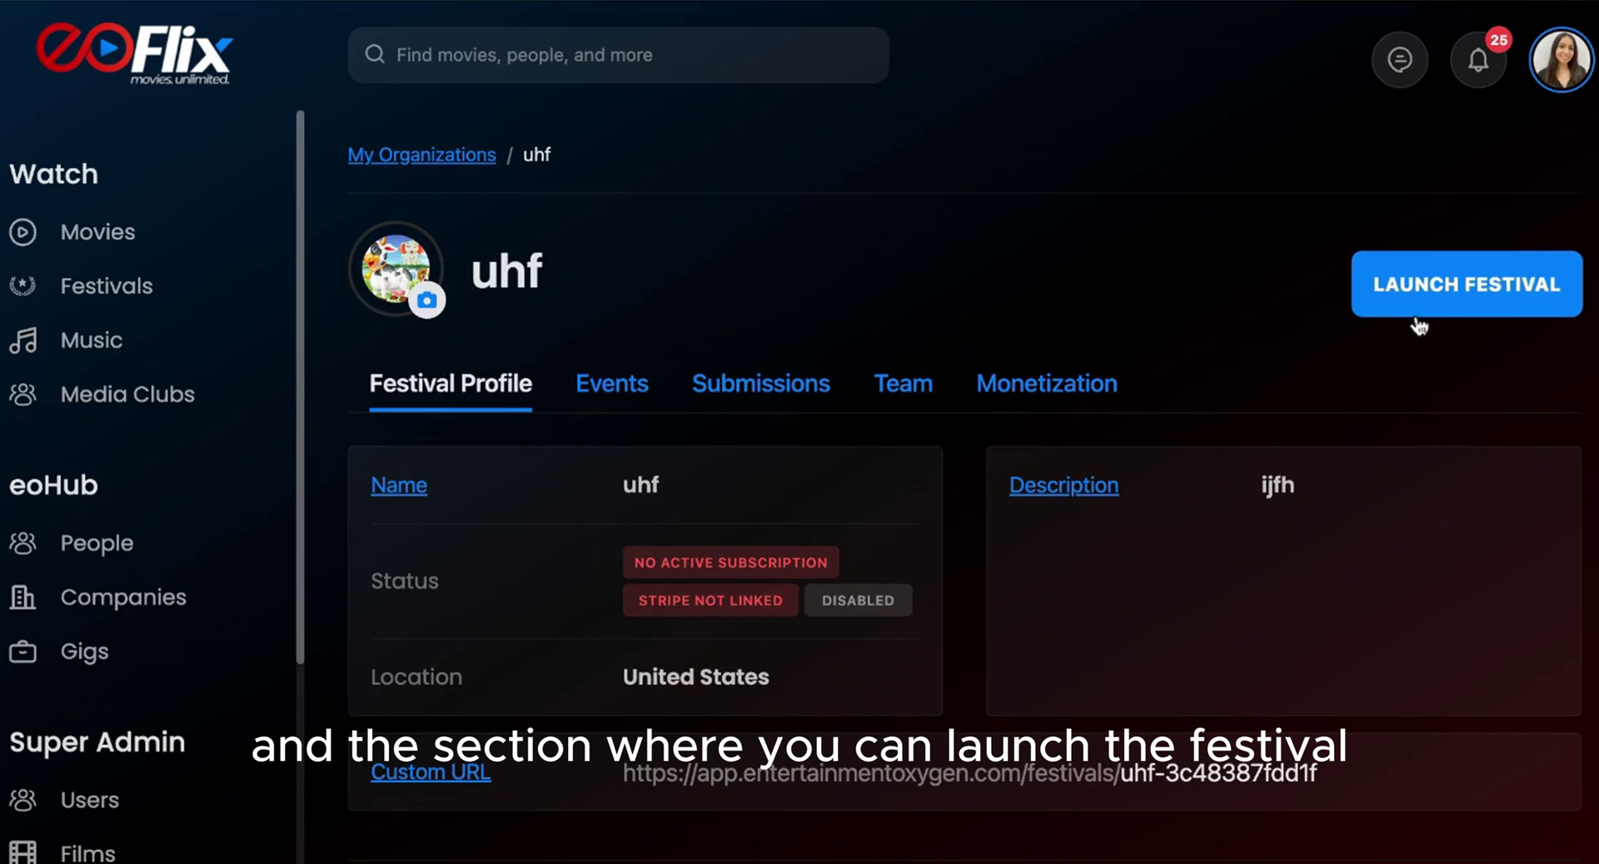
Step: Start adding a new event to the uhf festival and name it "test 2"
left_click(620, 390)
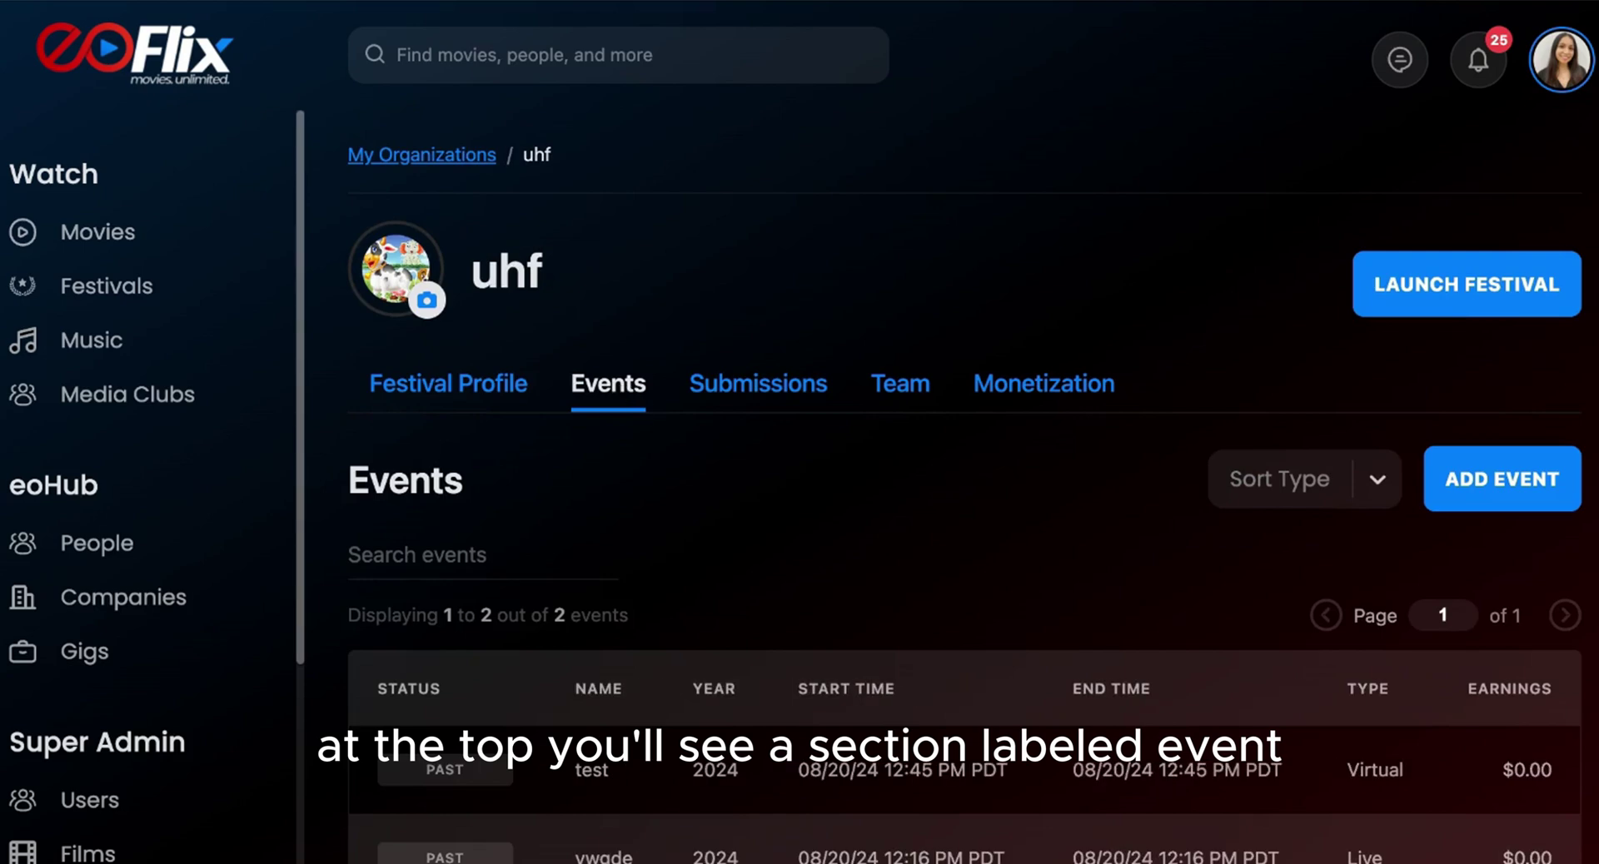
scroll(1407, 354, "down", 2)
left_click(1461, 353)
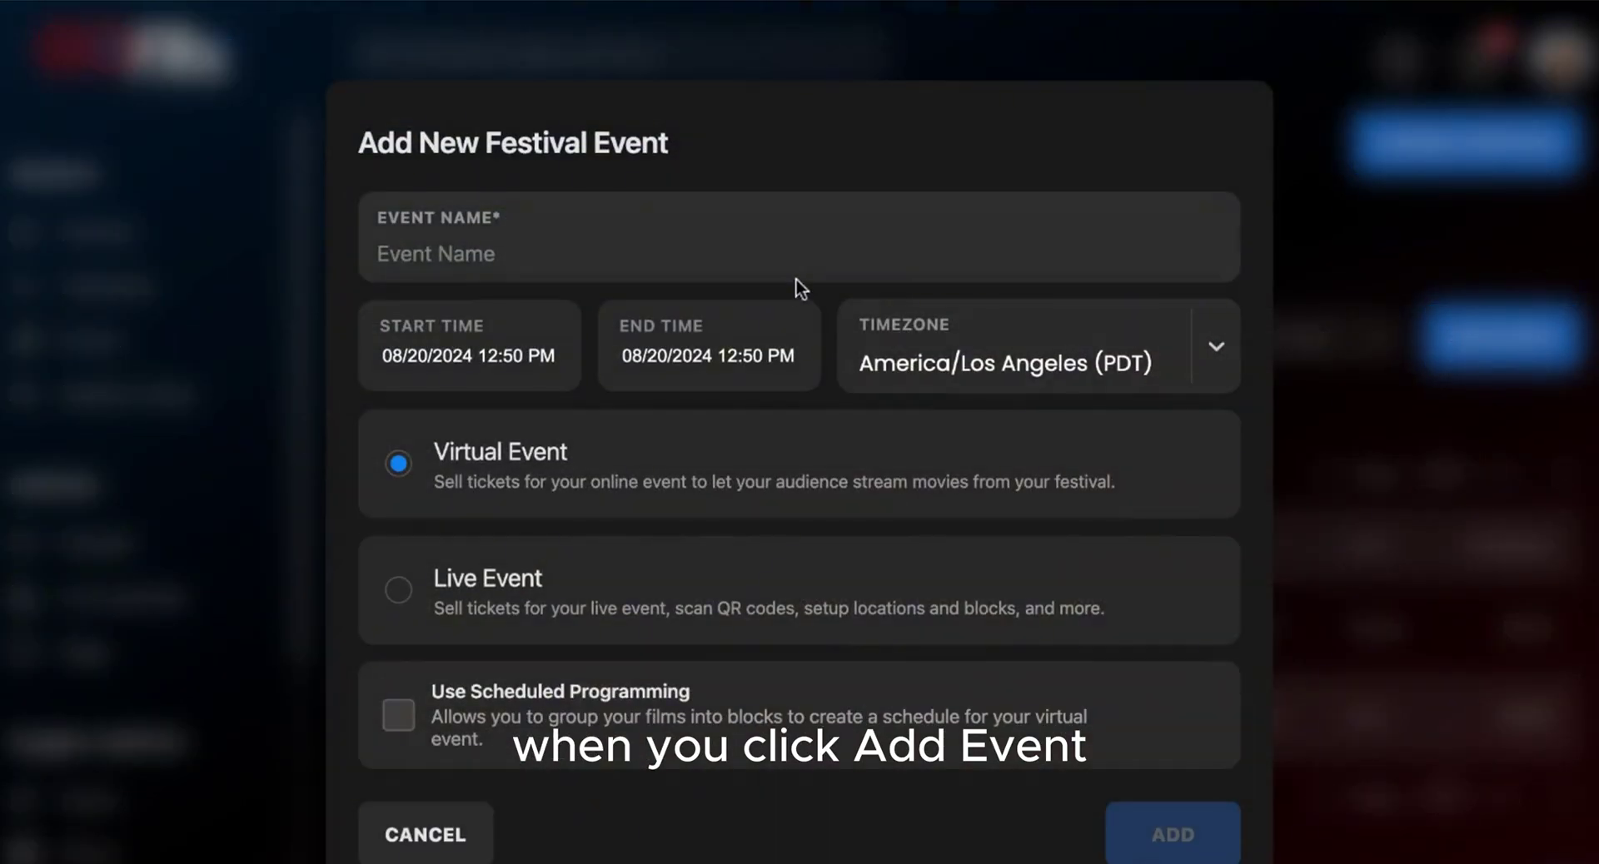
left_click(533, 254)
type("t")
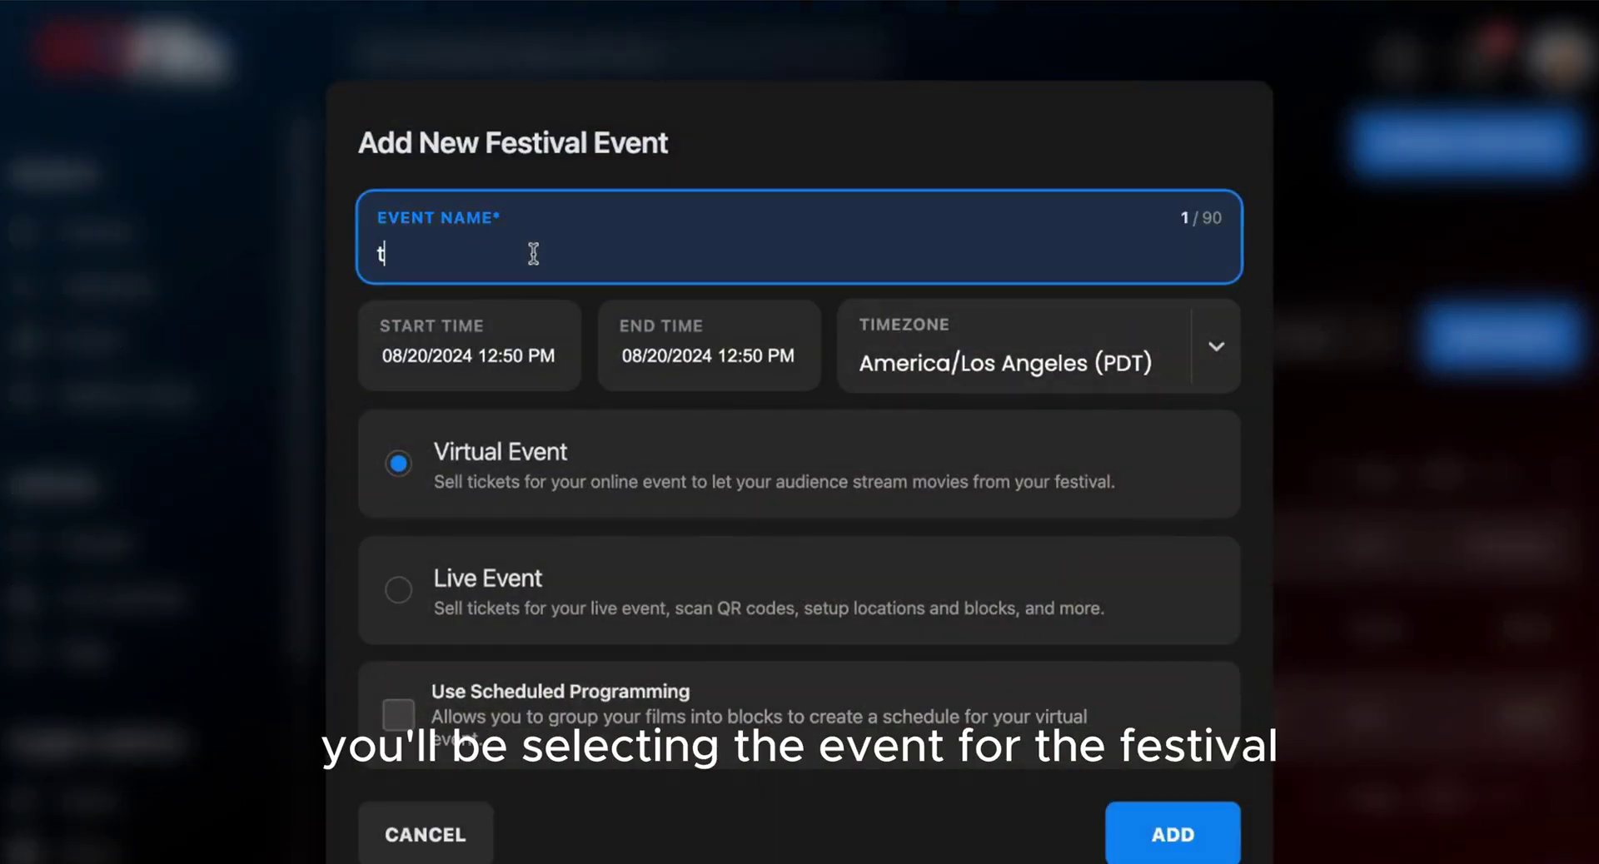
type("est 2")
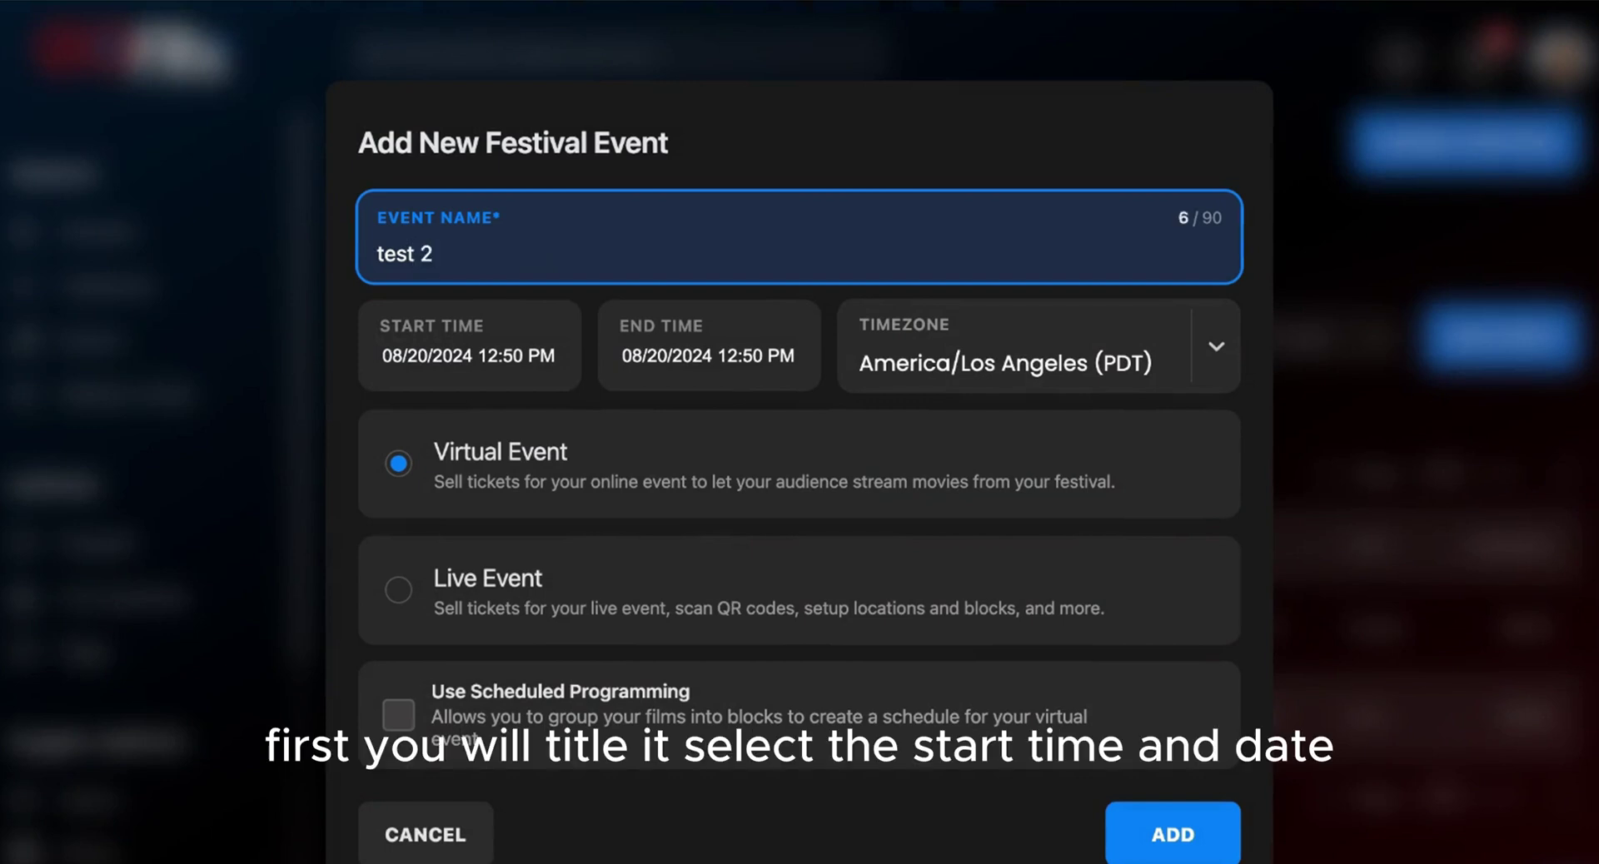
Step: Set the event's start date to August 20, 2024, choose Virtual Event as its type, and add the event
left_click(470, 367)
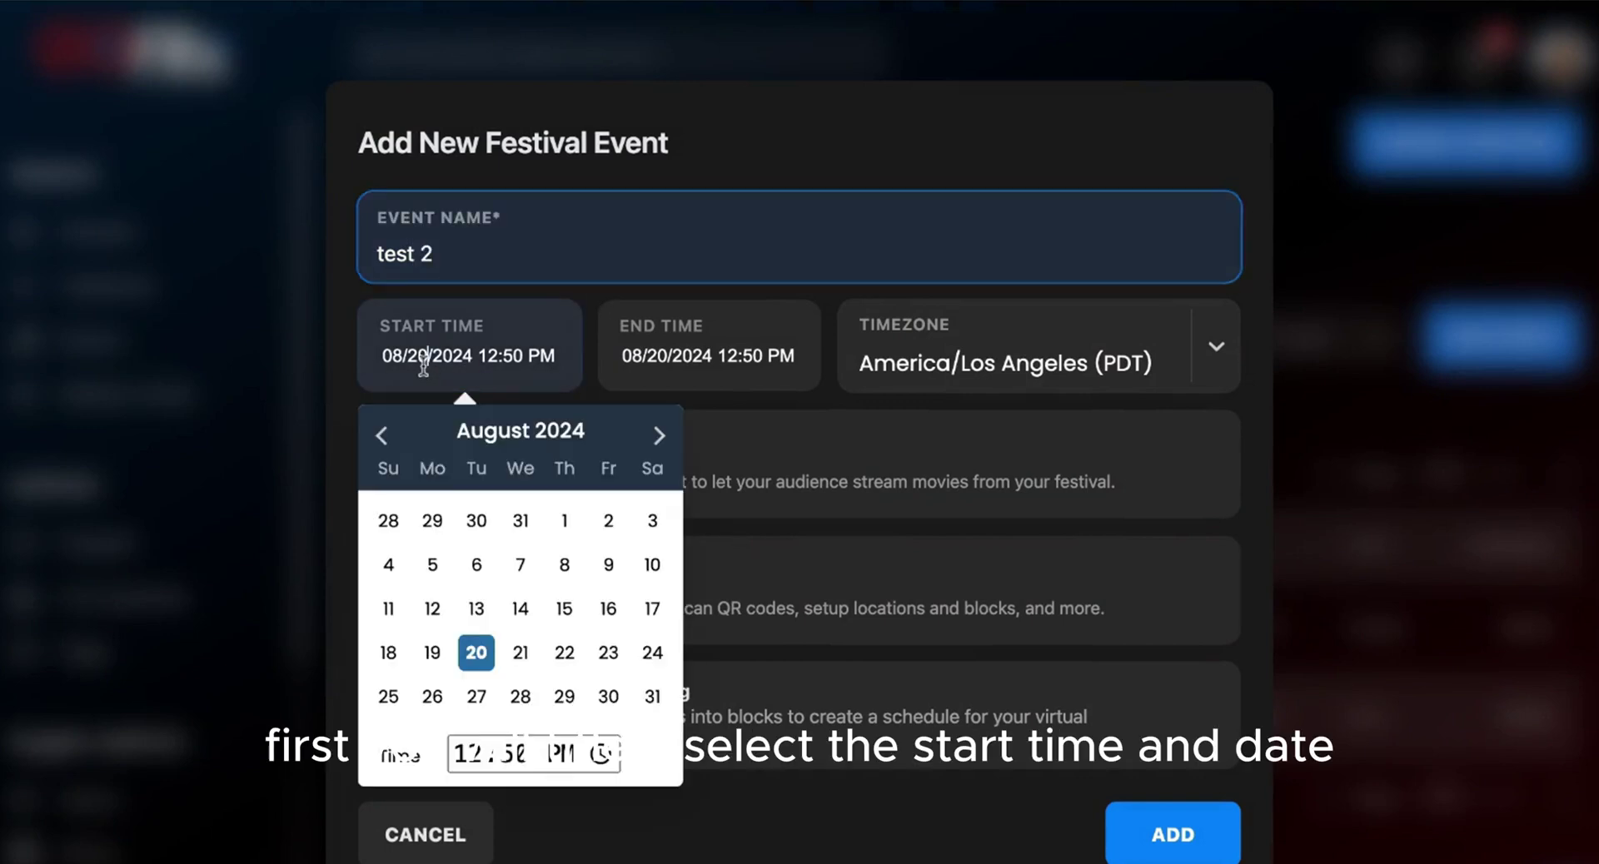
left_click(483, 662)
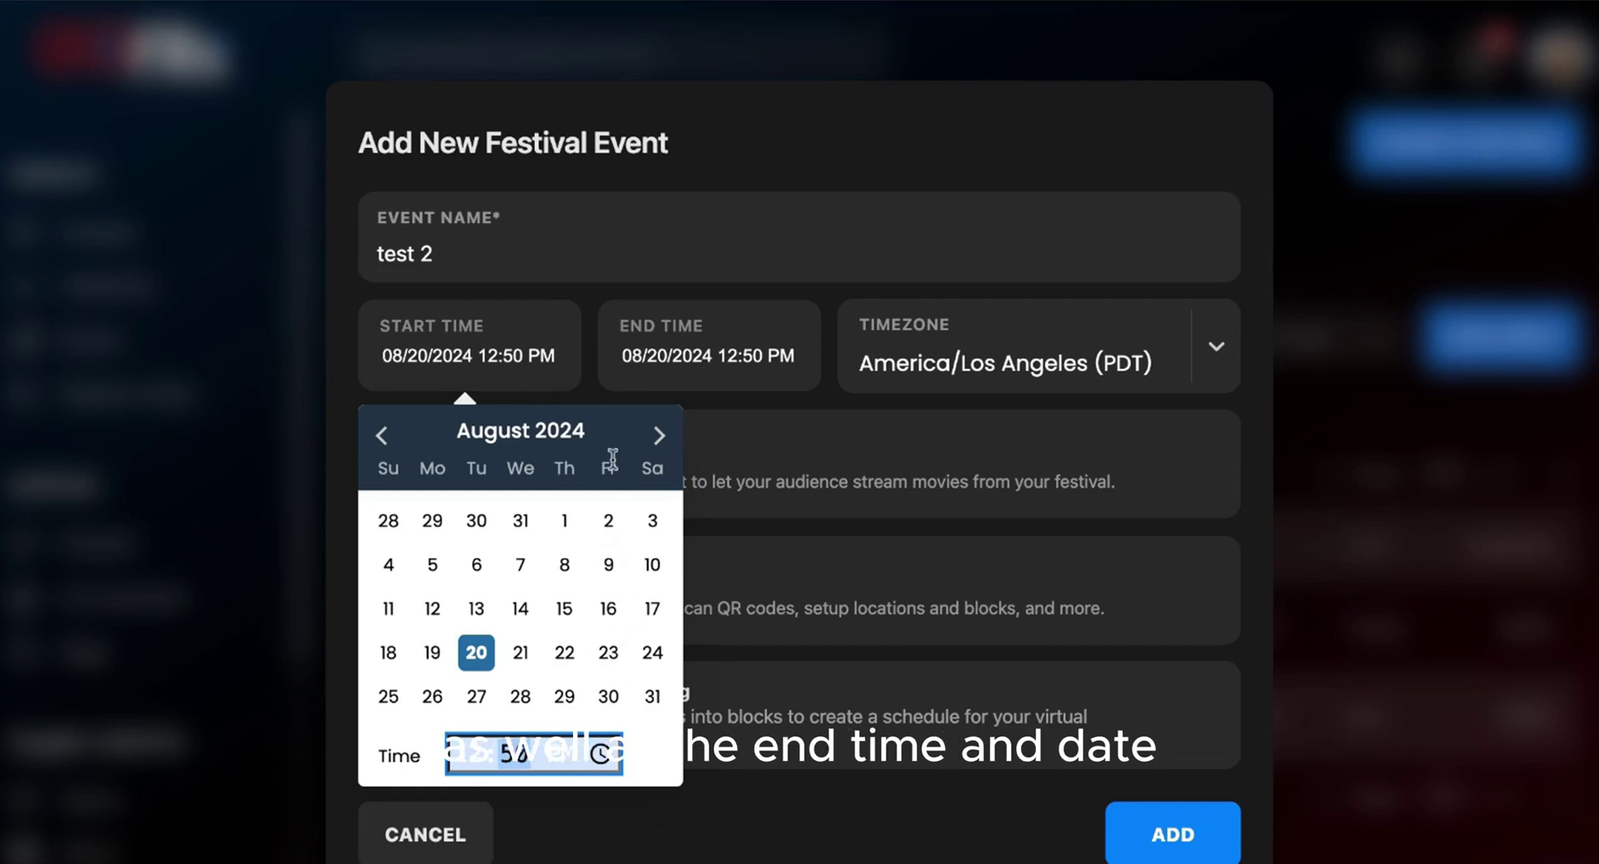
left_click(652, 367)
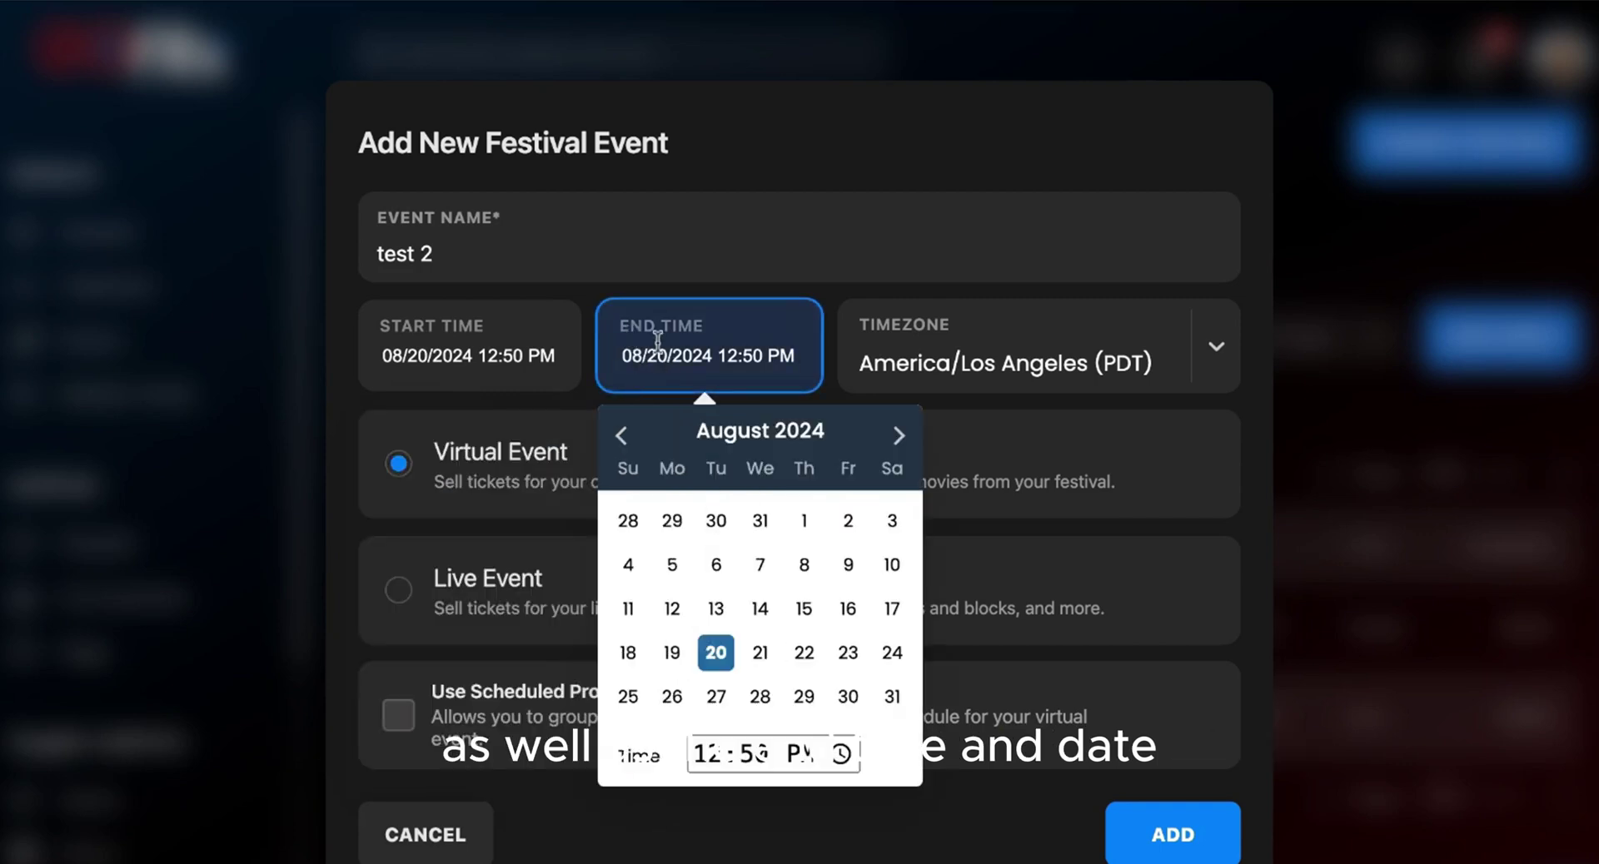
left_click(1031, 382)
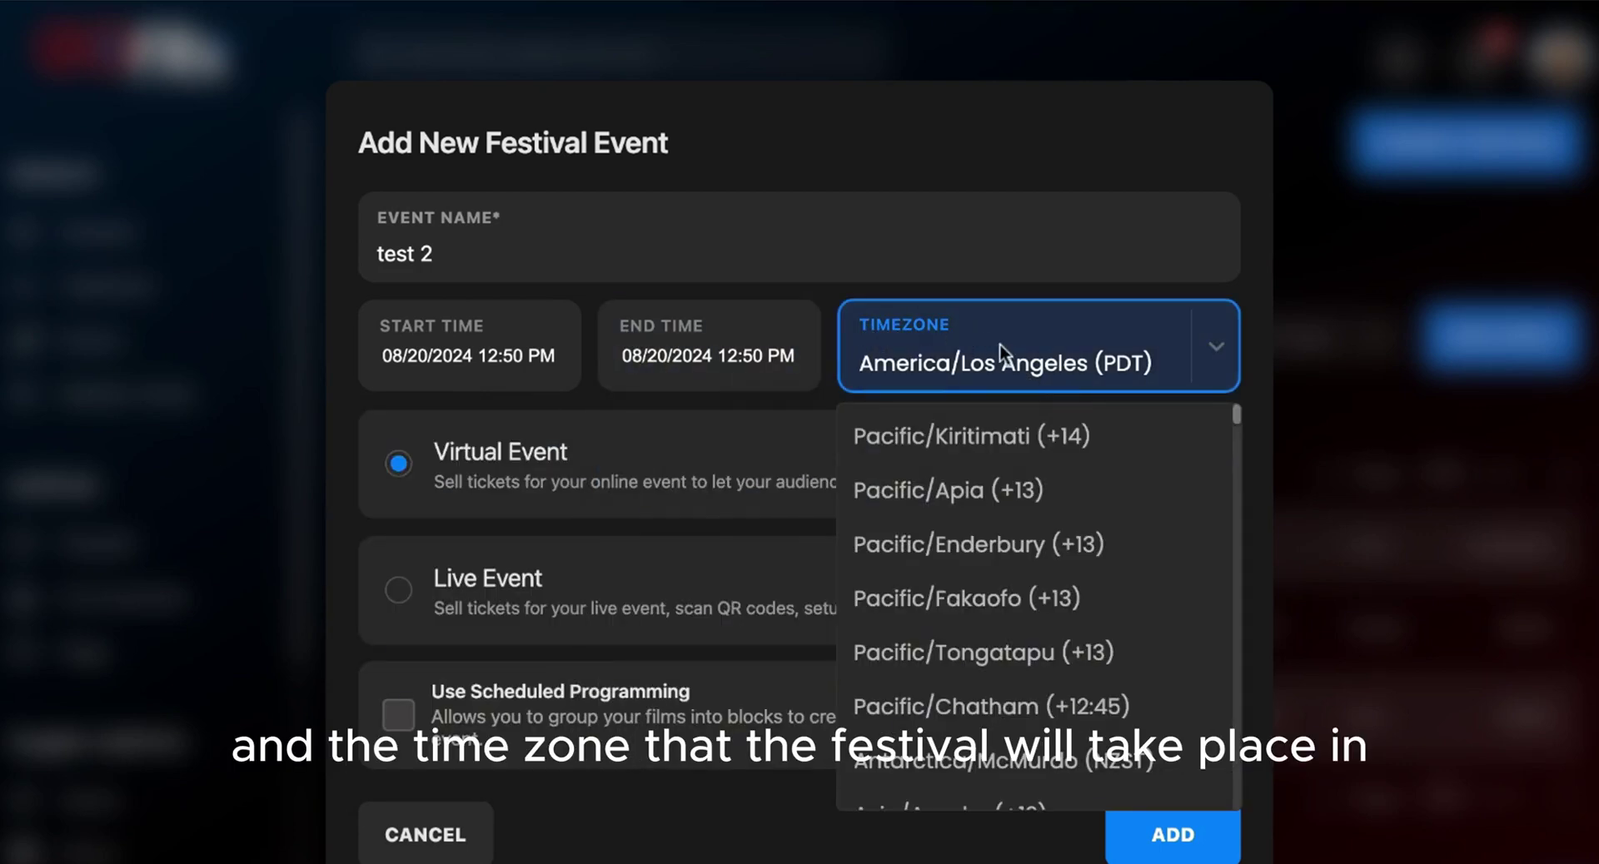
left_click(398, 589)
left_click(399, 523)
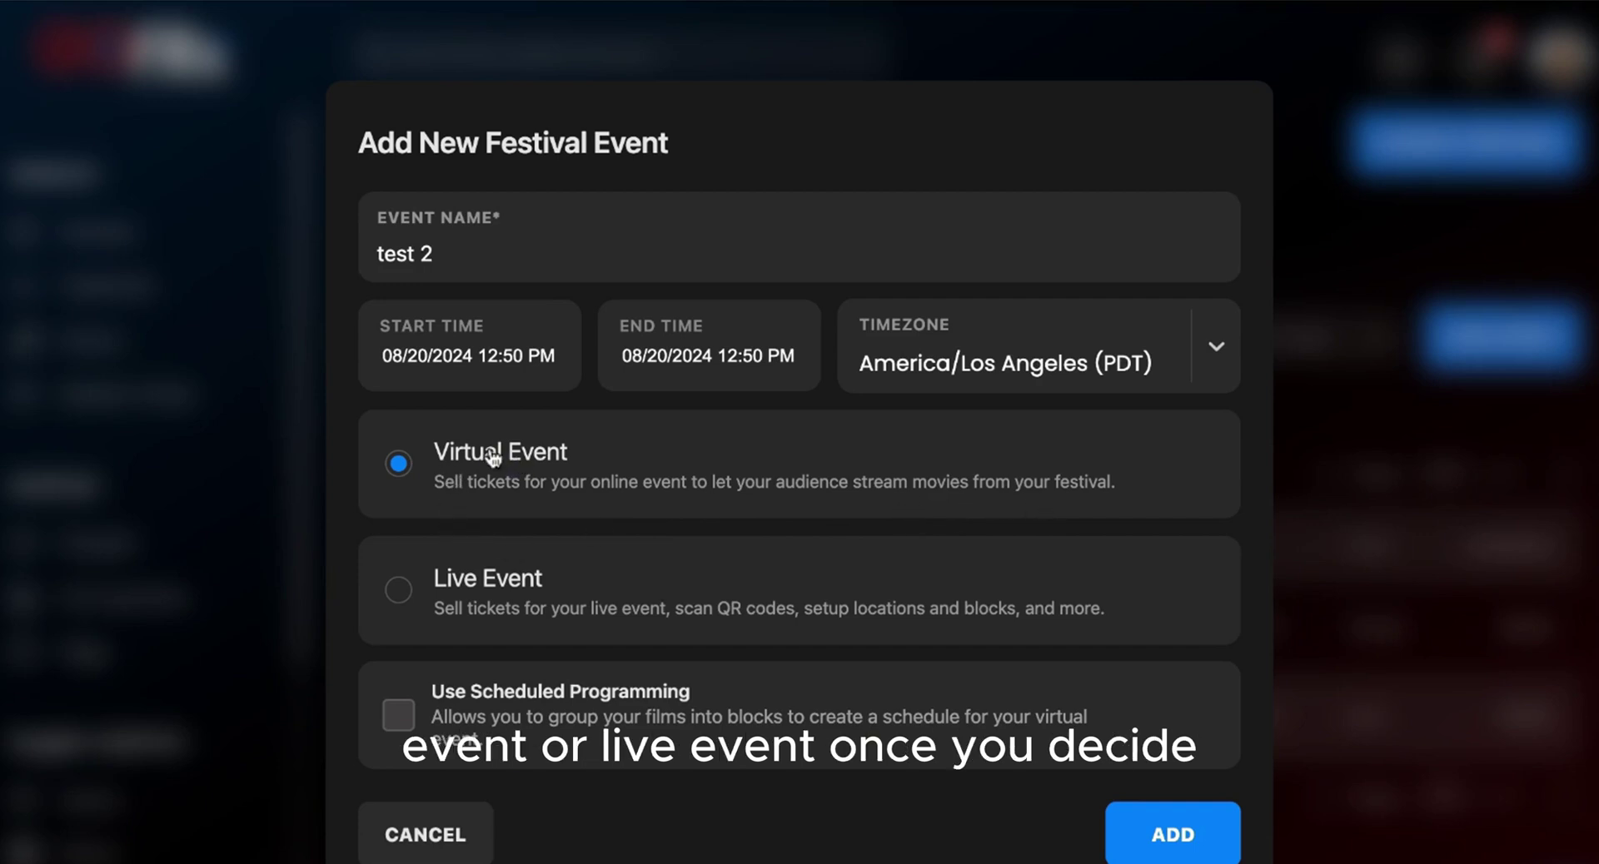
left_click(1185, 837)
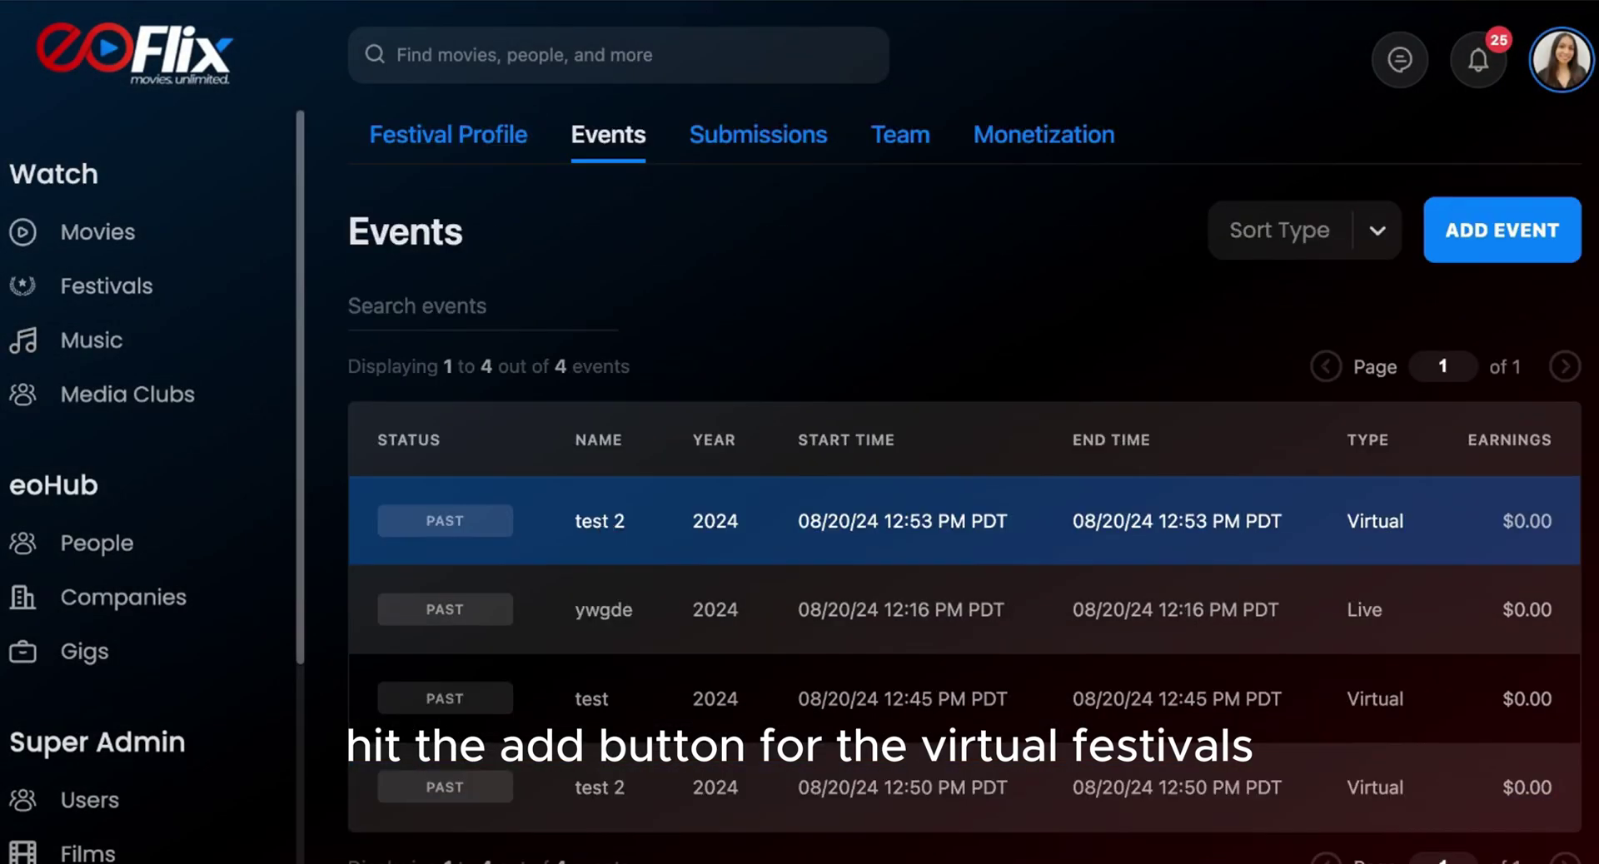
Step: Open the newly added test 2 event and review its films, filmmakers and sales sections
left_click(600, 521)
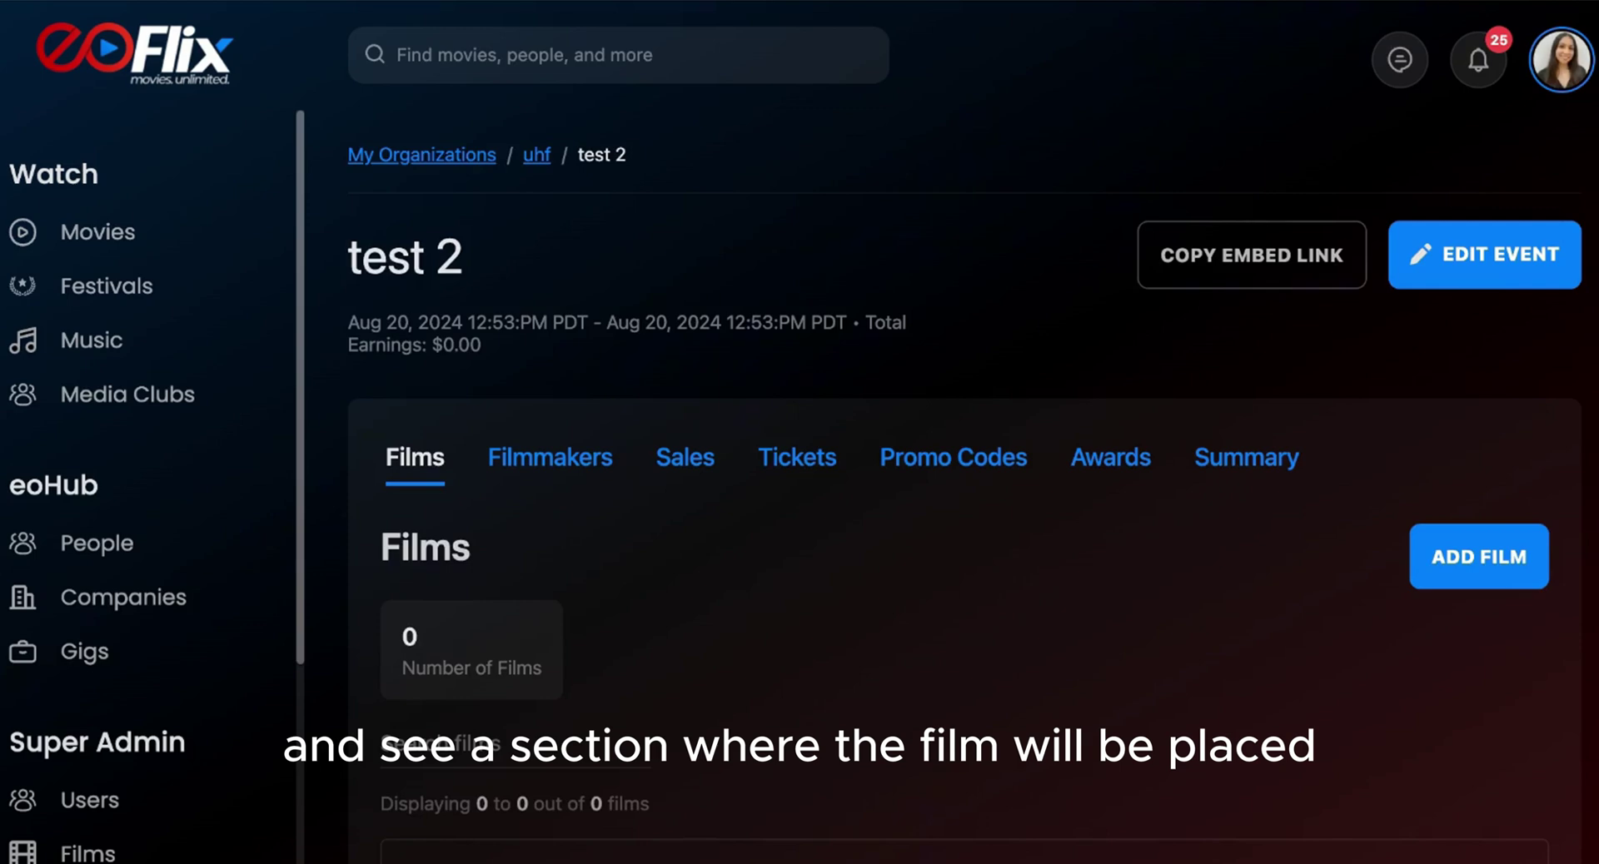
scroll(702, 586, "down", 3)
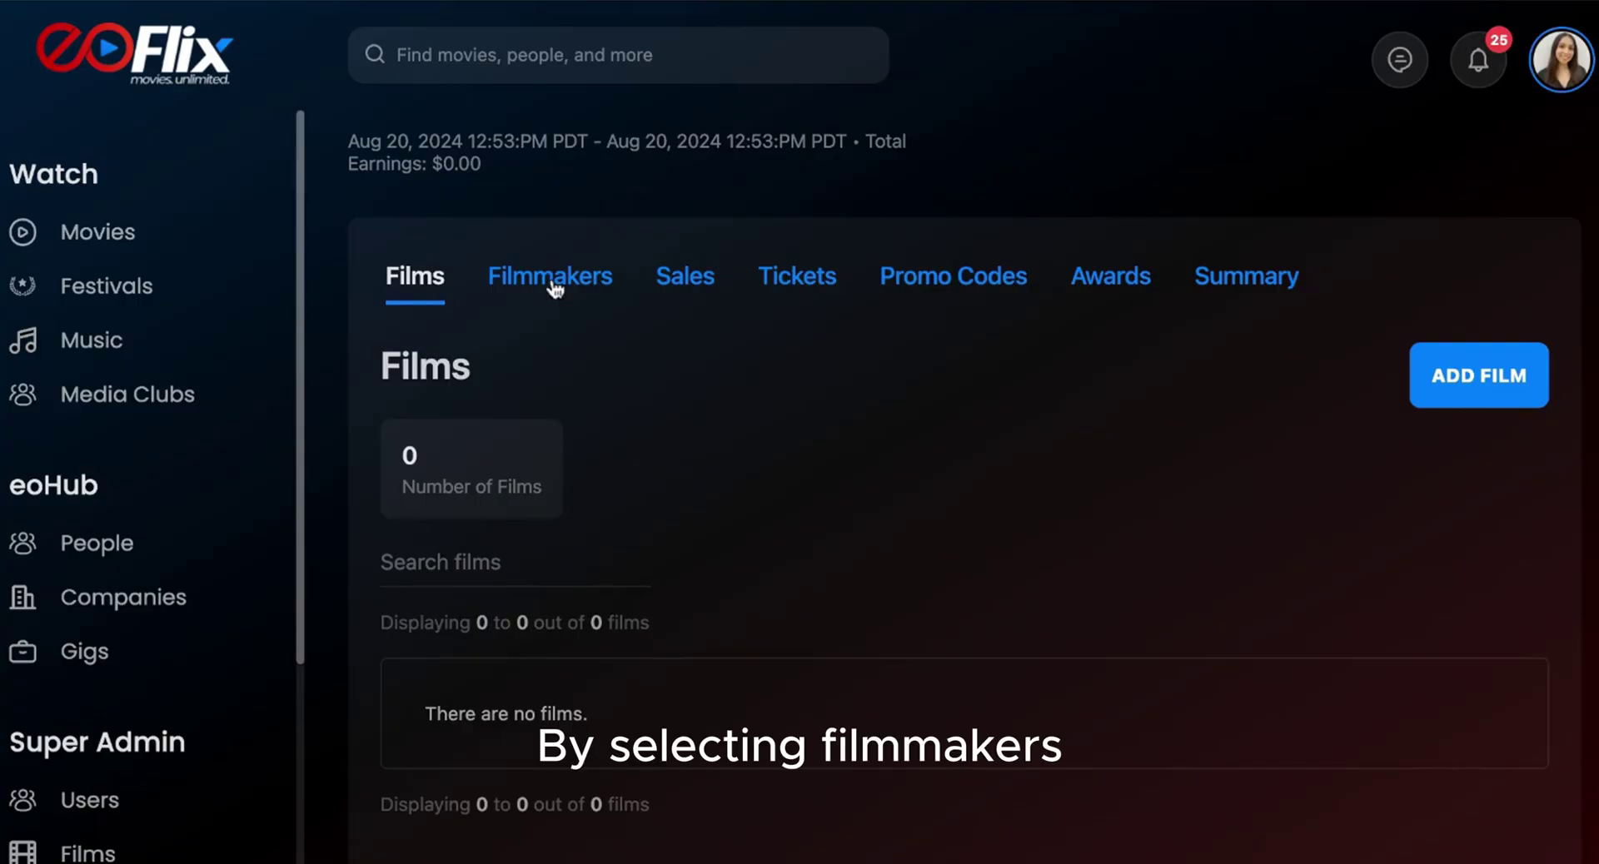
left_click(551, 283)
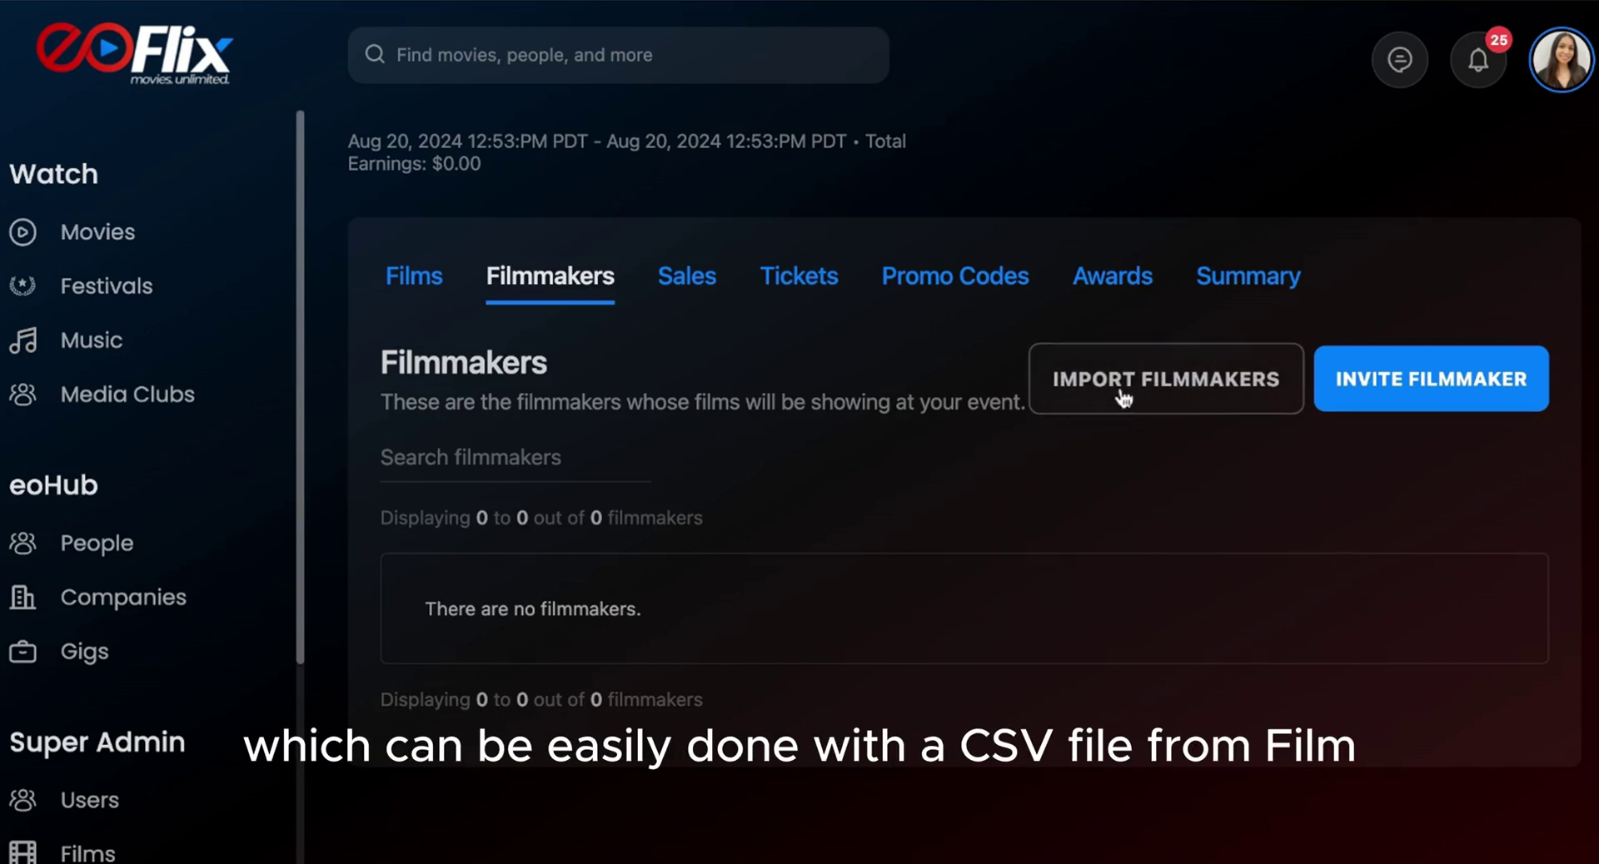
left_click(688, 288)
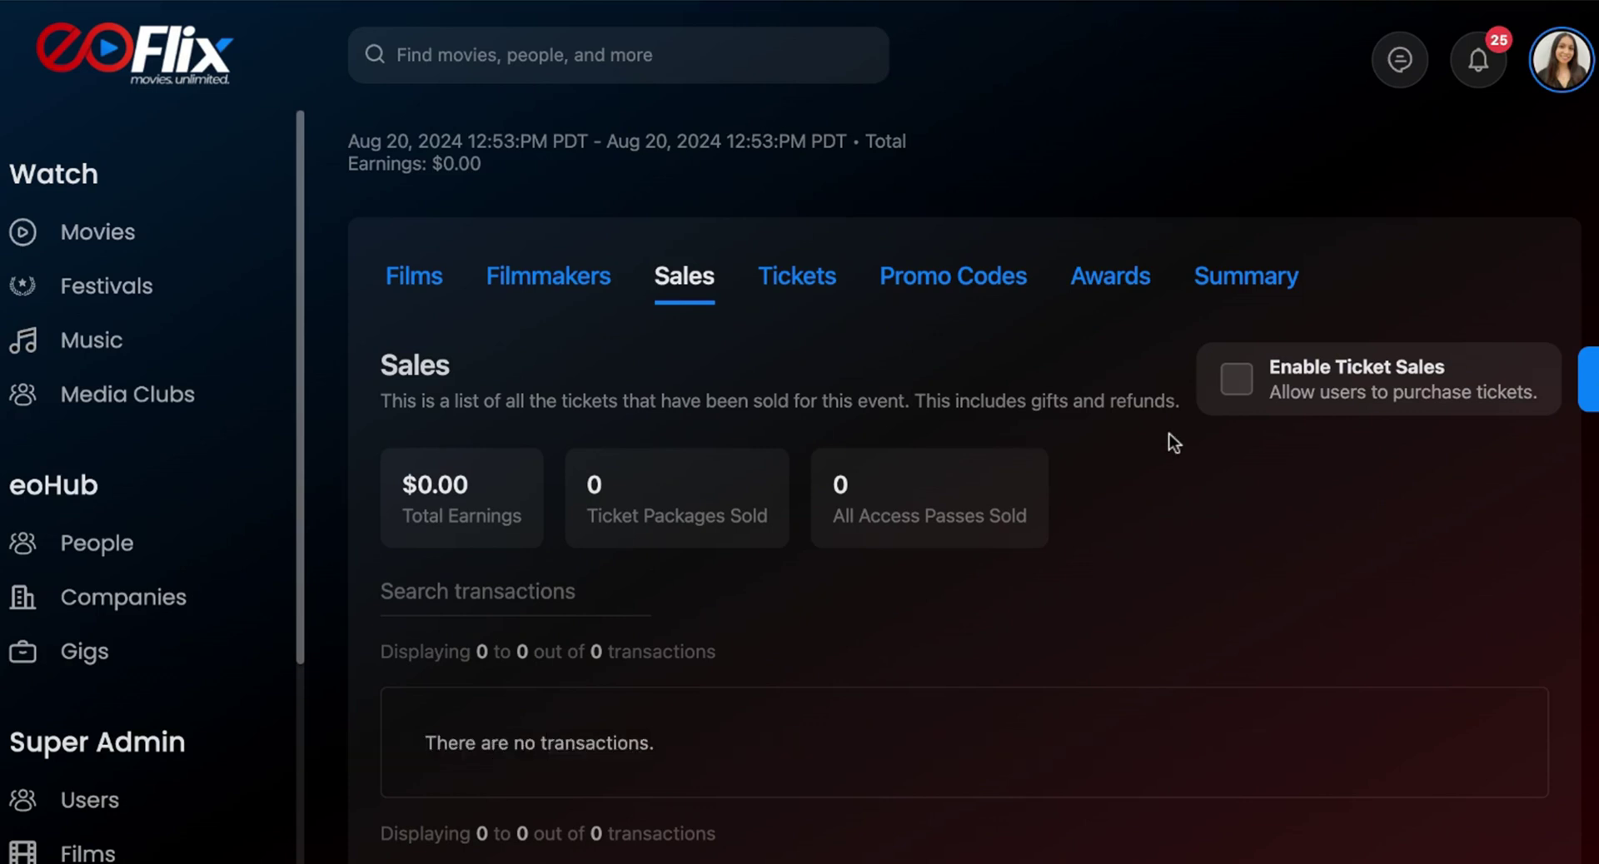
scroll(1171, 440, "down", 2)
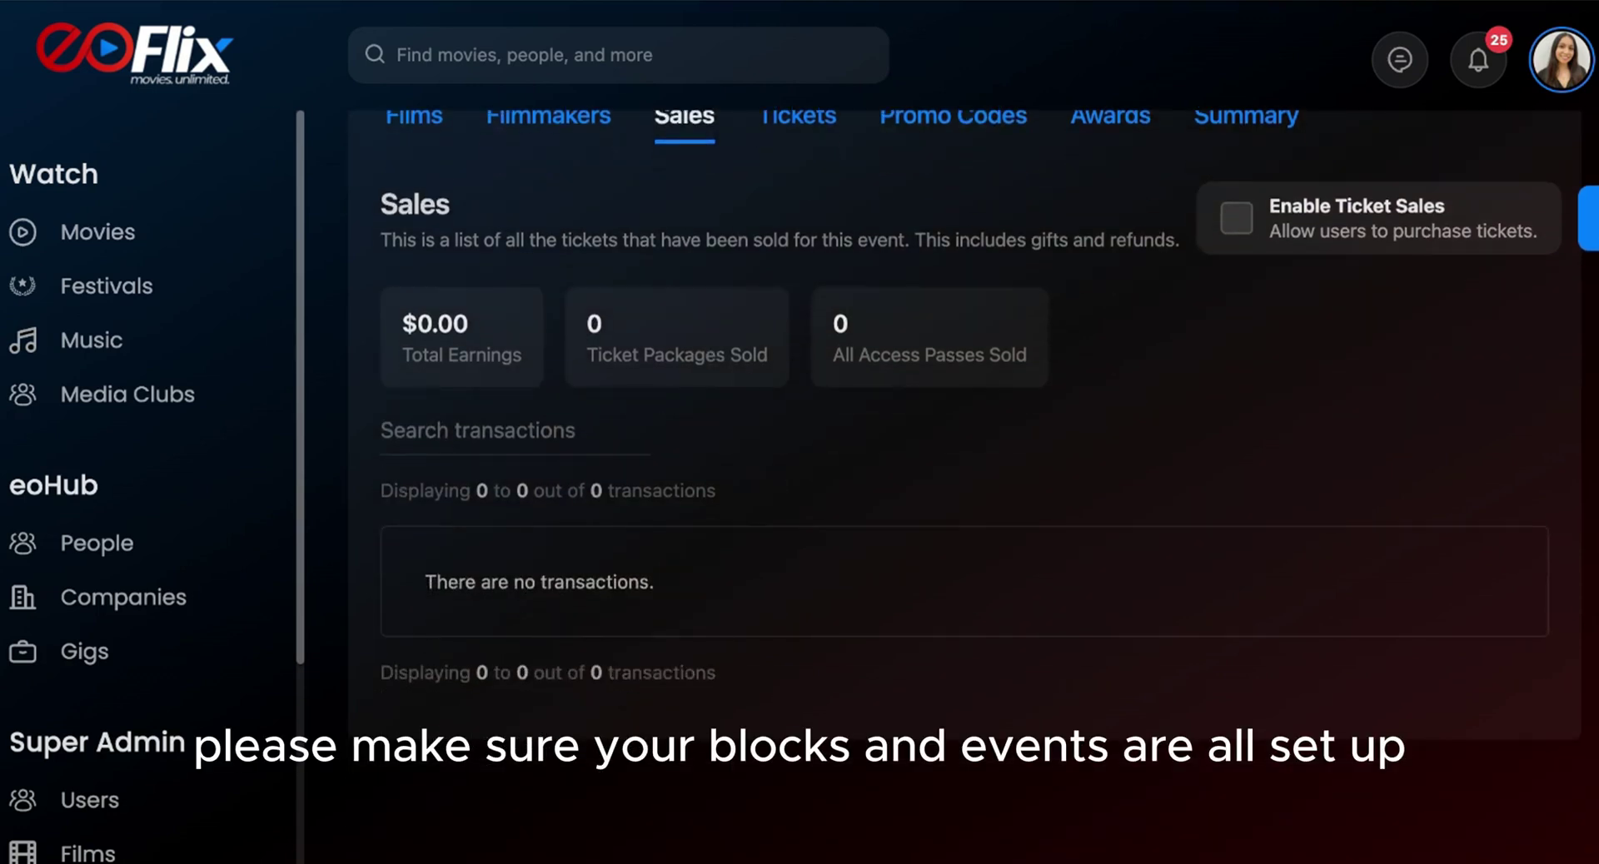
scroll(964, 500, "up", 2)
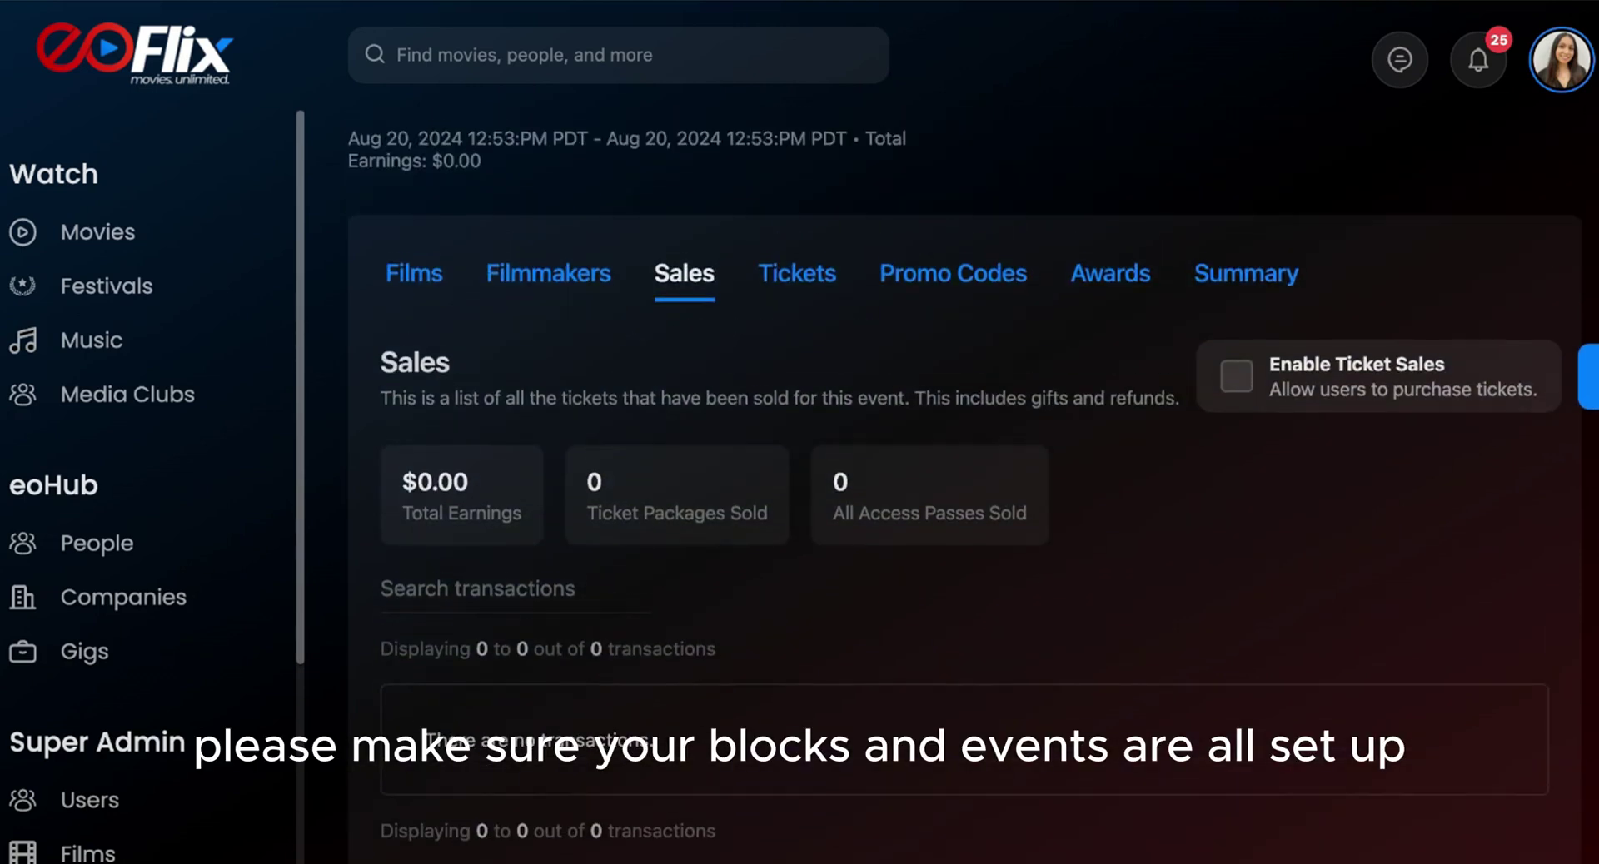
Step: Examine the event's ticket section and the fields for adding a ticket bundle, leaving the form without saving
left_click(793, 287)
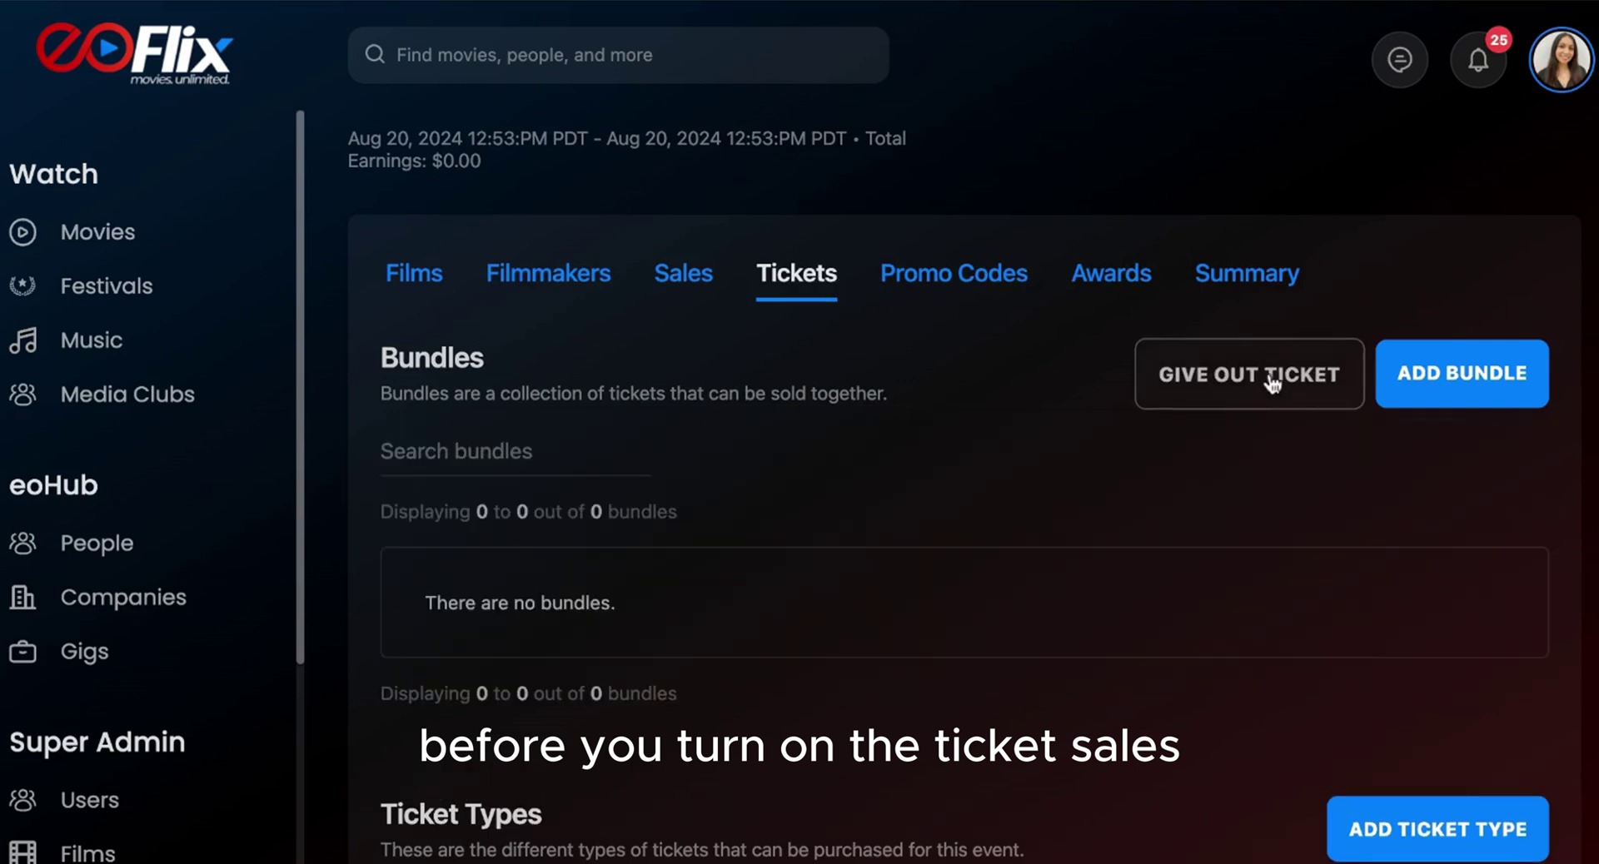
left_click(1437, 379)
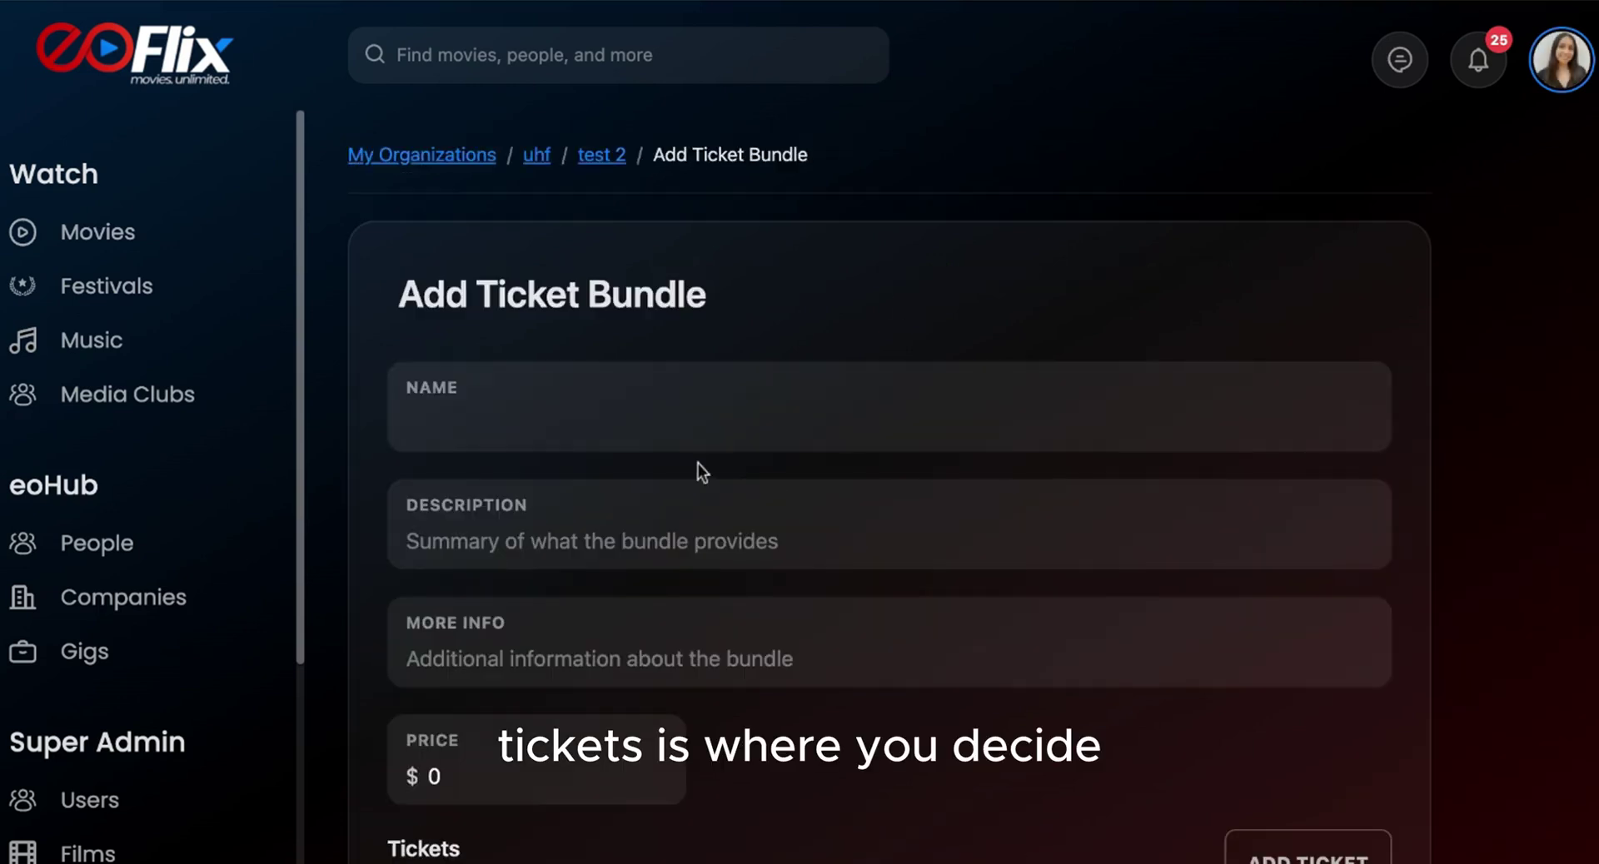
left_click(509, 426)
scroll(533, 500, "down", 5)
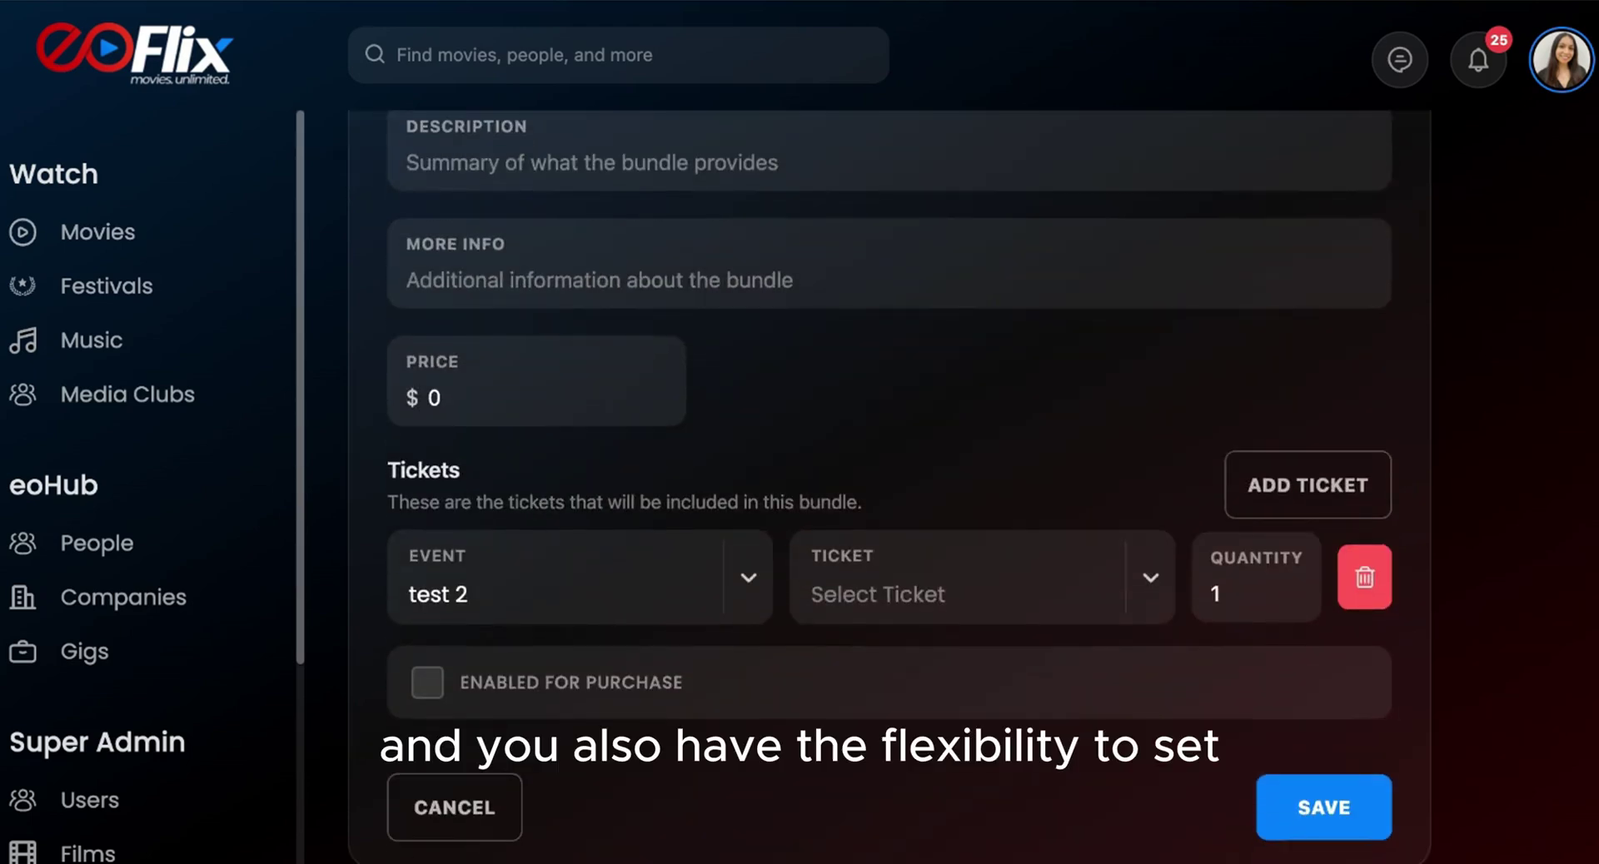
scroll(533, 505, "up", 5)
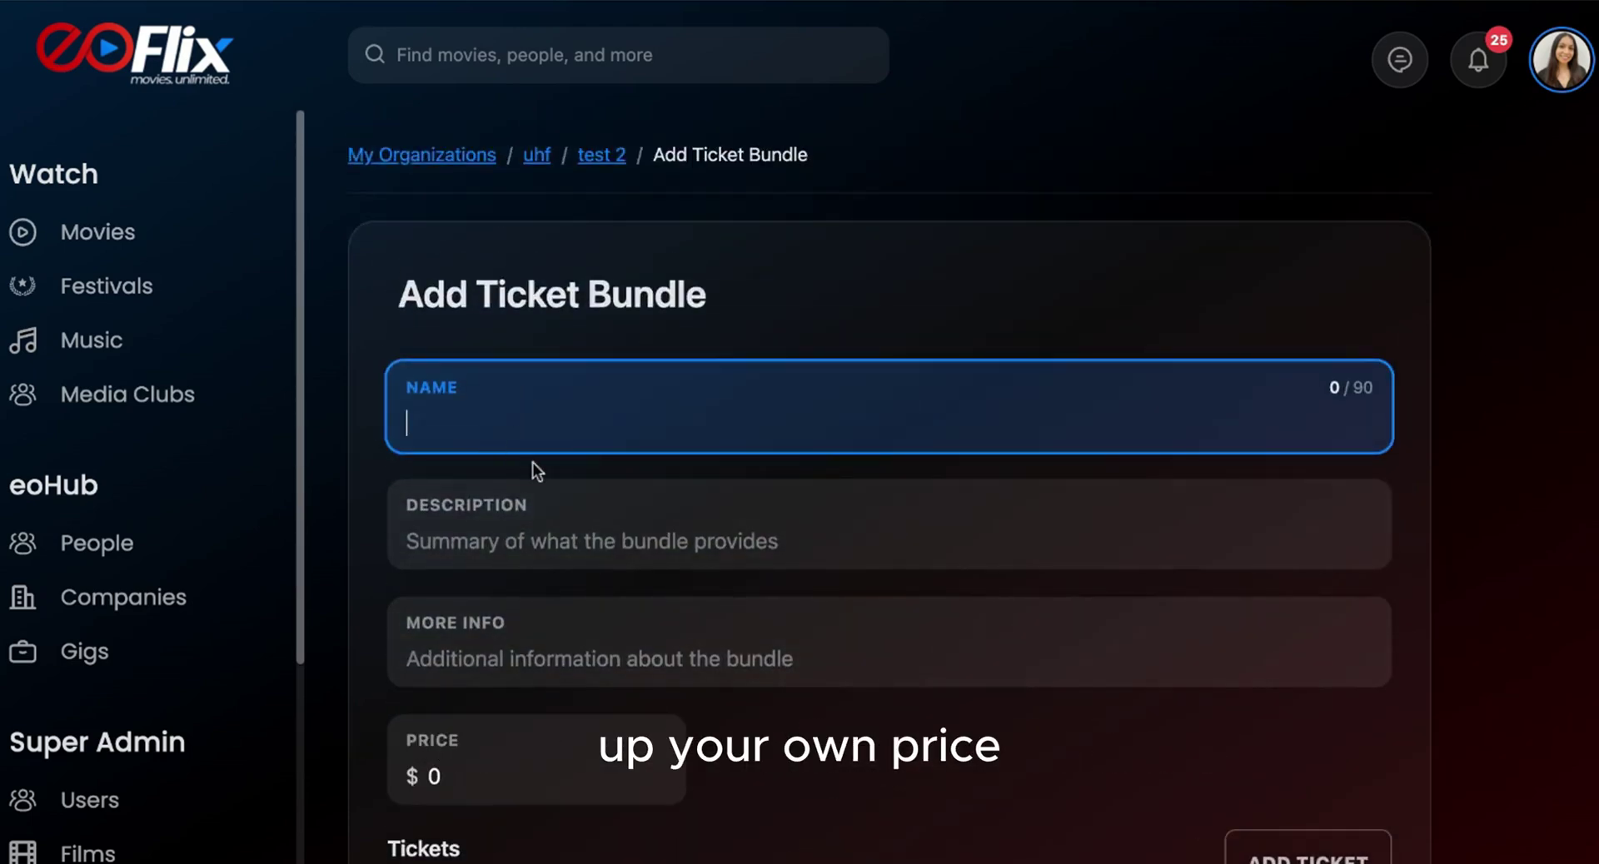
scroll(533, 463, "down", 5)
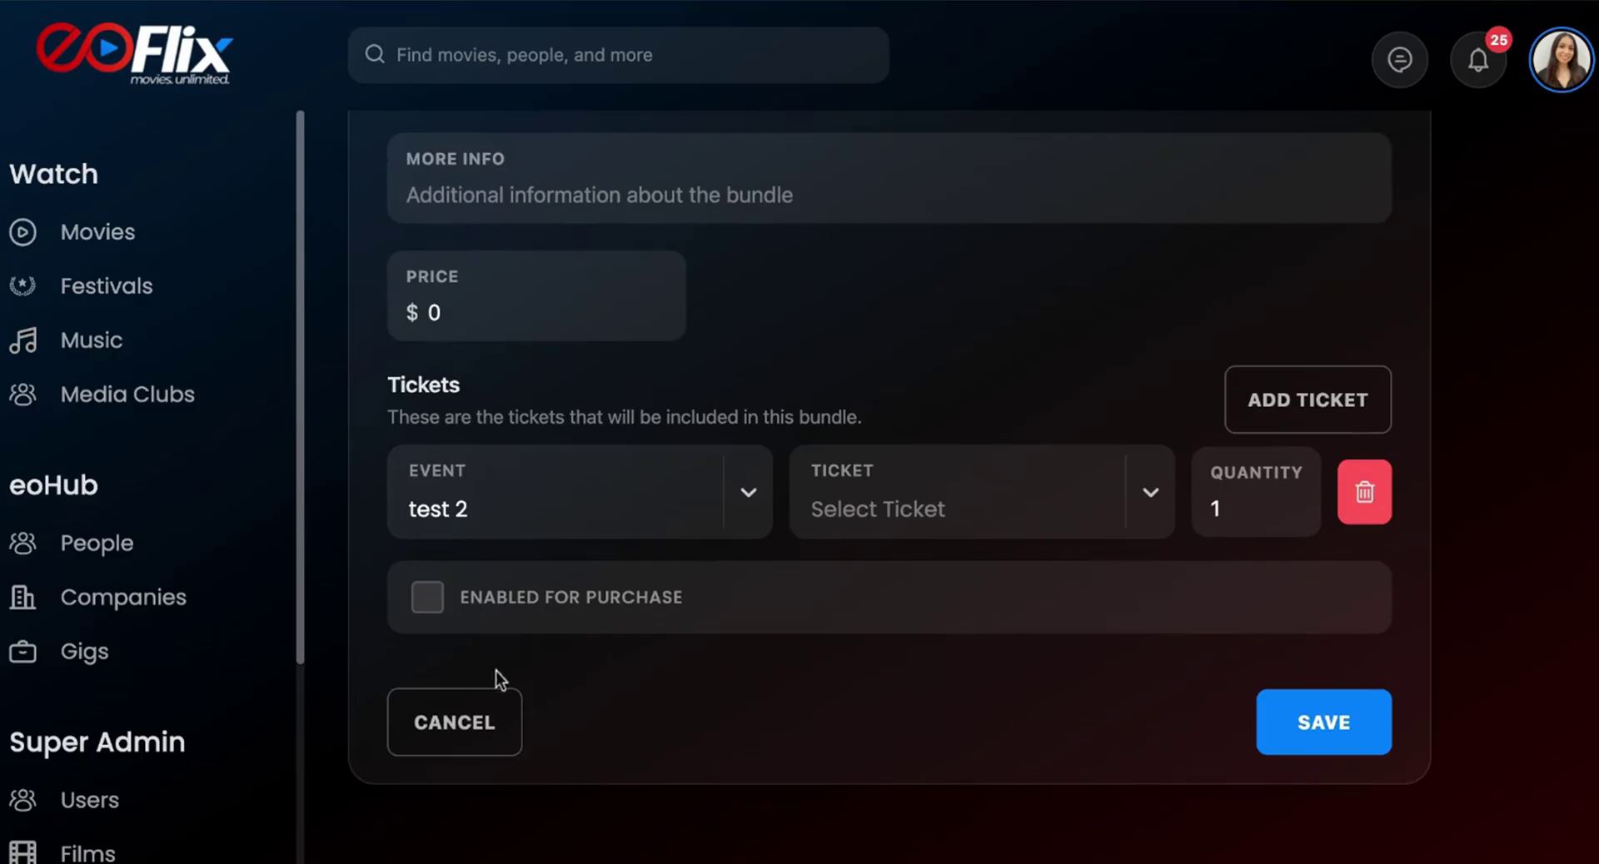
left_click(457, 721)
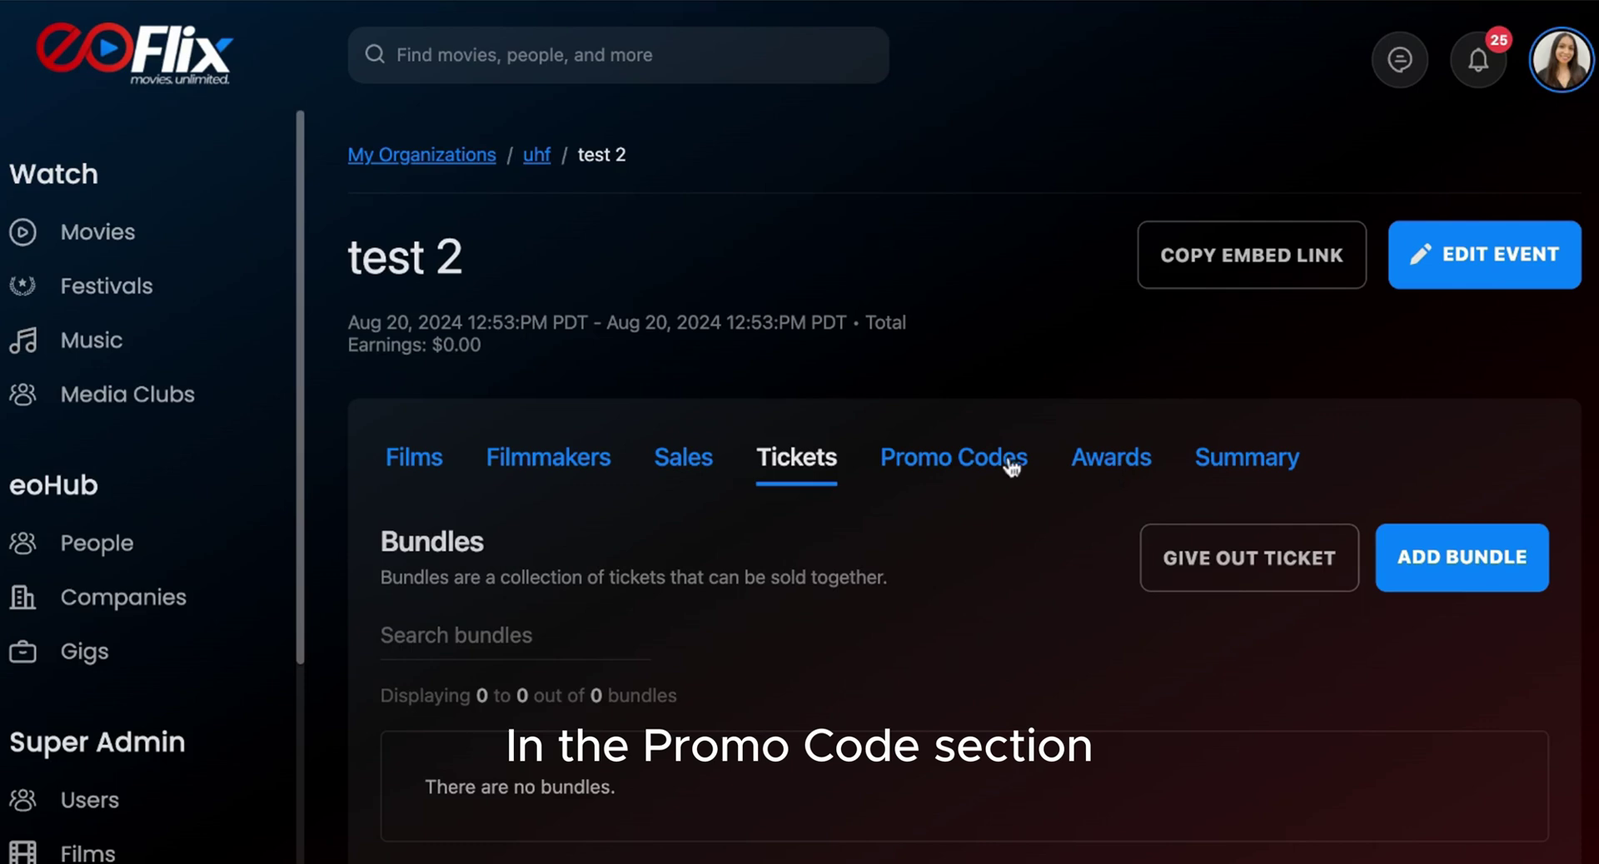
Step: Draft a promo code called "test" for the event, look at its amount and ticket options, and cancel it
left_click(1010, 464)
left_click(1337, 558)
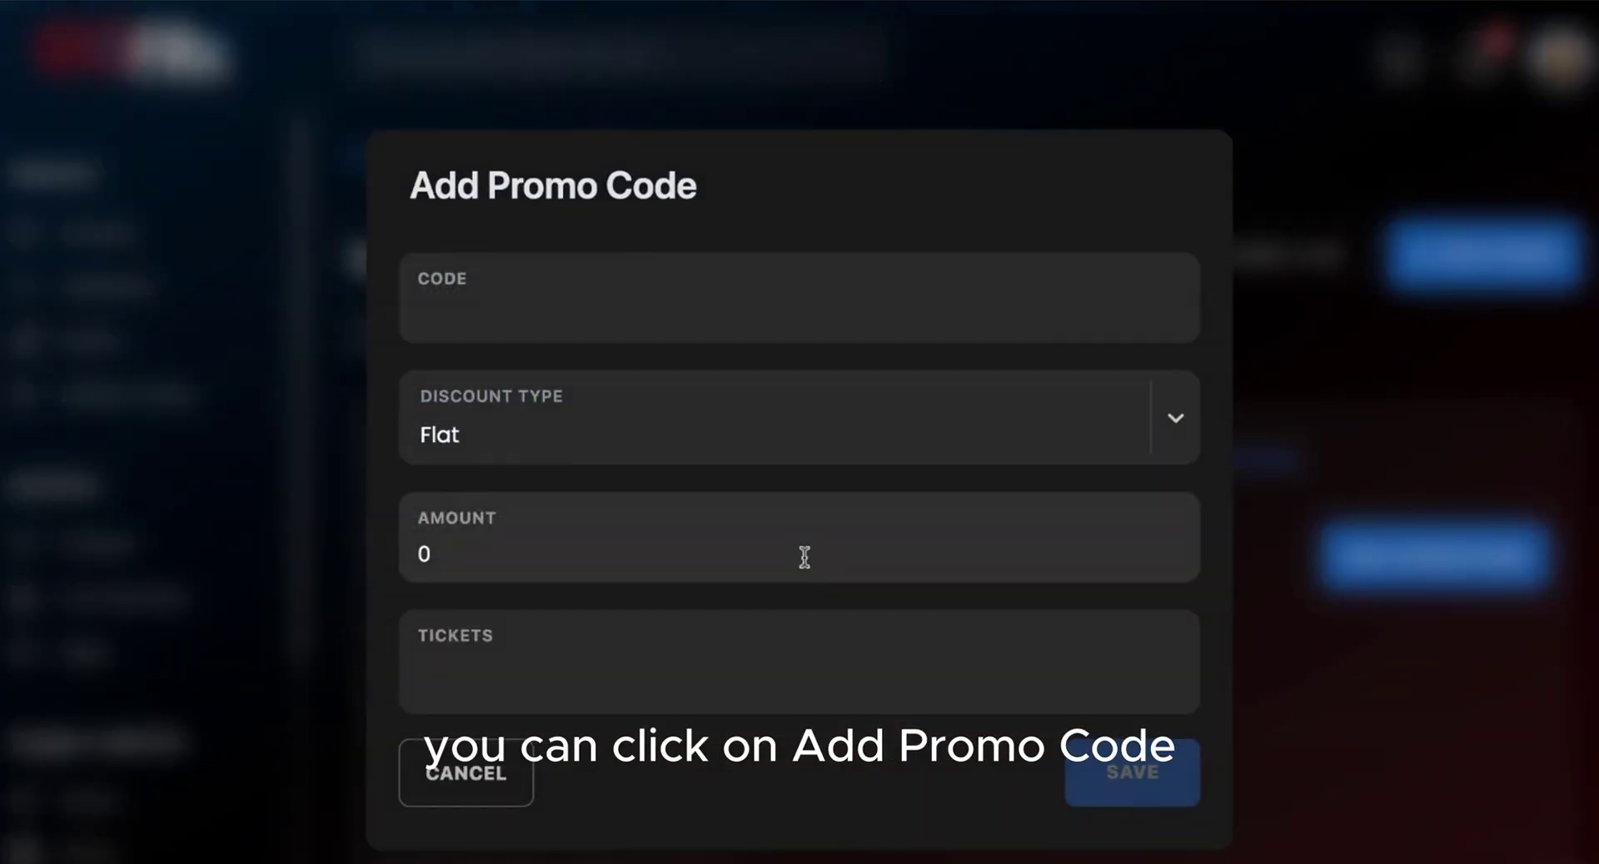
left_click(482, 312)
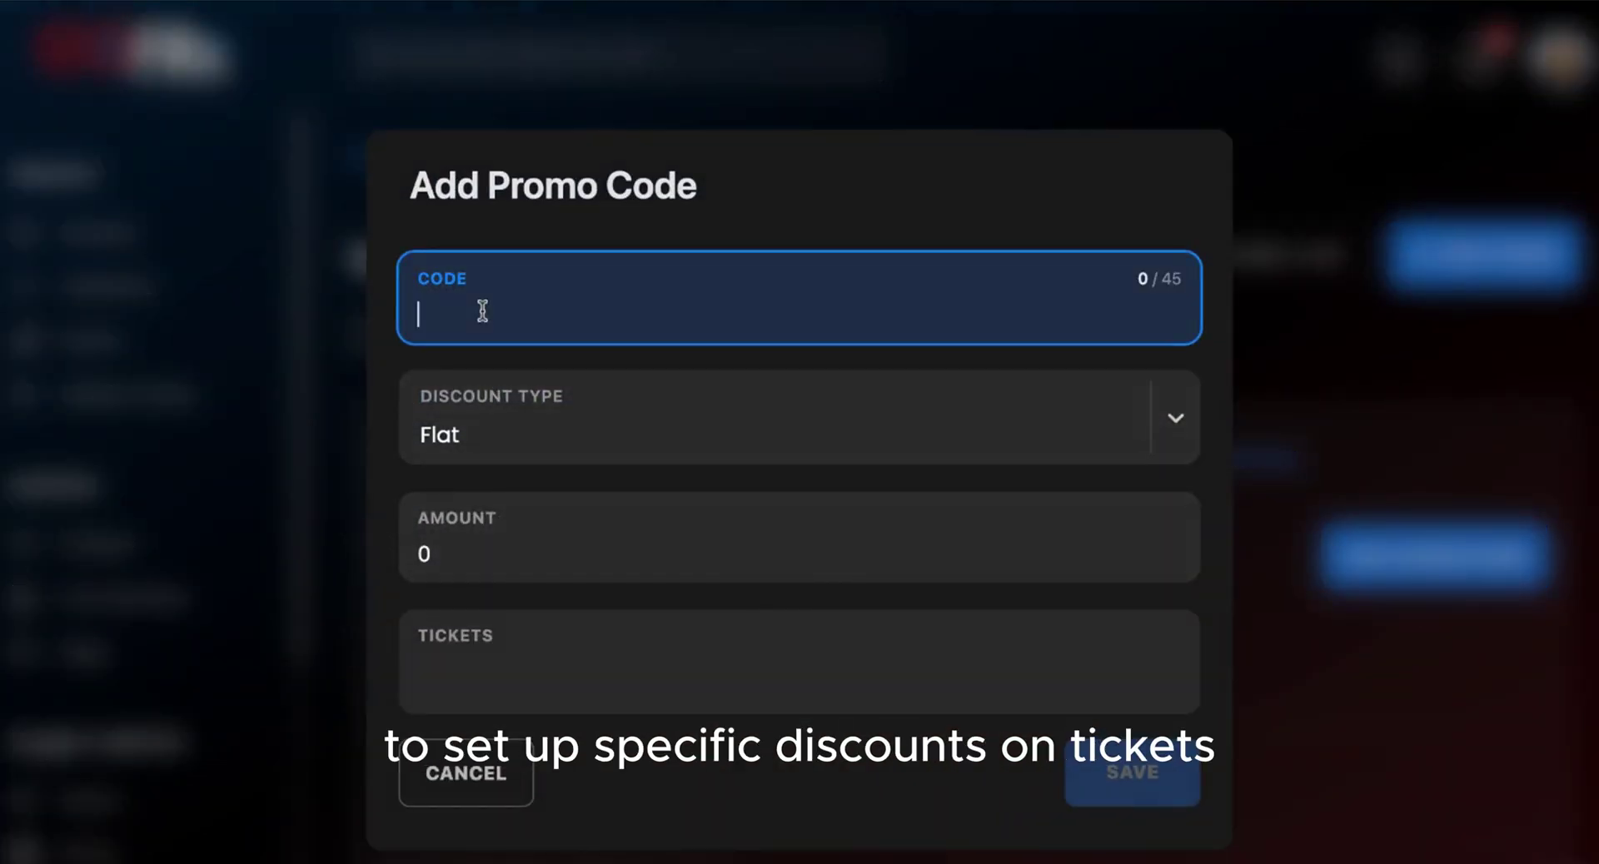
type("test")
left_click(451, 554)
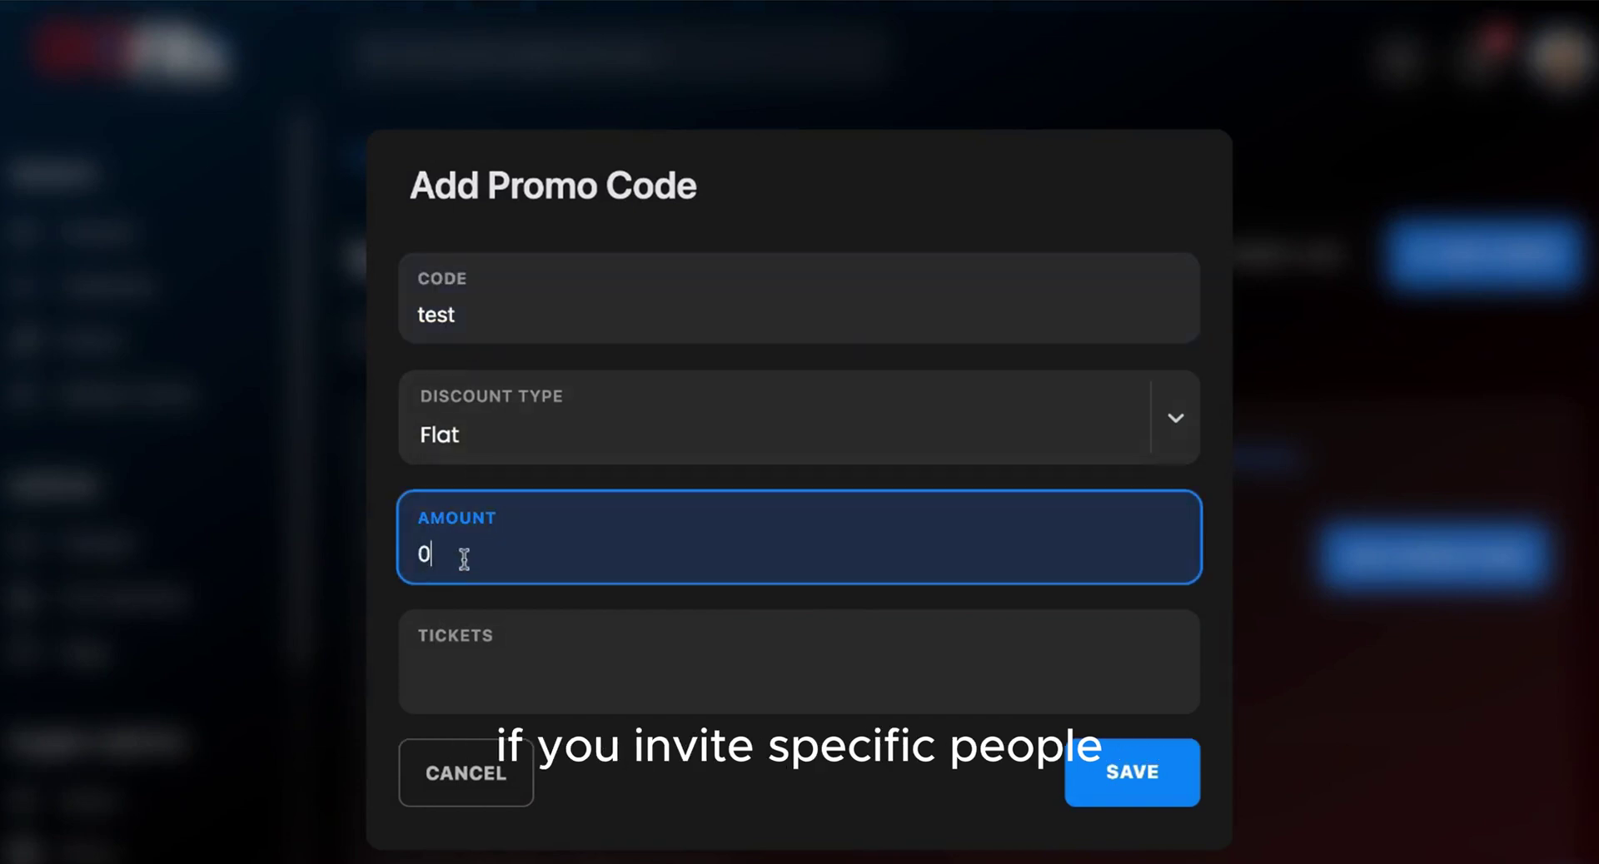
left_click(472, 672)
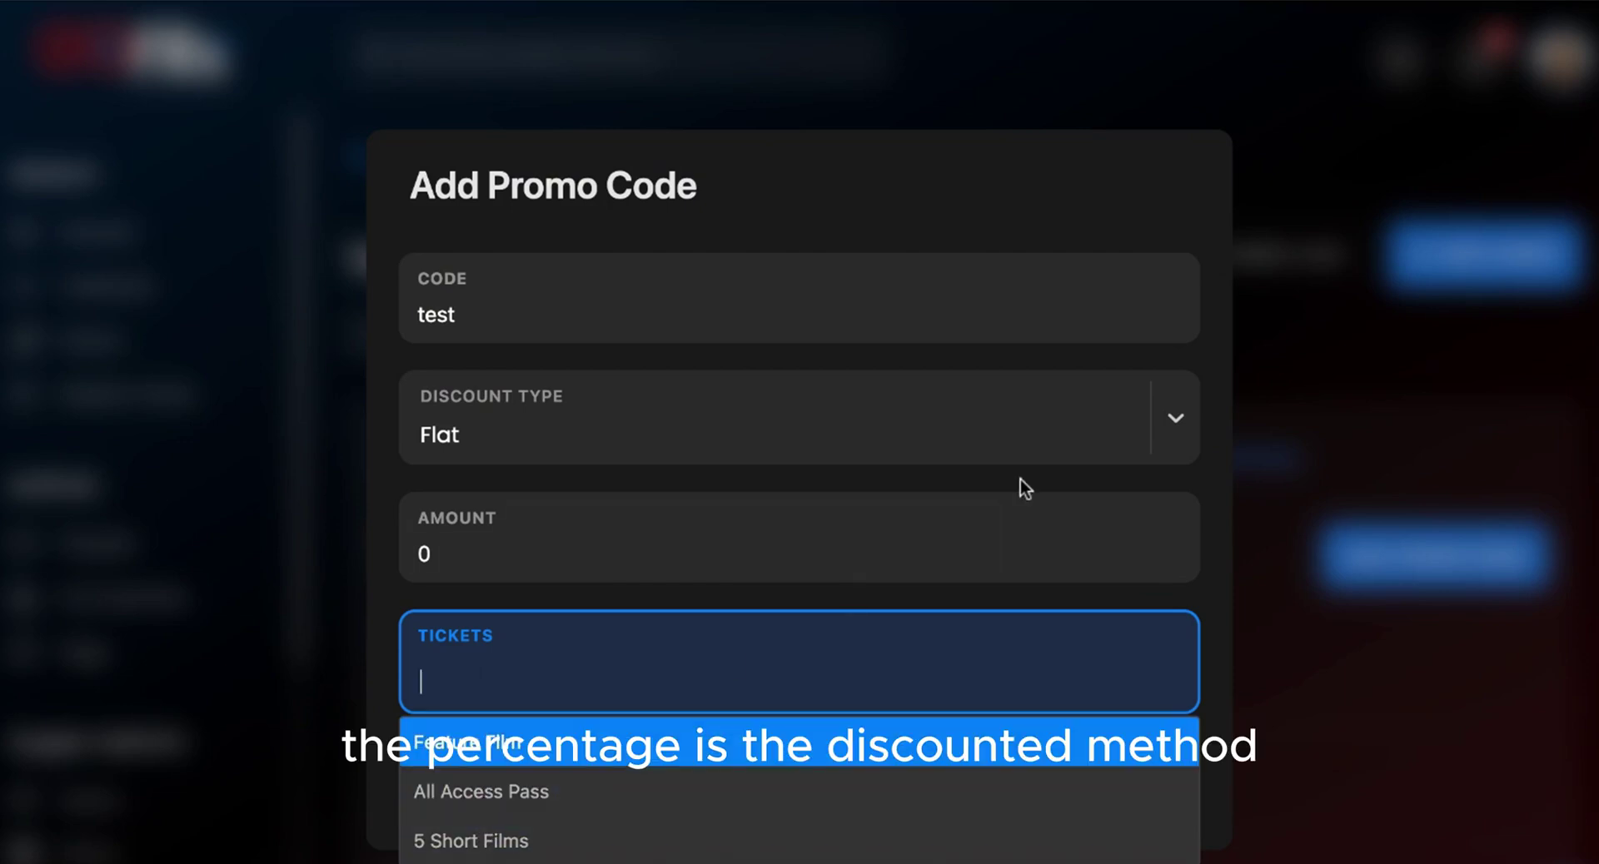
left_click(1274, 428)
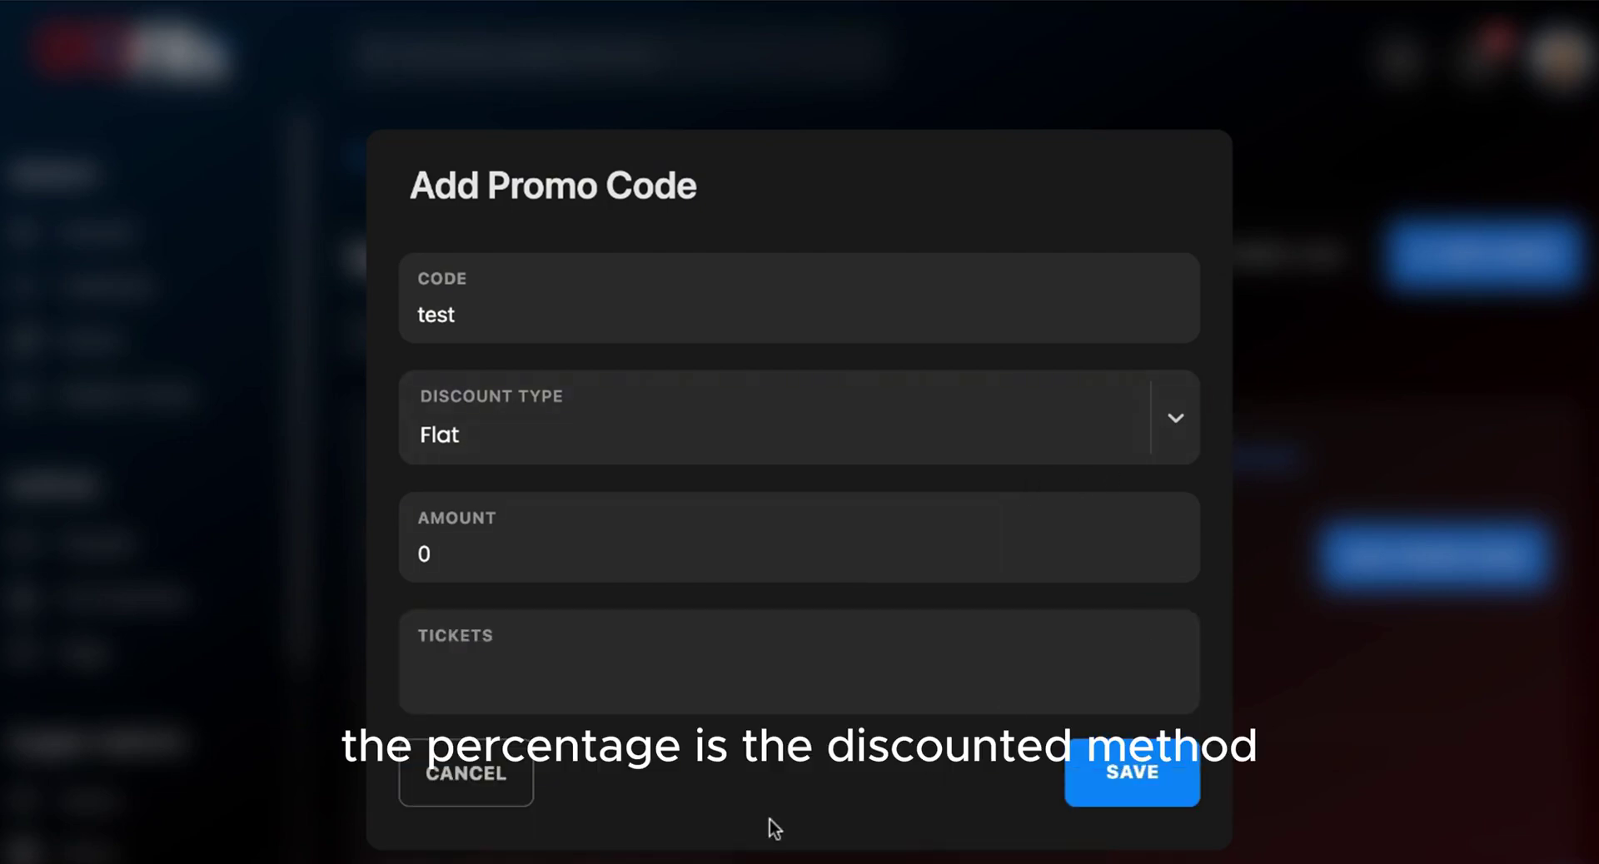
left_click(486, 804)
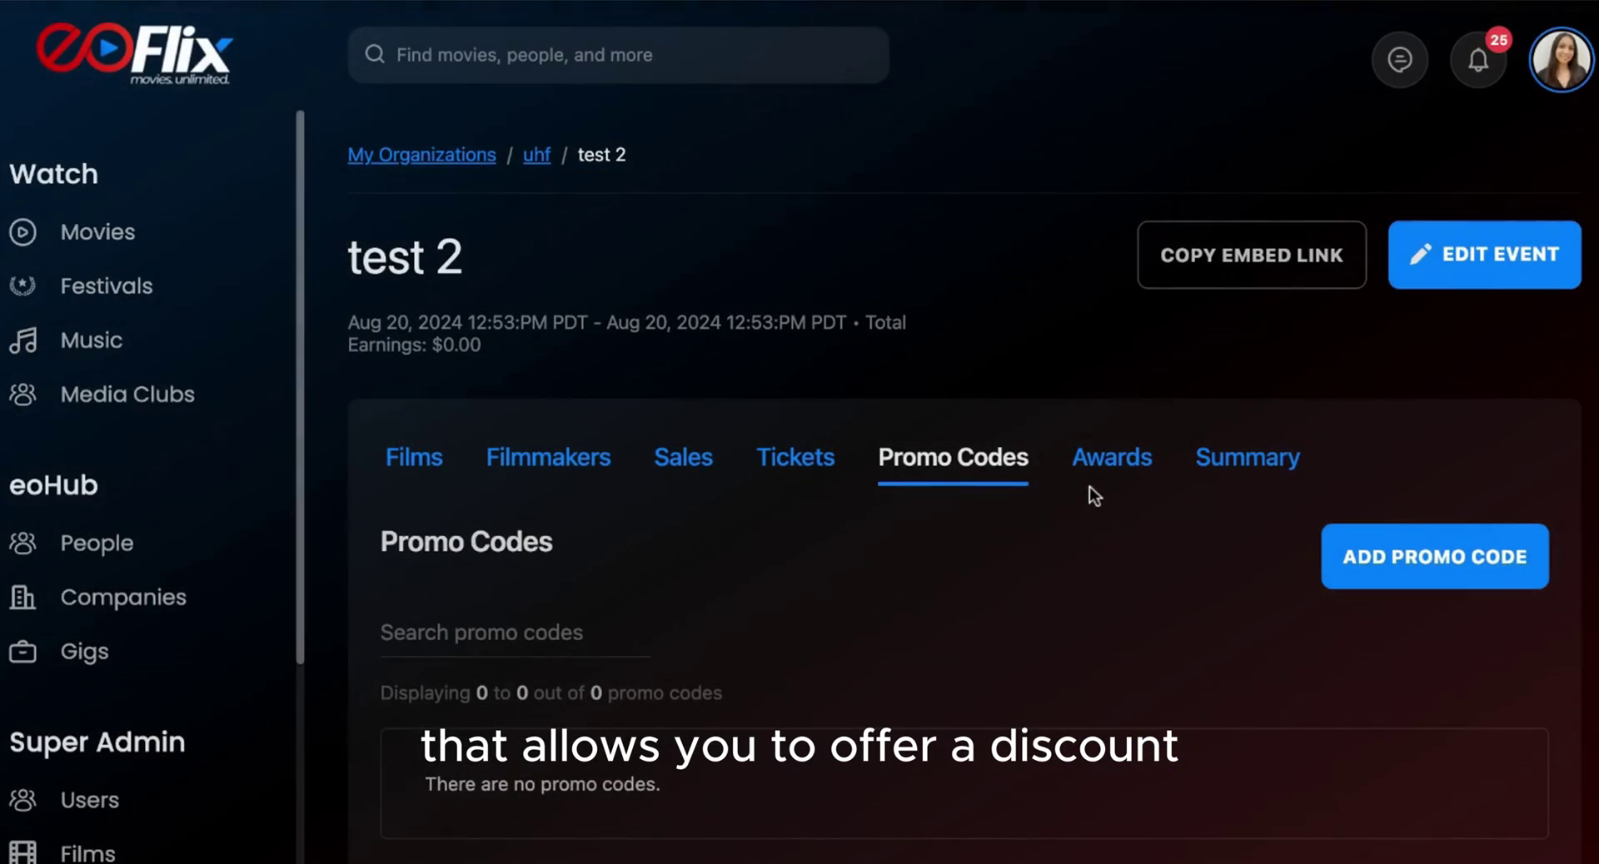
Step: View the awards section of the test 2 event
left_click(1104, 460)
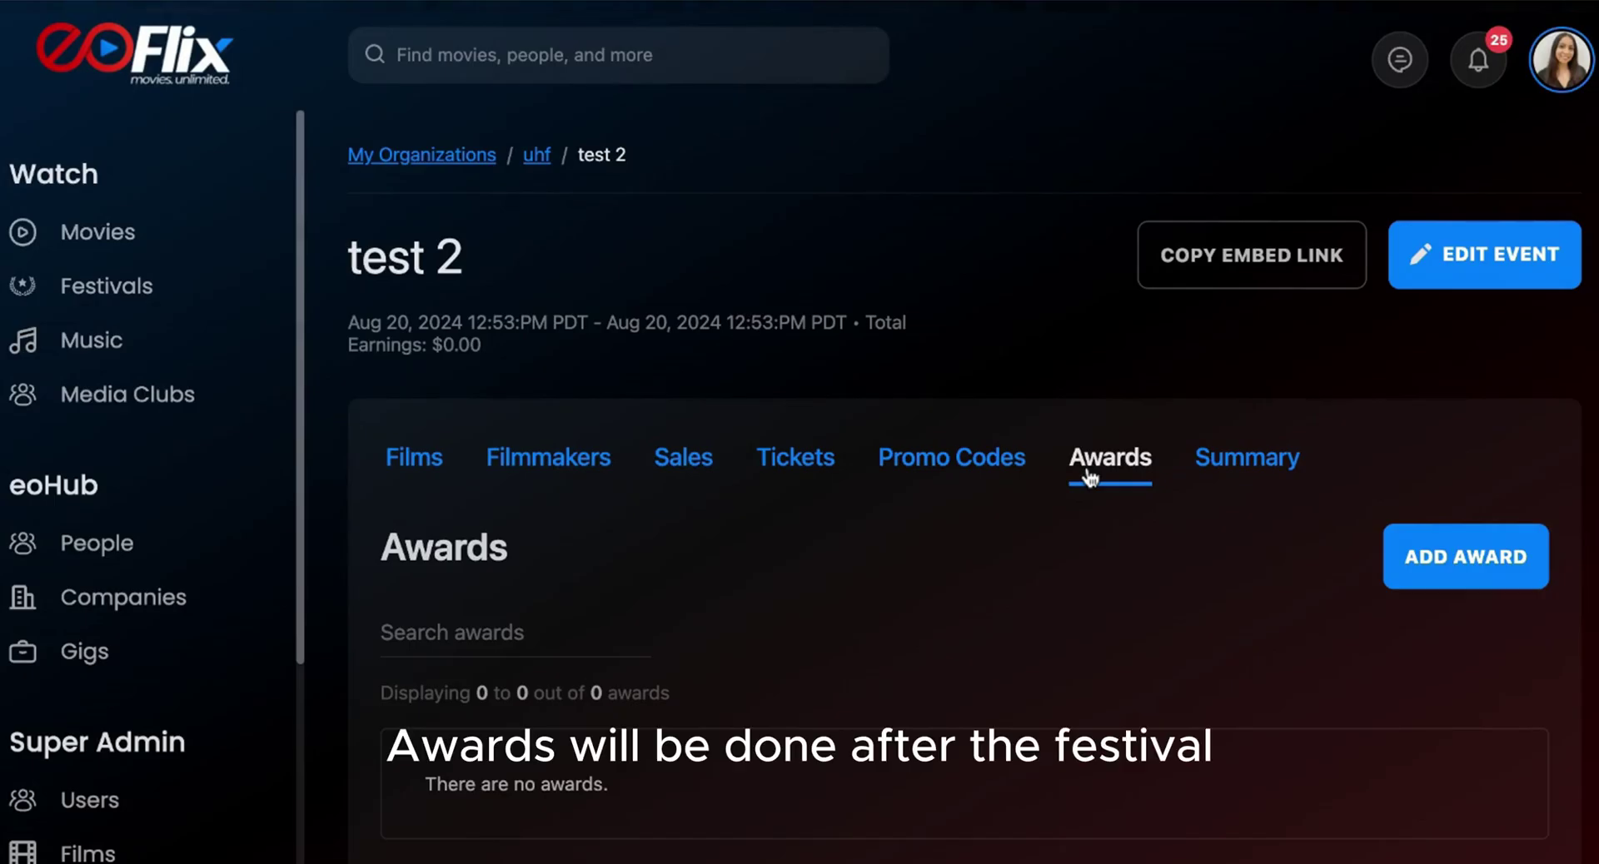
Step: Add an award named "test" to the test 2 event and save it
left_click(1472, 573)
scroll(614, 431, "down", 3)
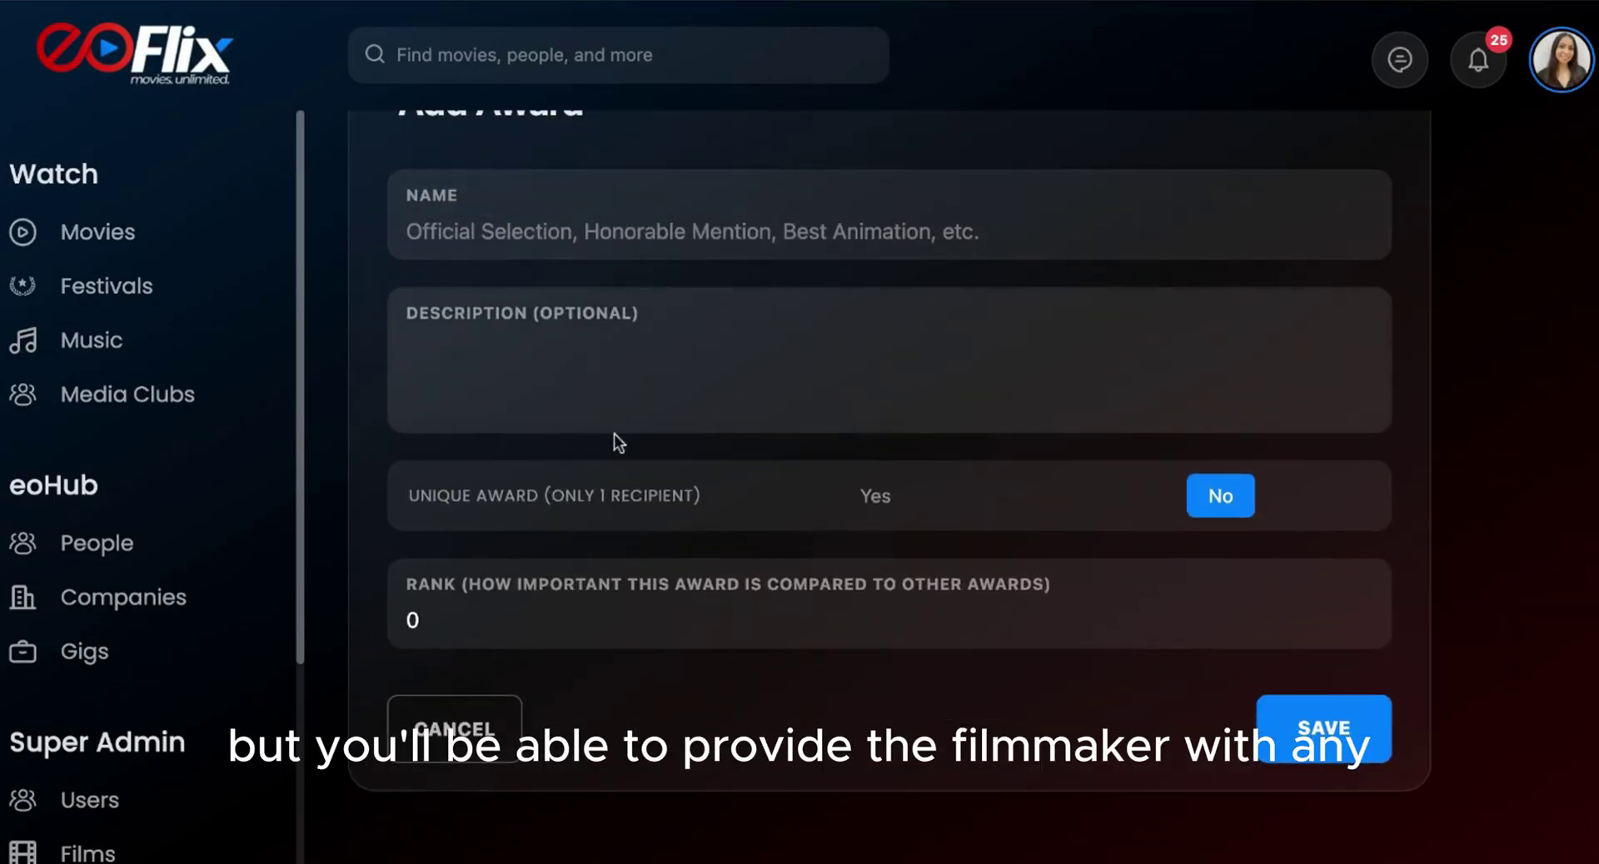
left_click(516, 243)
type("test")
left_click(475, 397)
left_click(1349, 721)
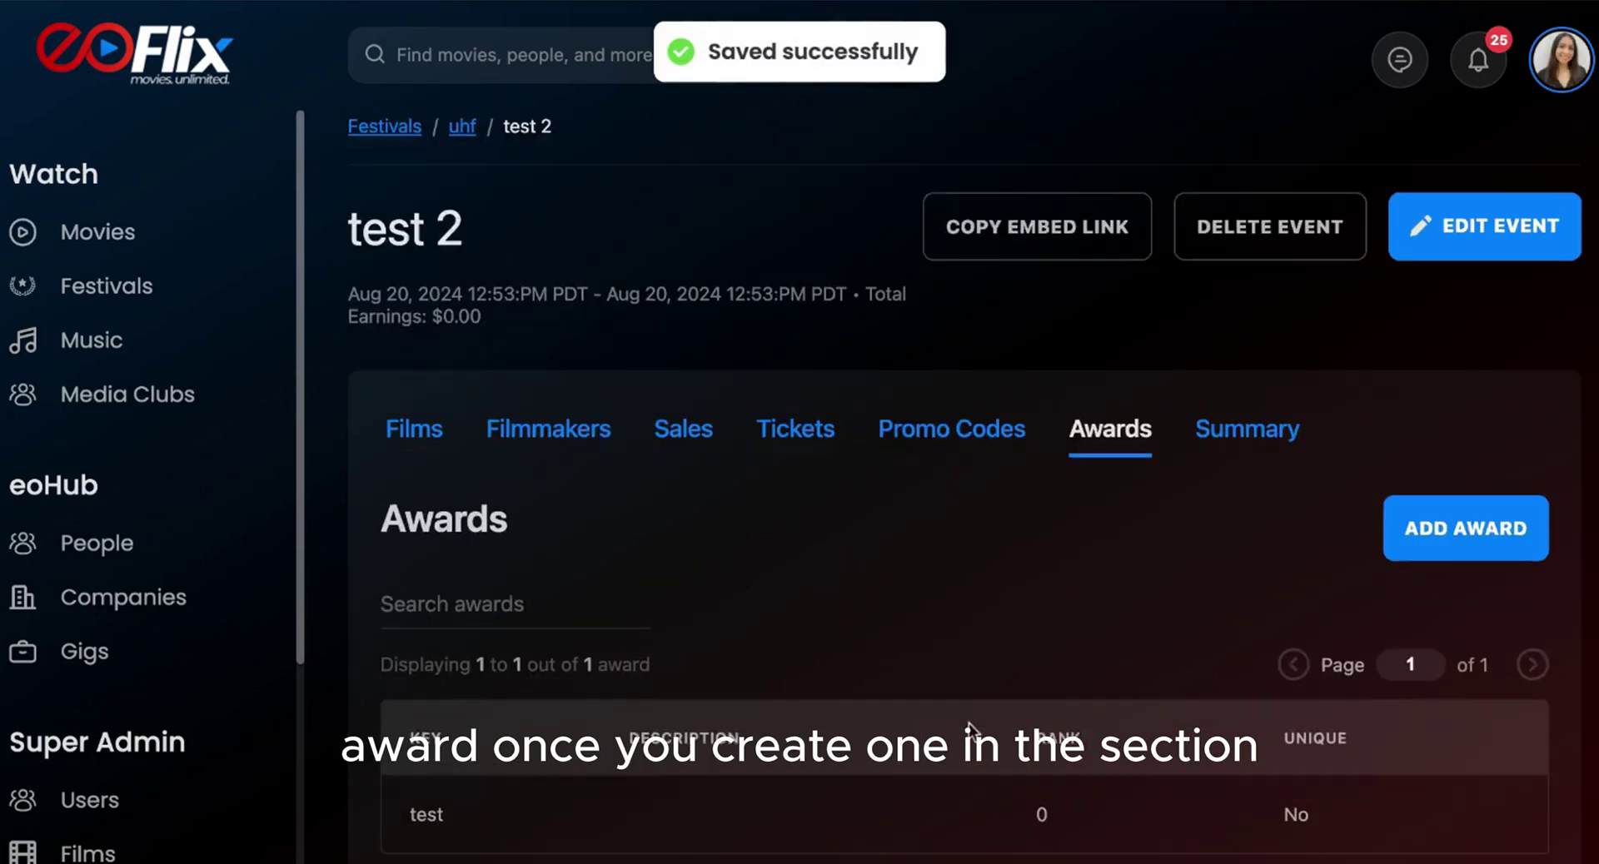
Step: Open the test award from the awards list to view it, and return to the list
scroll(617, 733, "down", 1)
left_click(615, 743)
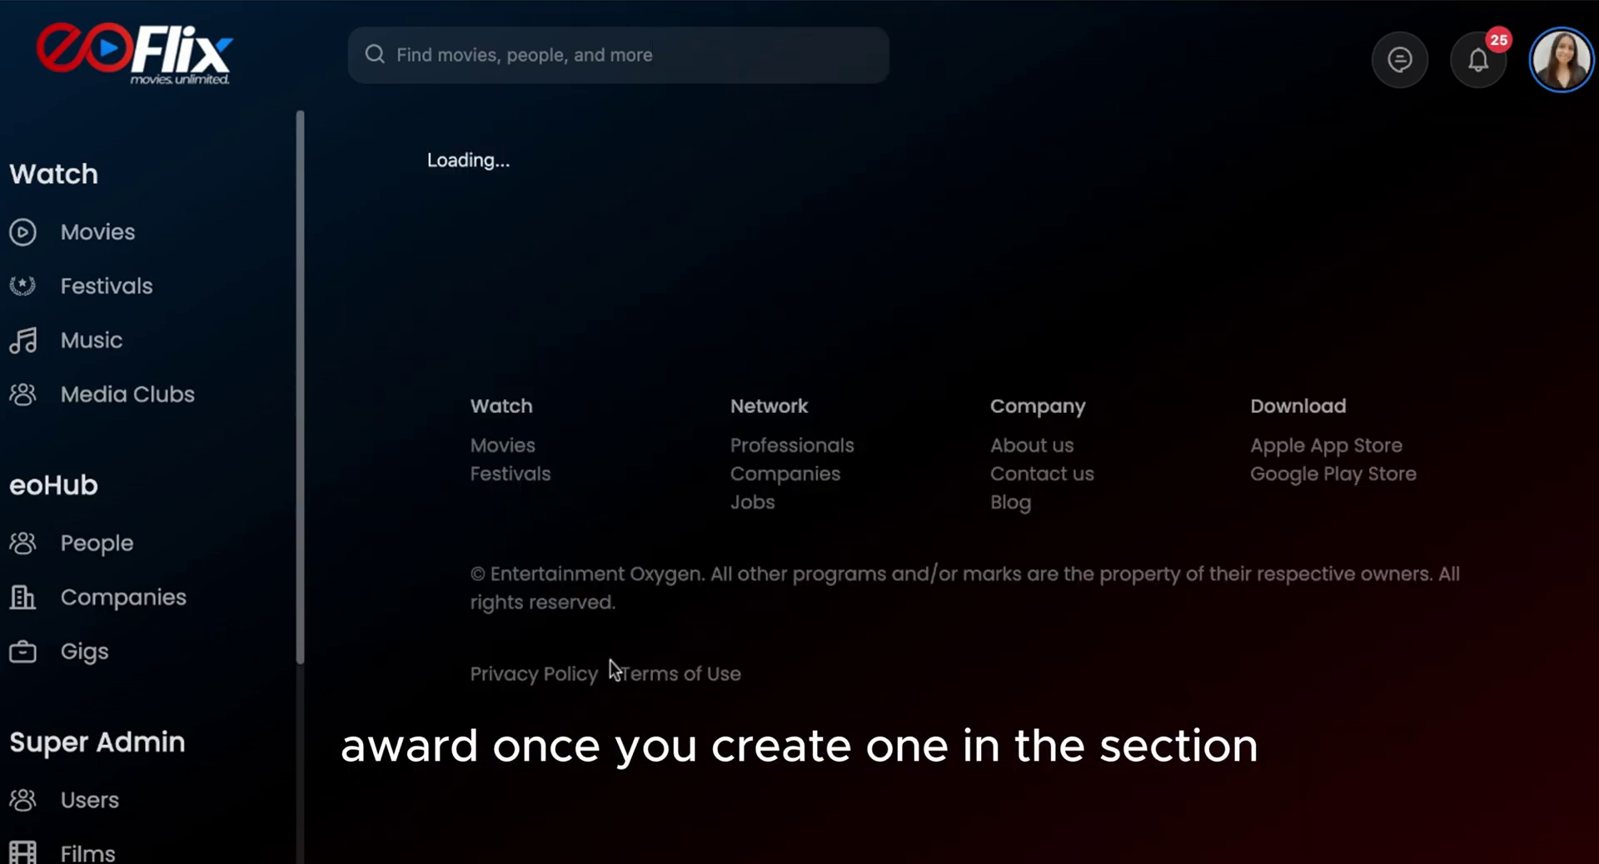
scroll(612, 660, "down", 2)
left_click(533, 707)
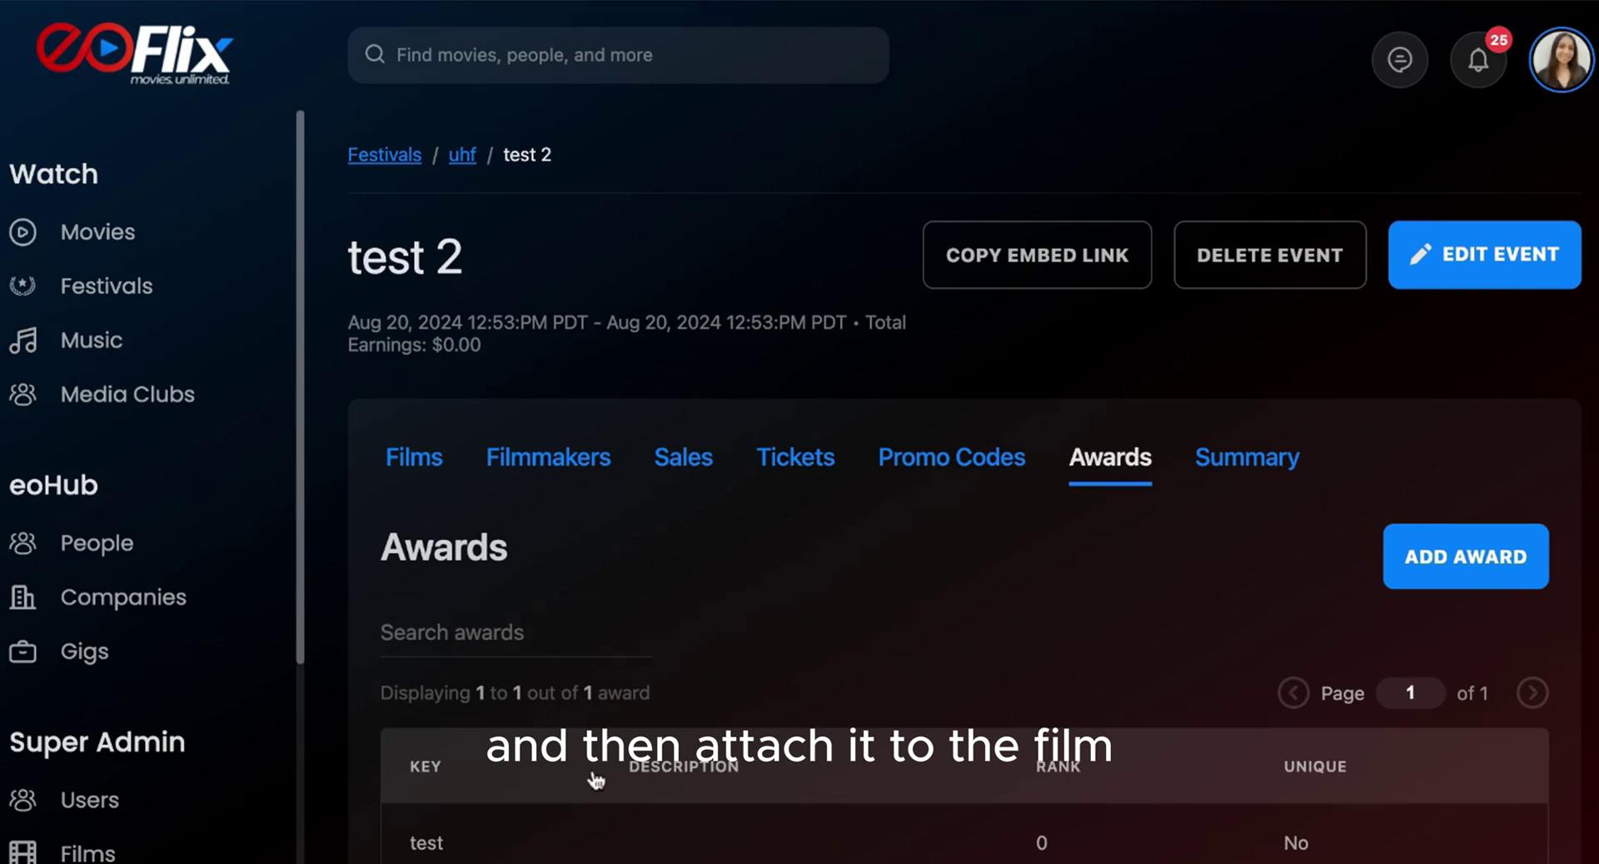
Step: Review the test 2 event's summary section and revisit its filmmakers section
left_click(1240, 469)
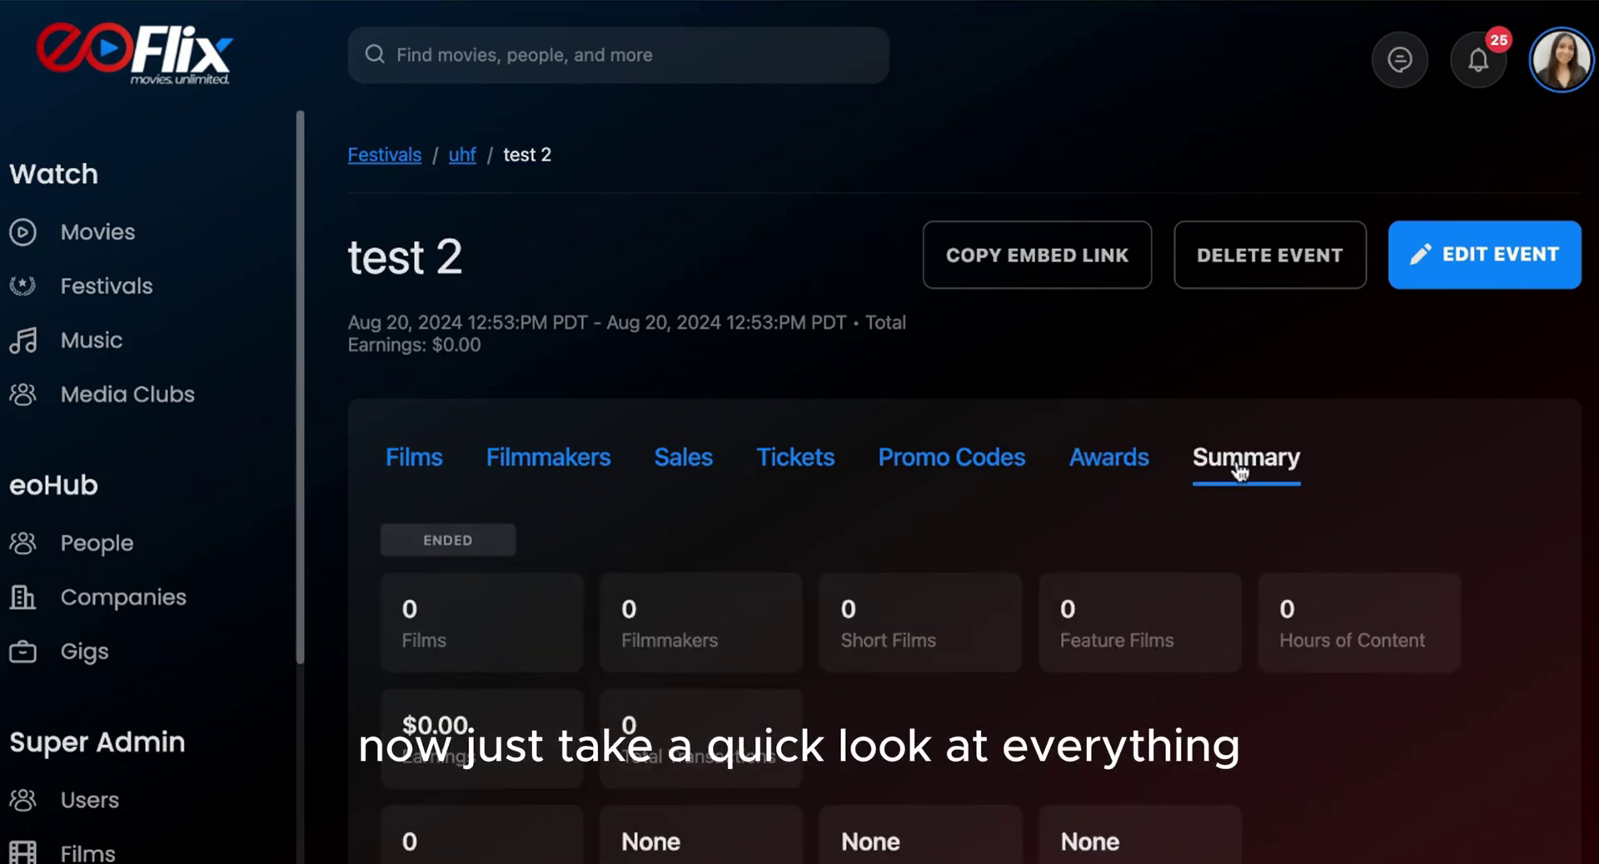
scroll(1053, 586, "down", 3)
scroll(1053, 586, "up", 3)
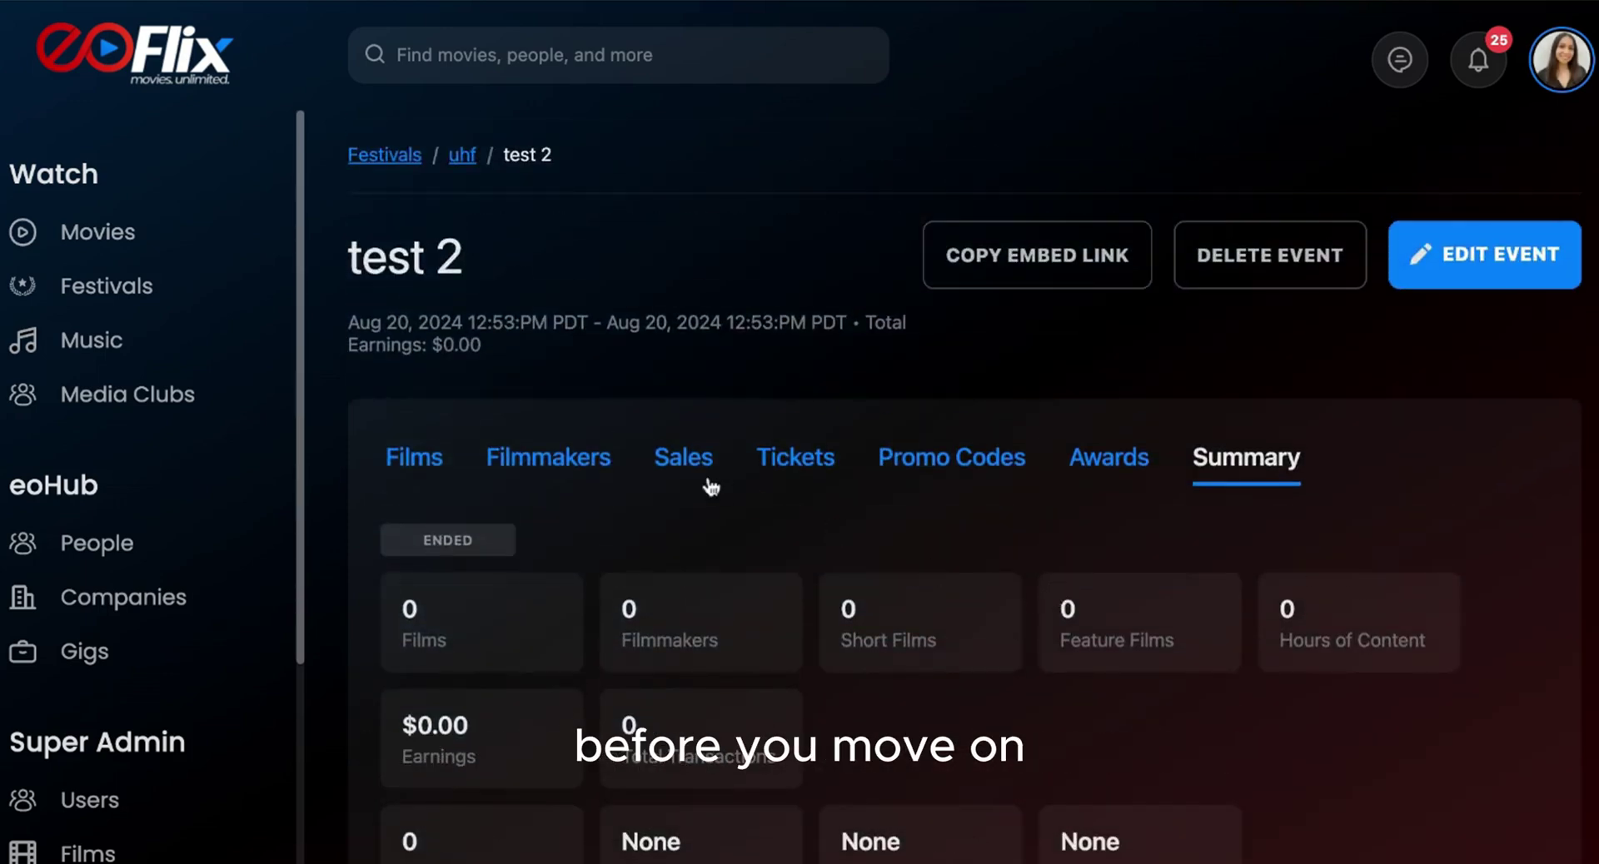
left_click(580, 471)
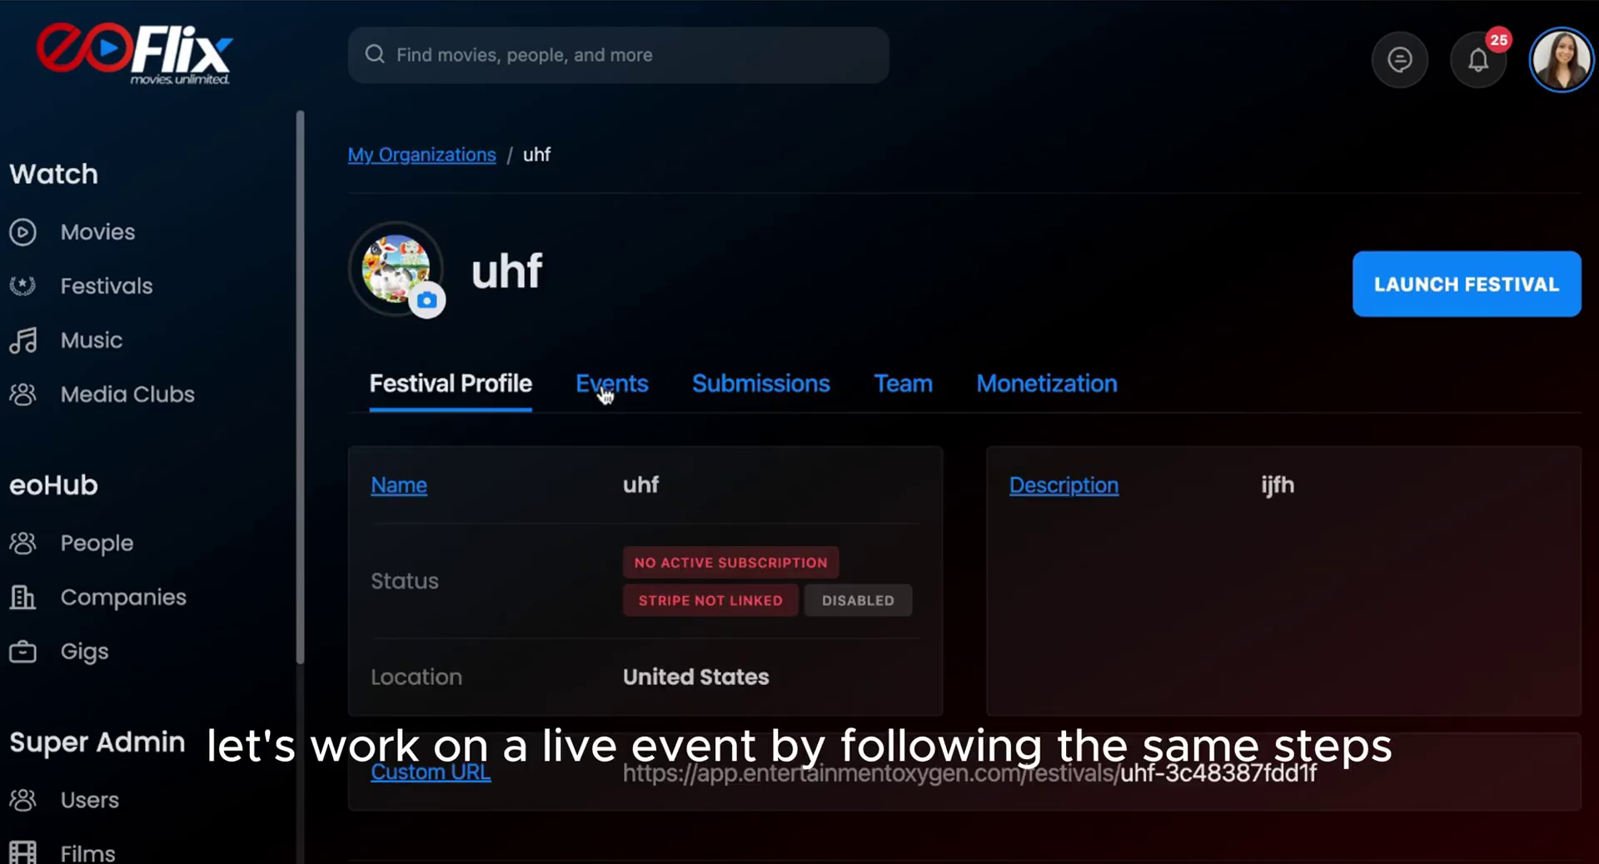
Step: Open the uhf festival's events list and look at the form for adding a live event, leaving it without saving
left_click(606, 388)
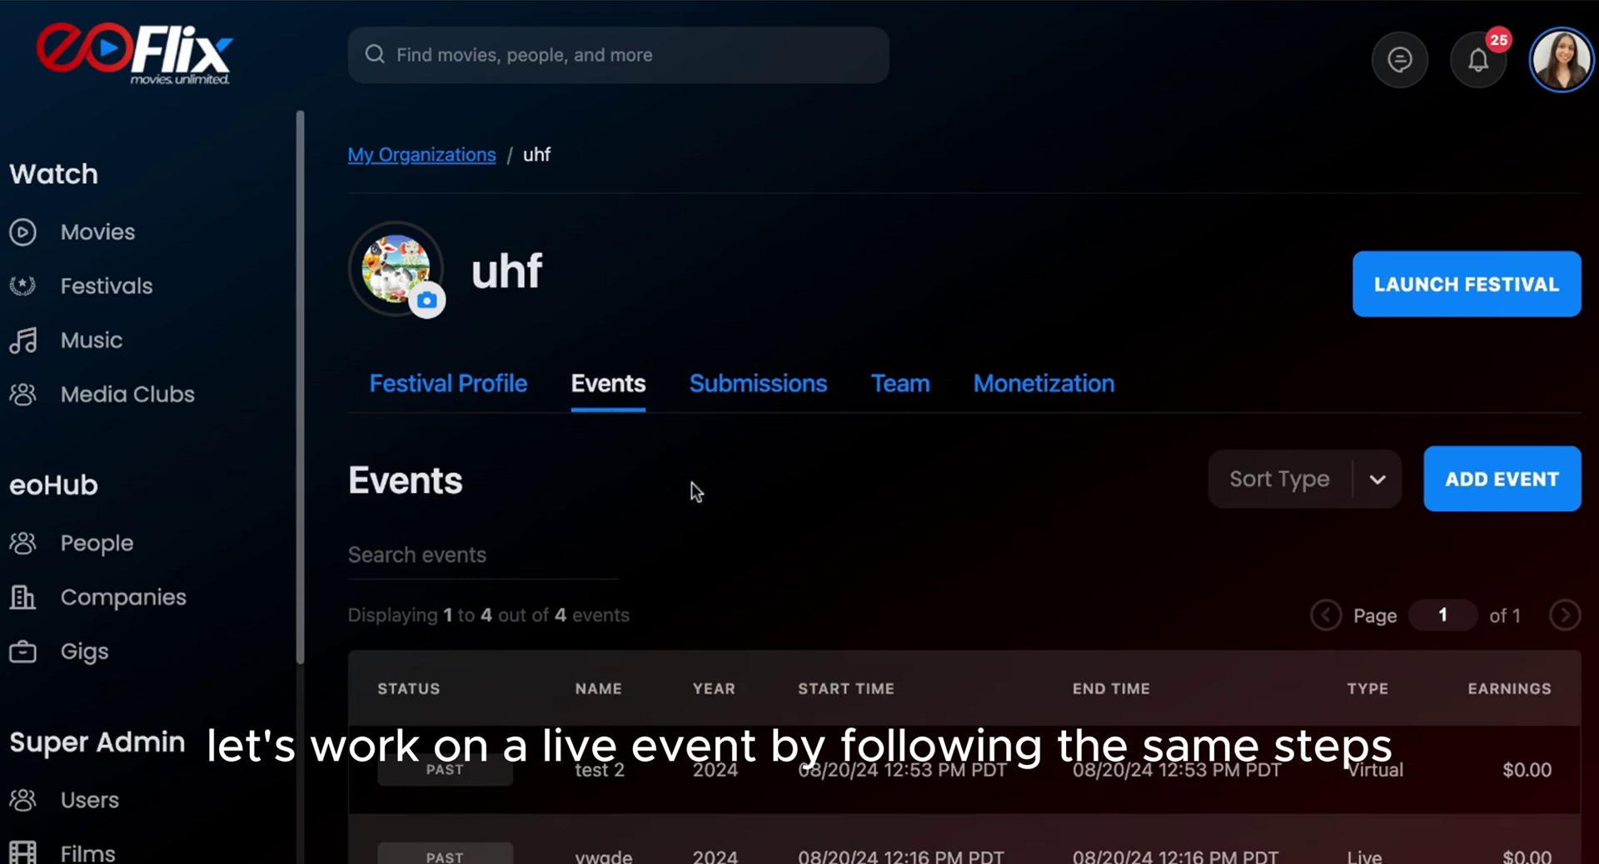
scroll(692, 491, "down", 2)
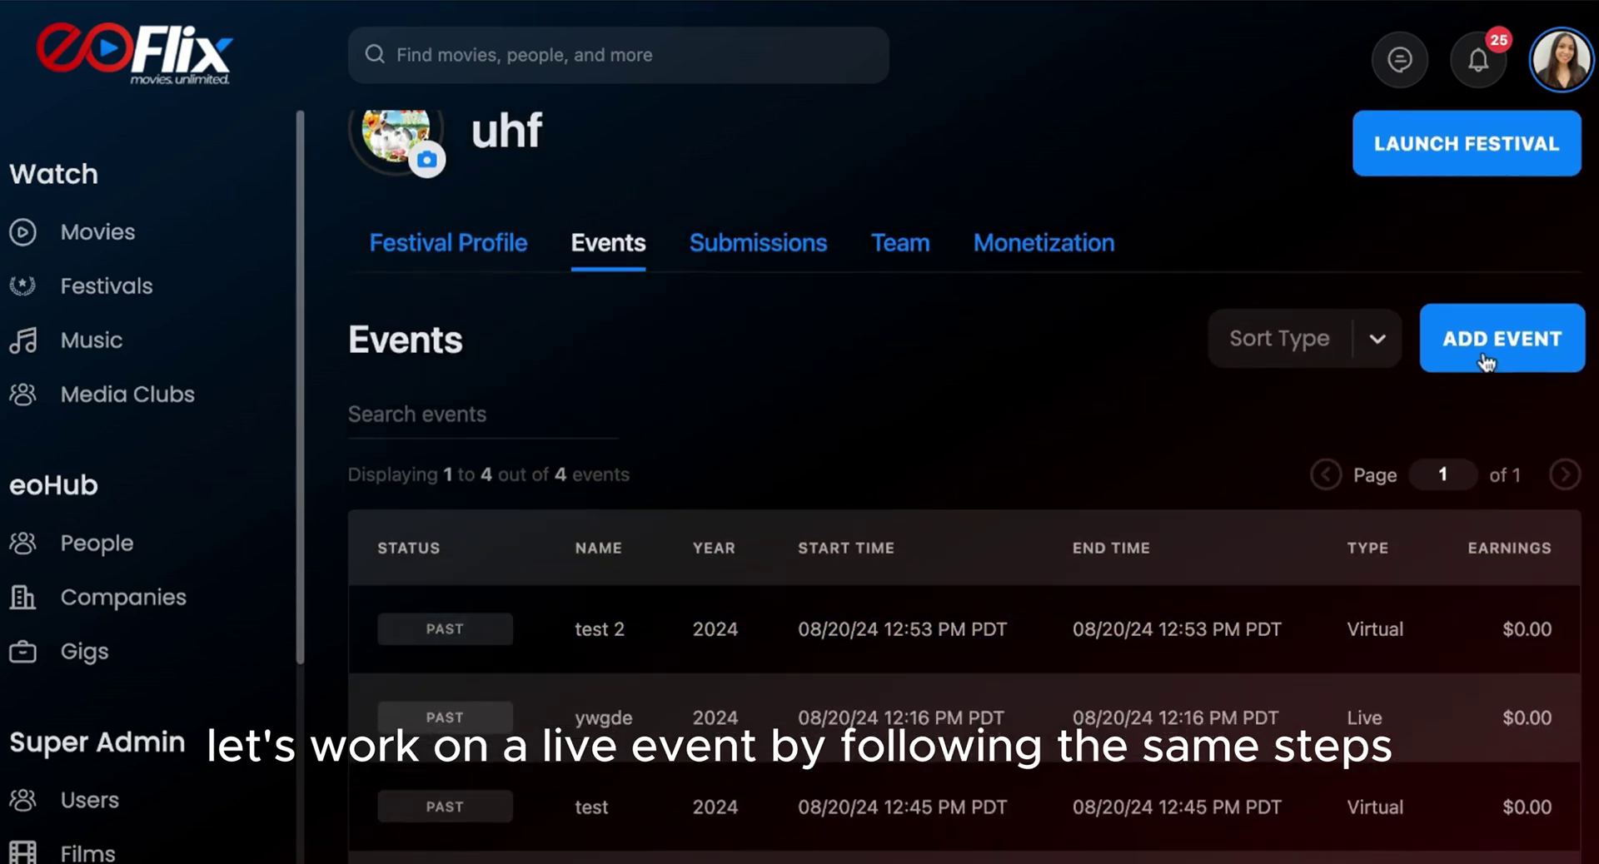
left_click(1487, 363)
left_click(402, 595)
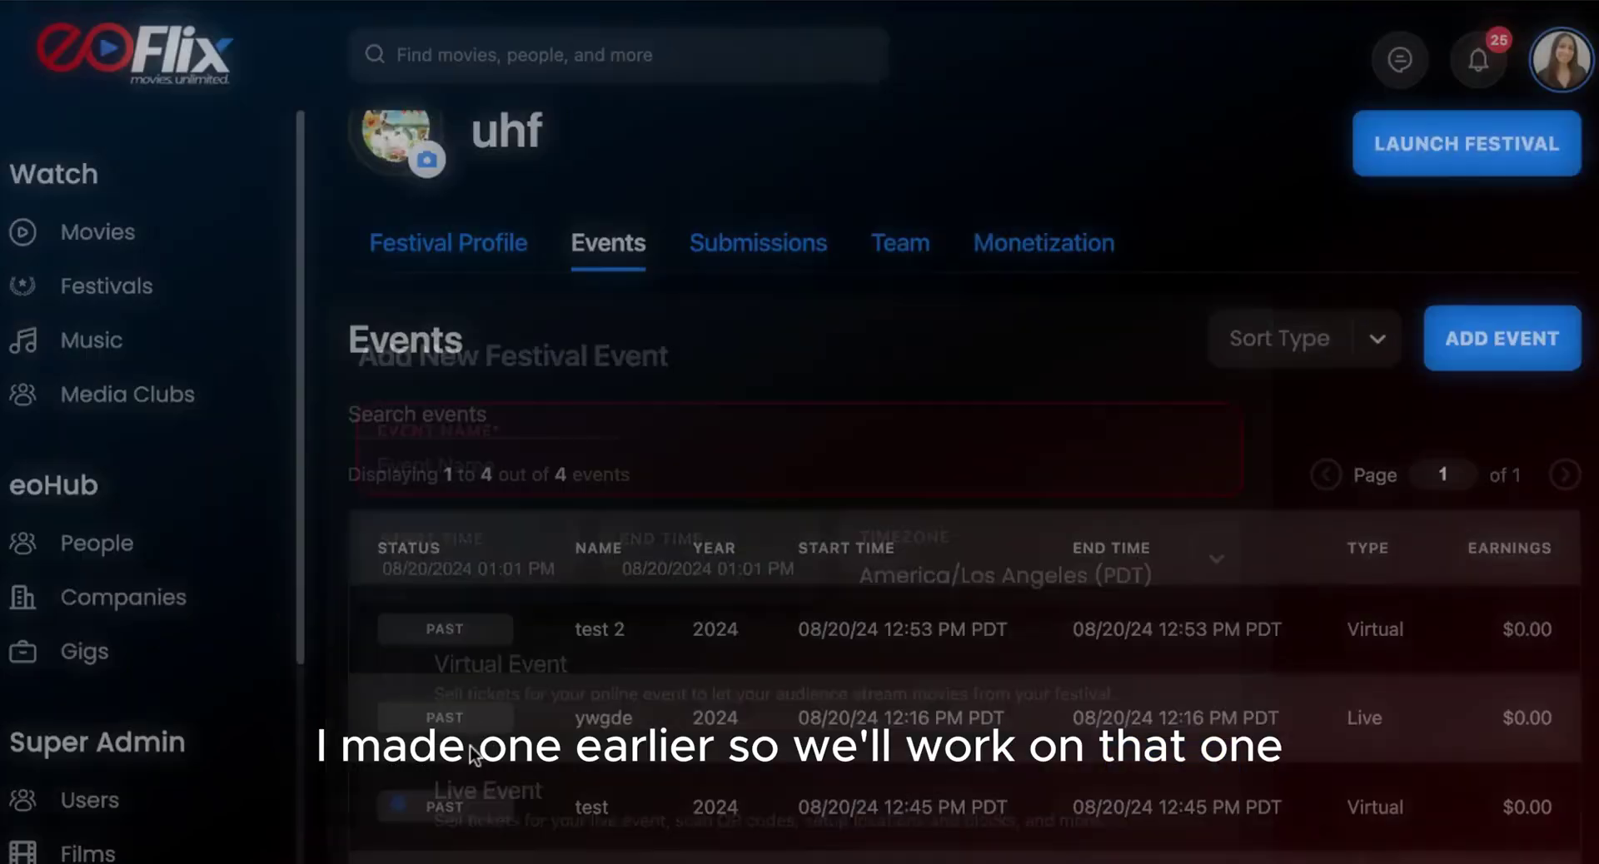
Step: Open the existing live event ywgde from the festival's events list
scroll(714, 675, "down", 2)
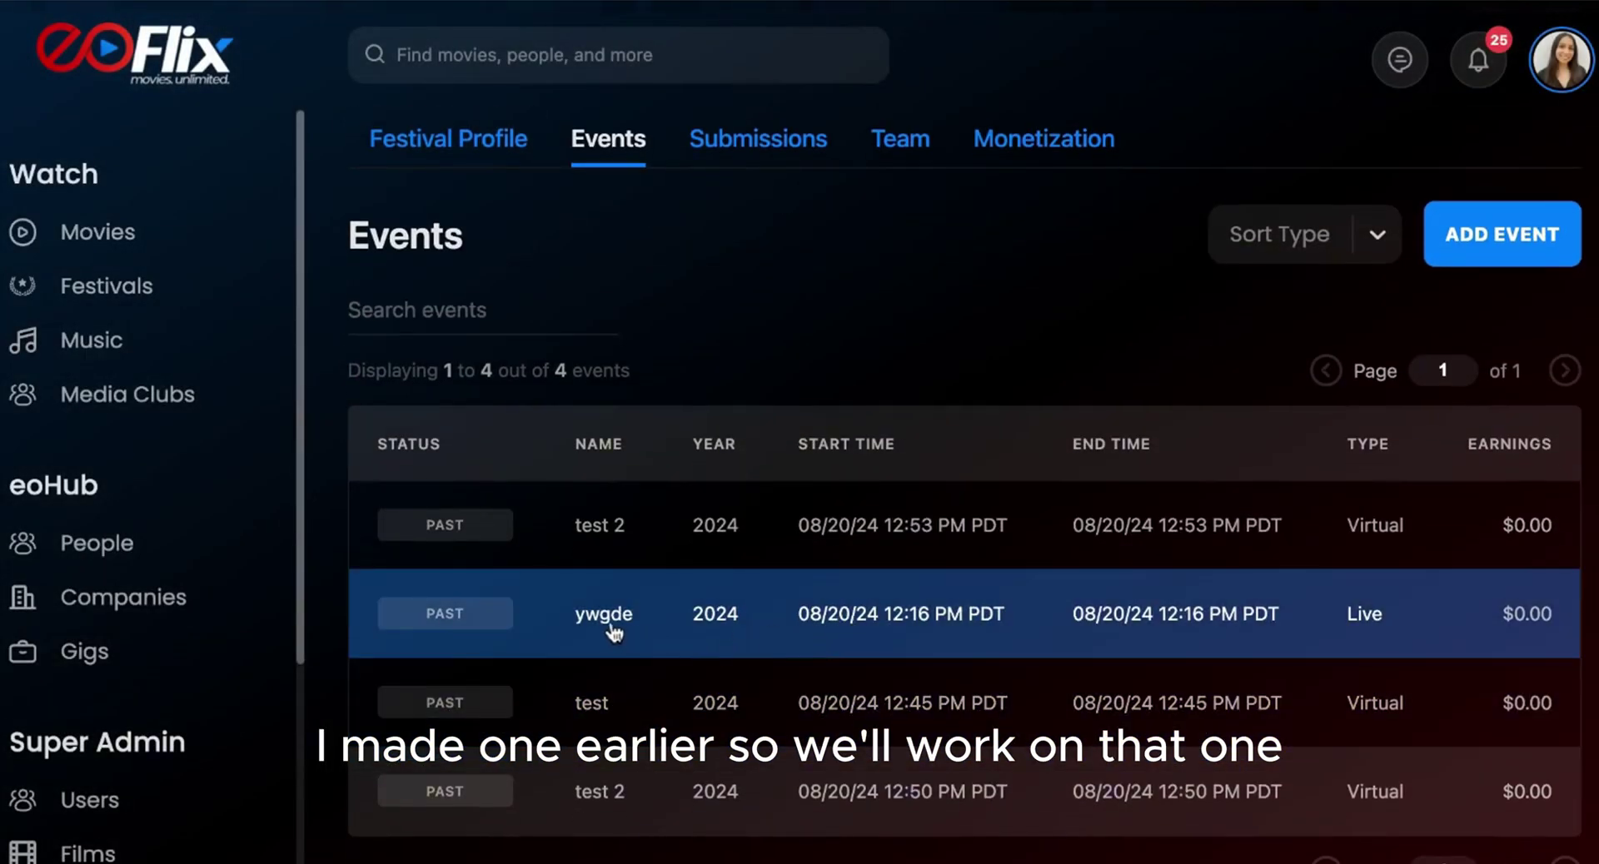
left_click(606, 620)
scroll(691, 629, "down", 2)
Step: Examine the live event's filmmakers section and its forms for inviting filmmakers and importing them from CSV, leaving both without saving
left_click(567, 301)
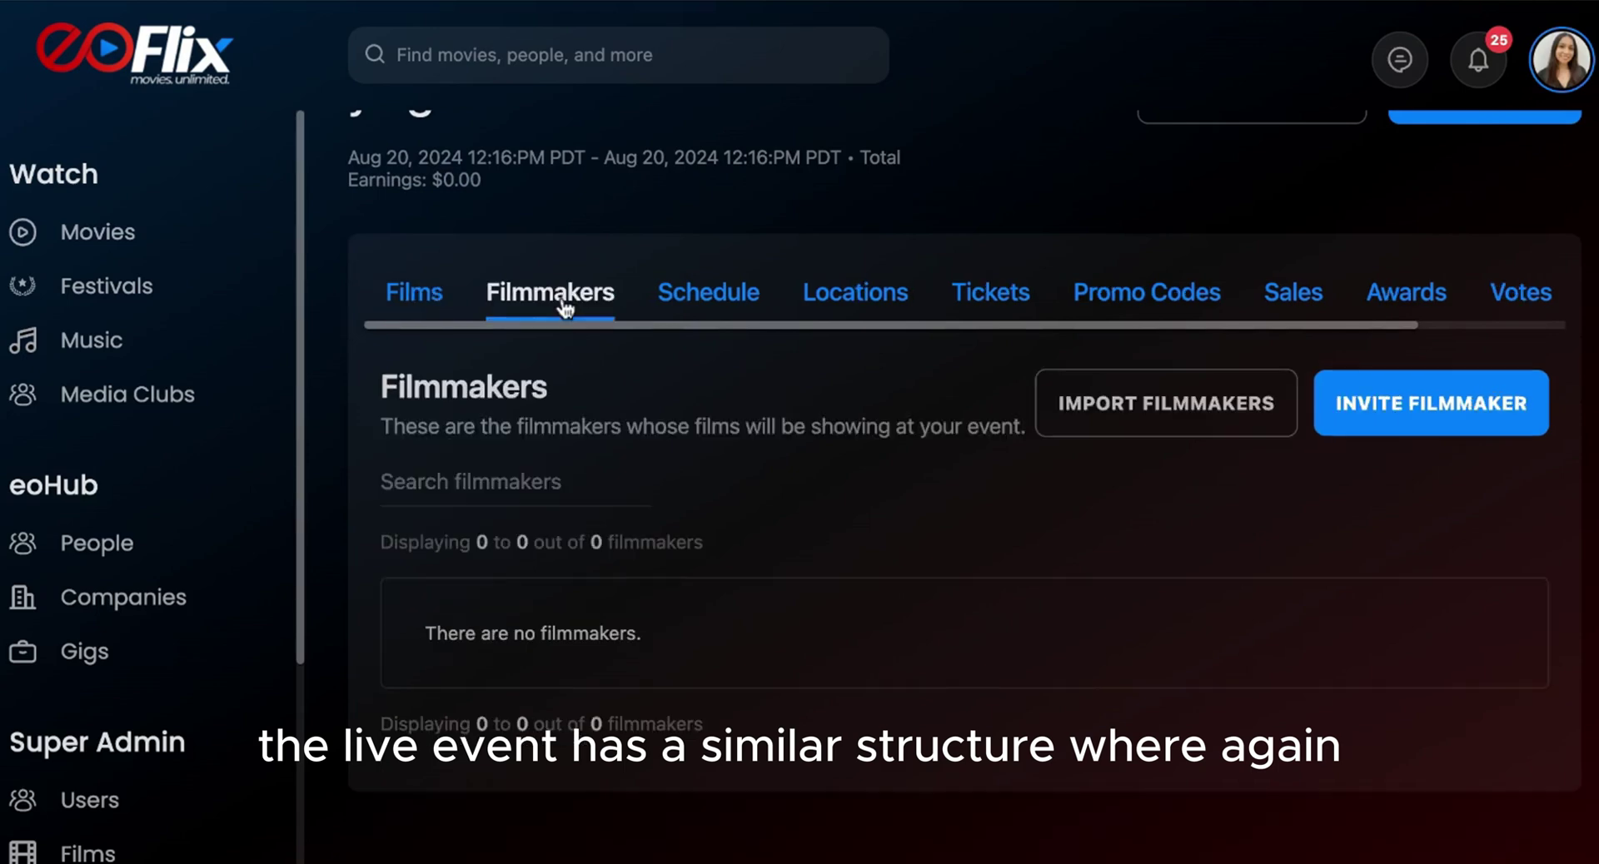
left_click(1366, 421)
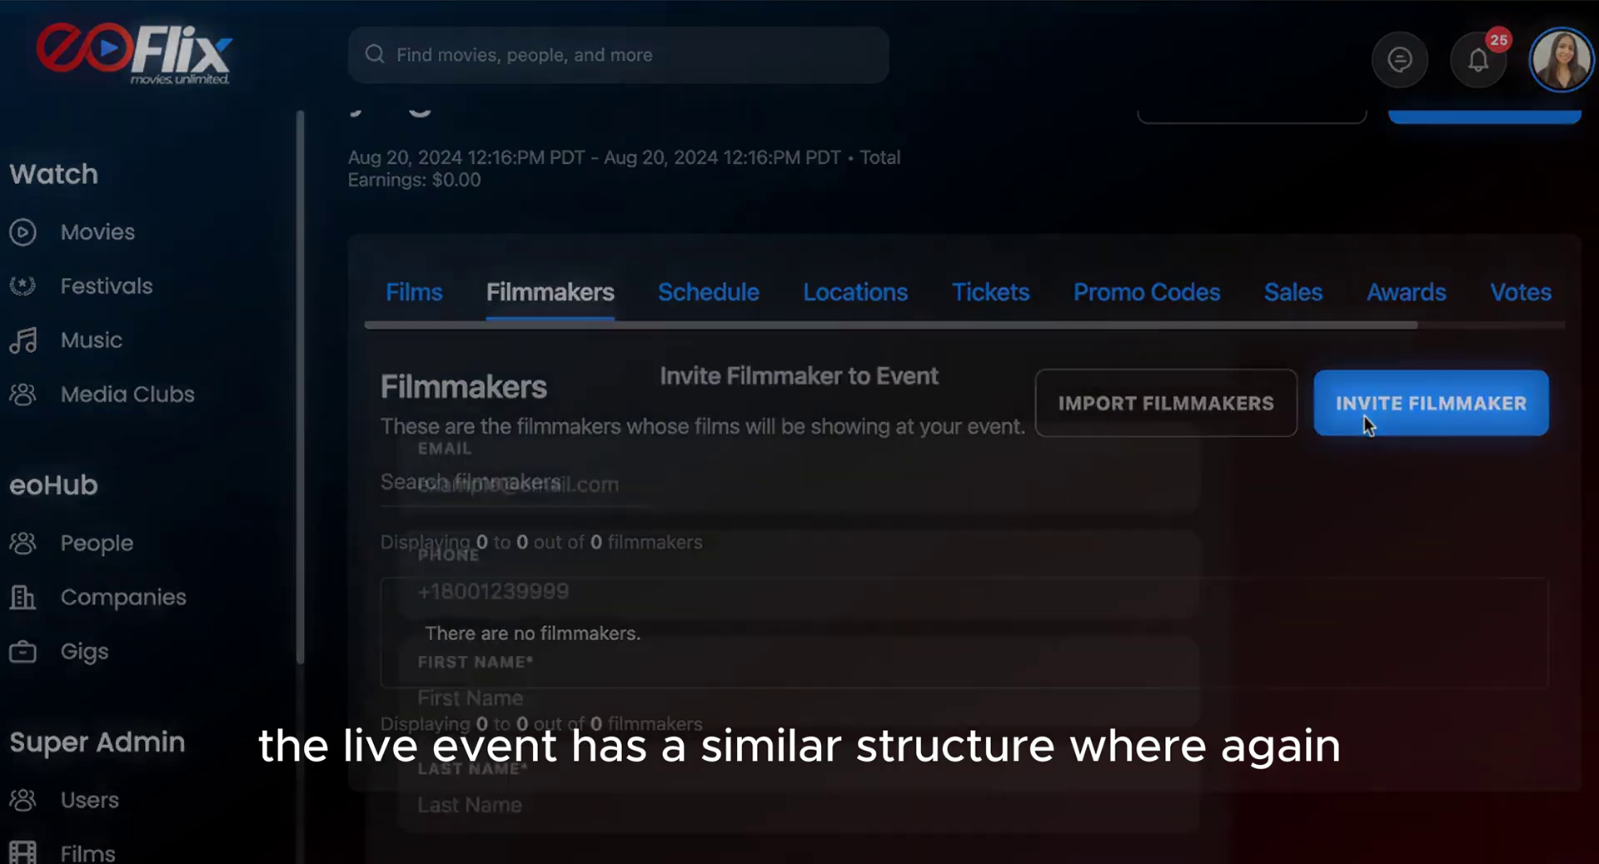
key("Escape")
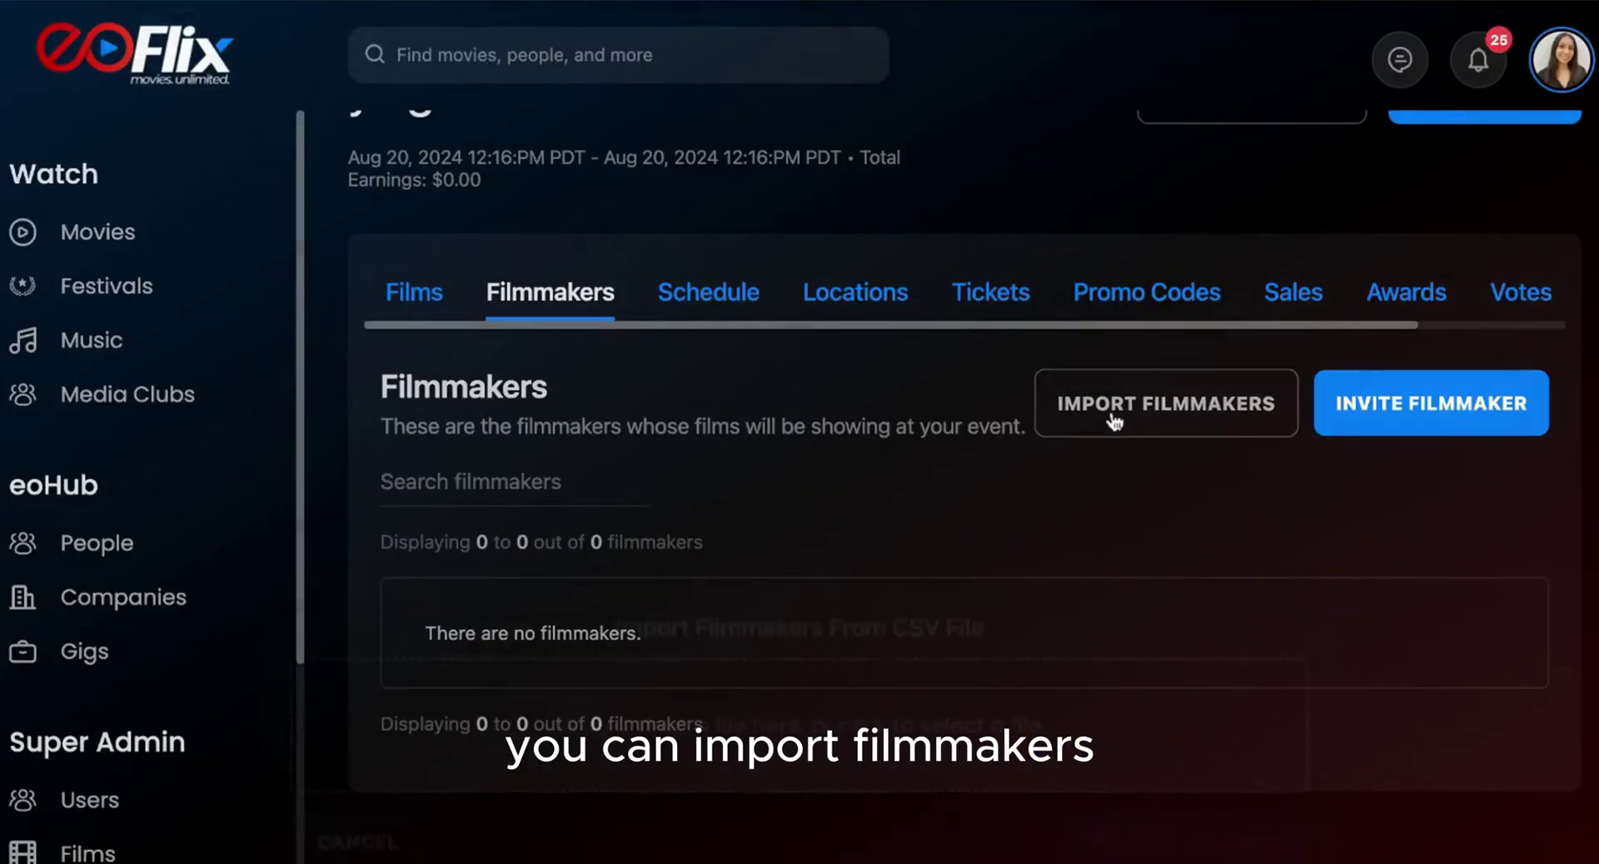
left_click(1110, 418)
left_click(330, 604)
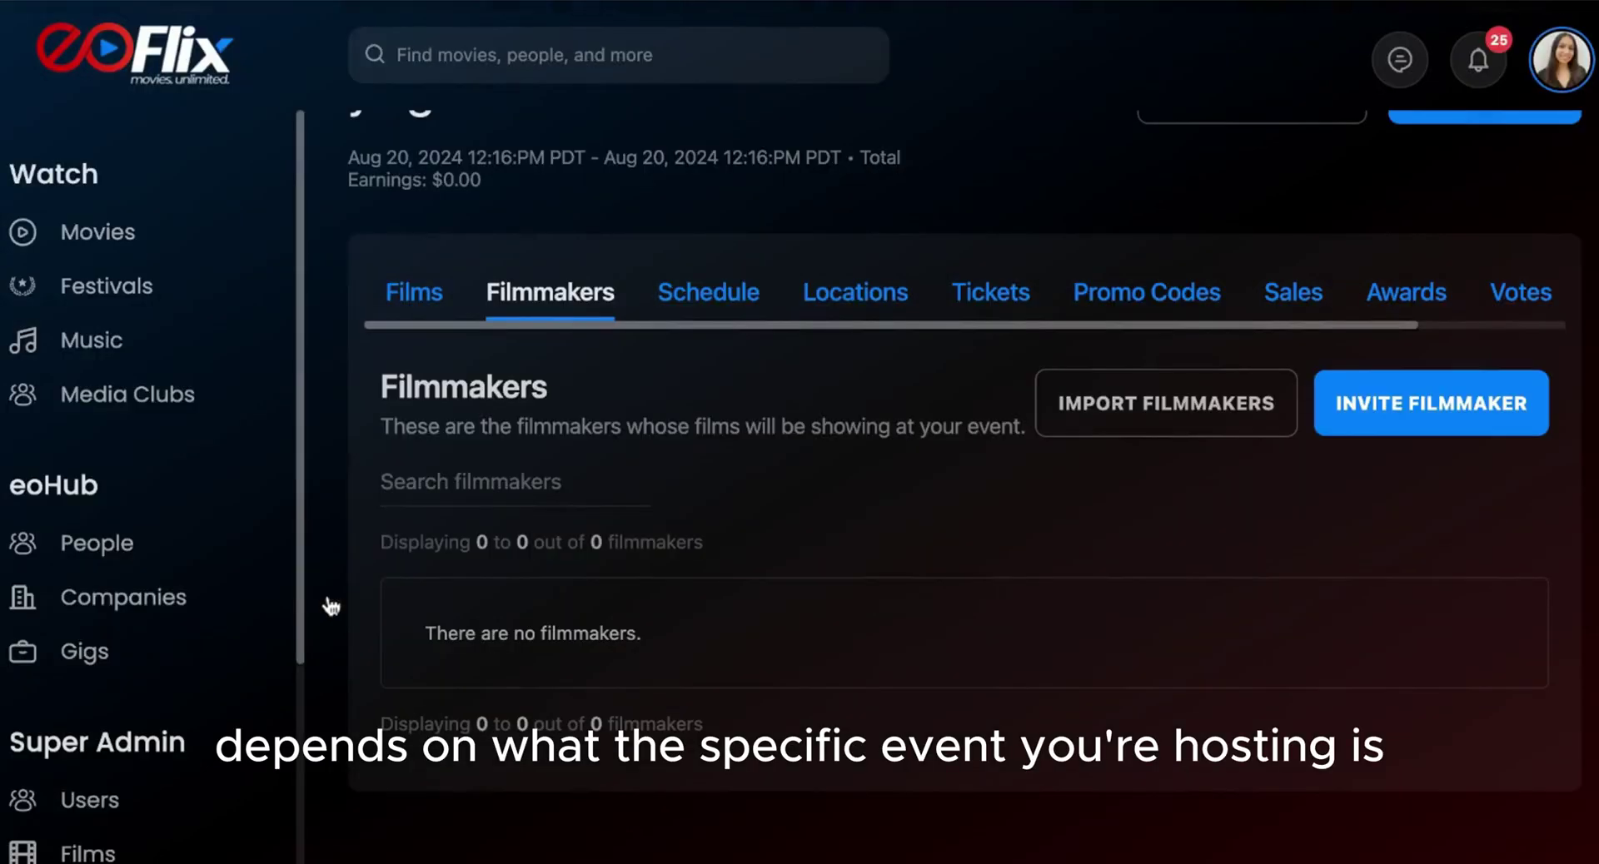
Step: View the live event's schedule section and the form for adding a block
left_click(706, 295)
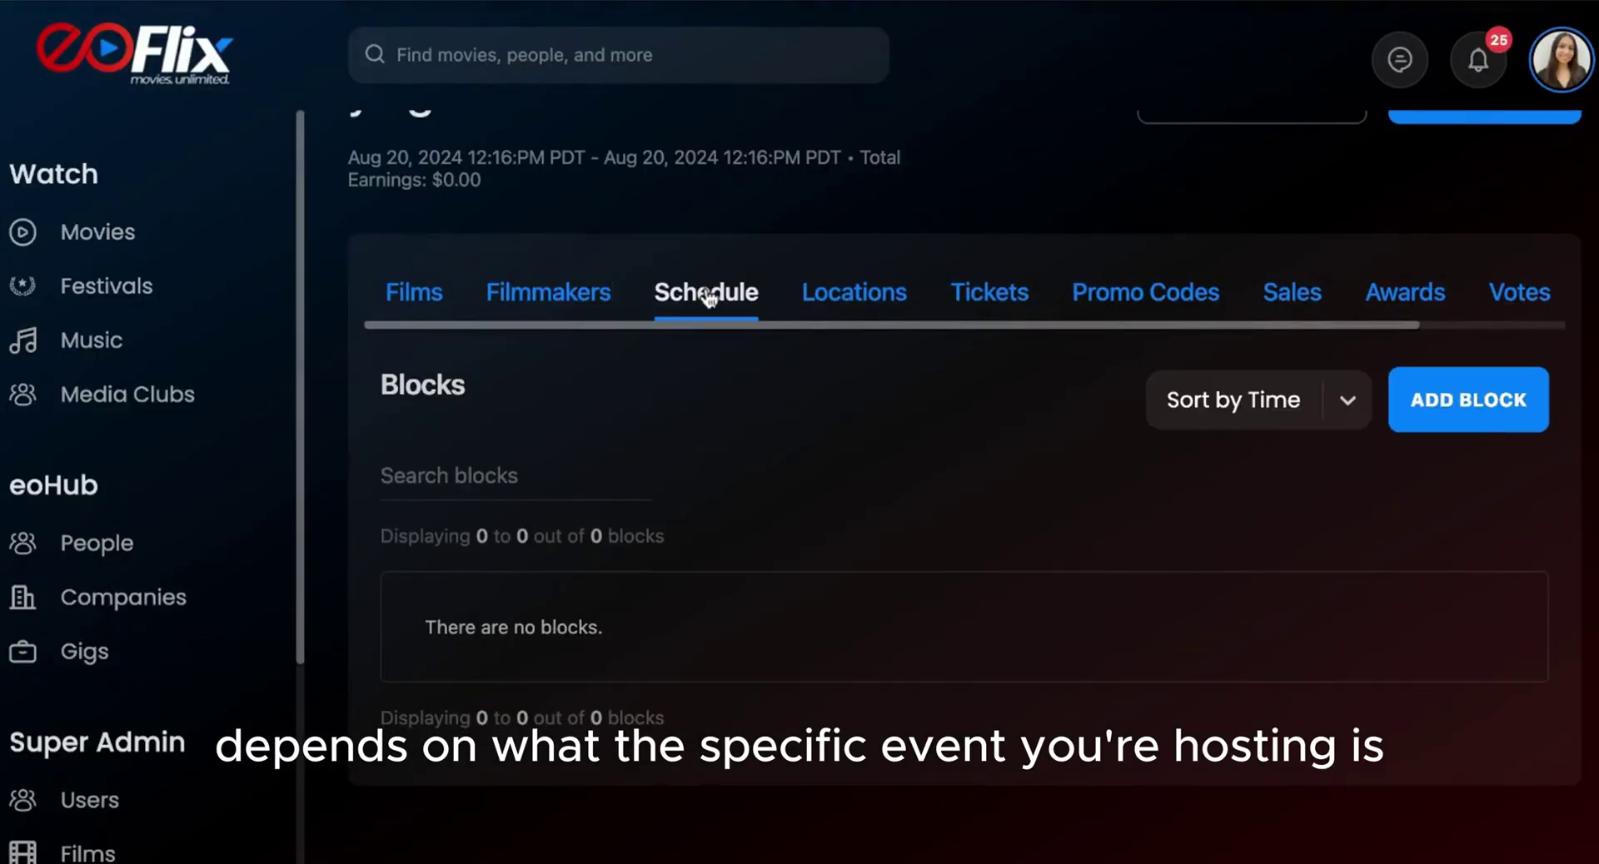
left_click(1412, 417)
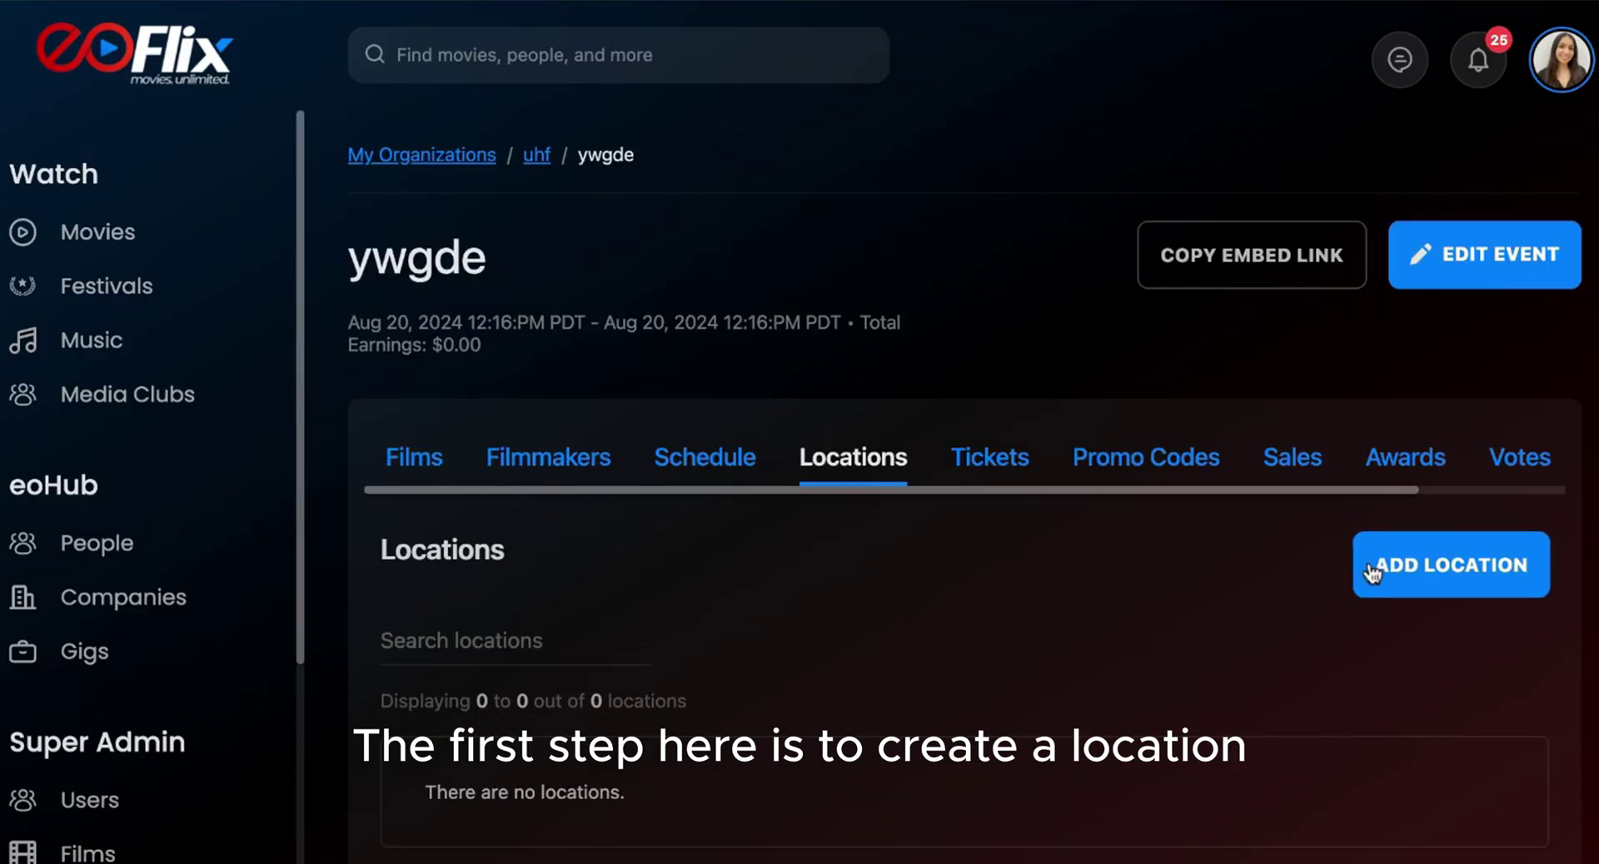
Step: Add a location named "Loa Angeles test" with 4 seats, timezone America/Los Angeles (PDT) and description "test", and save it
left_click(1367, 561)
left_click(578, 429)
type("Loa ")
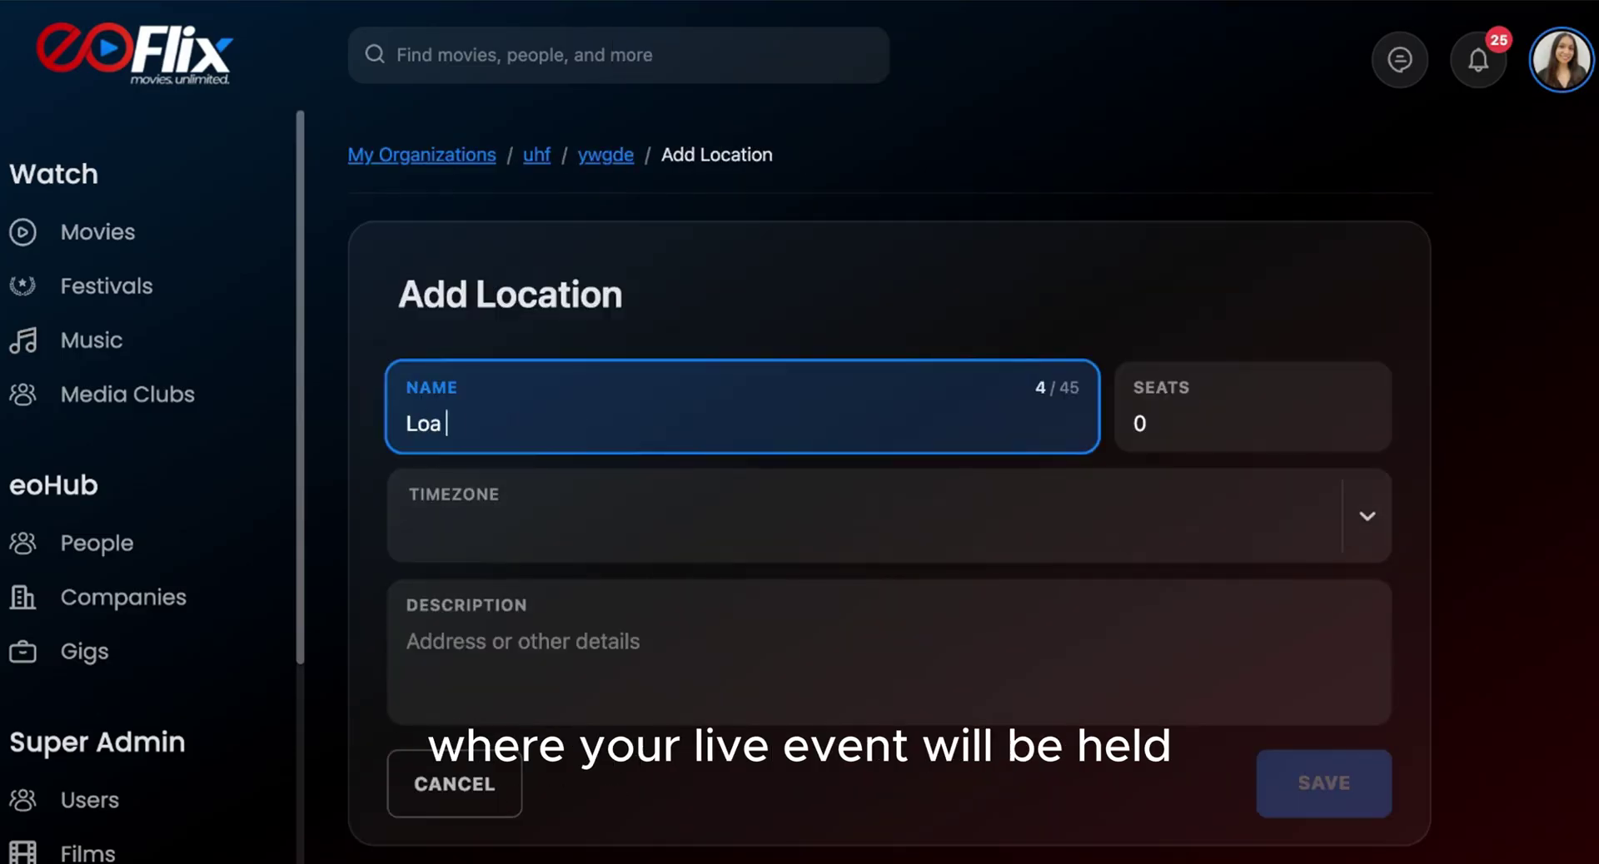
type("Angeles")
key("Tab")
type("4")
left_click(583, 543)
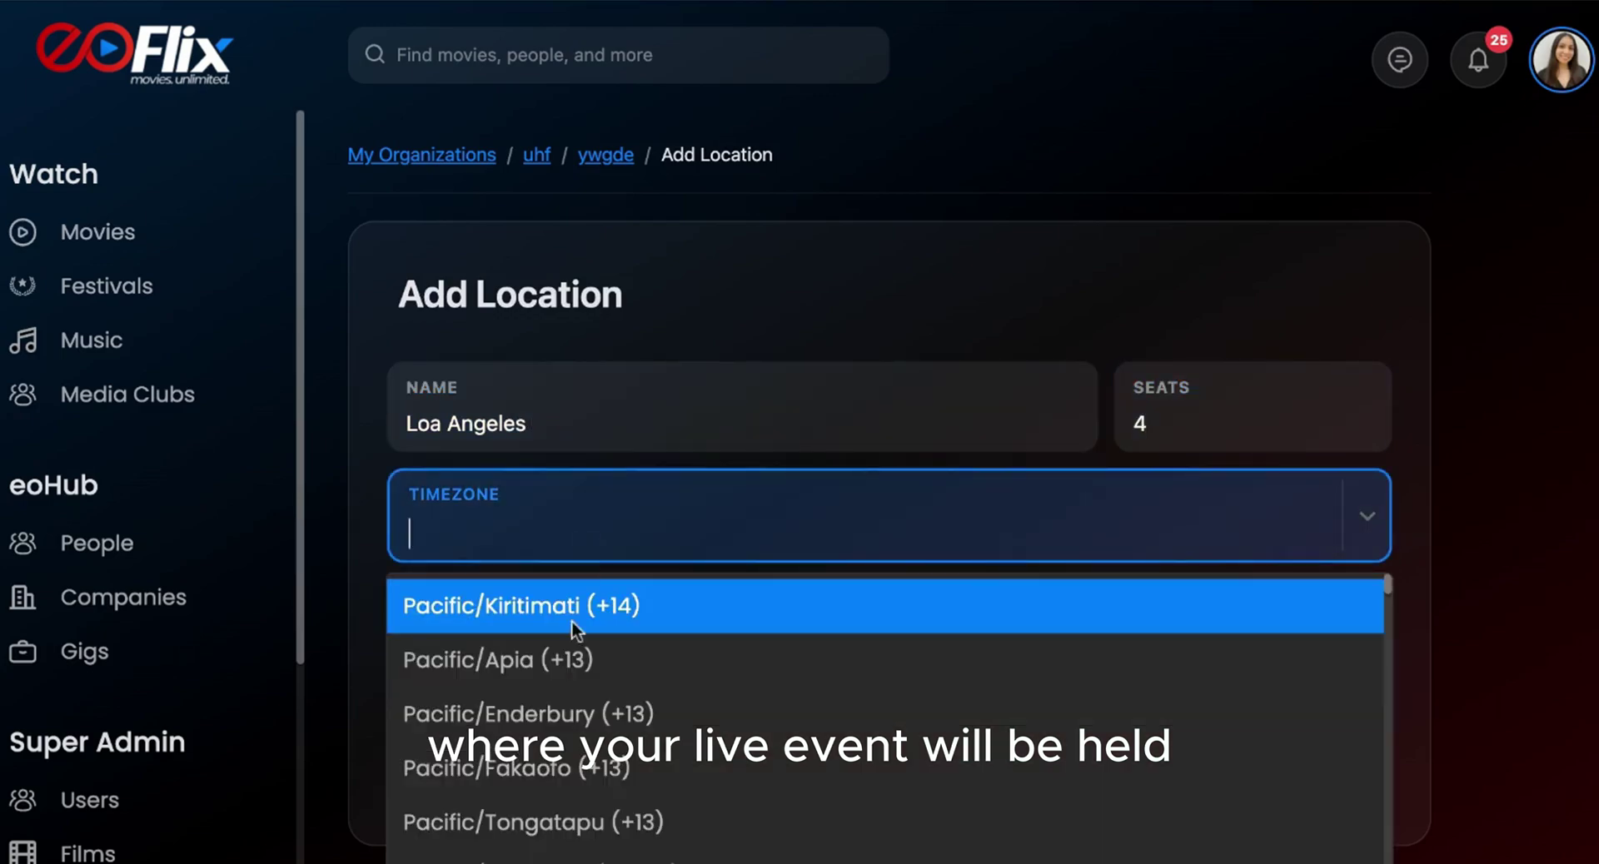
type("los")
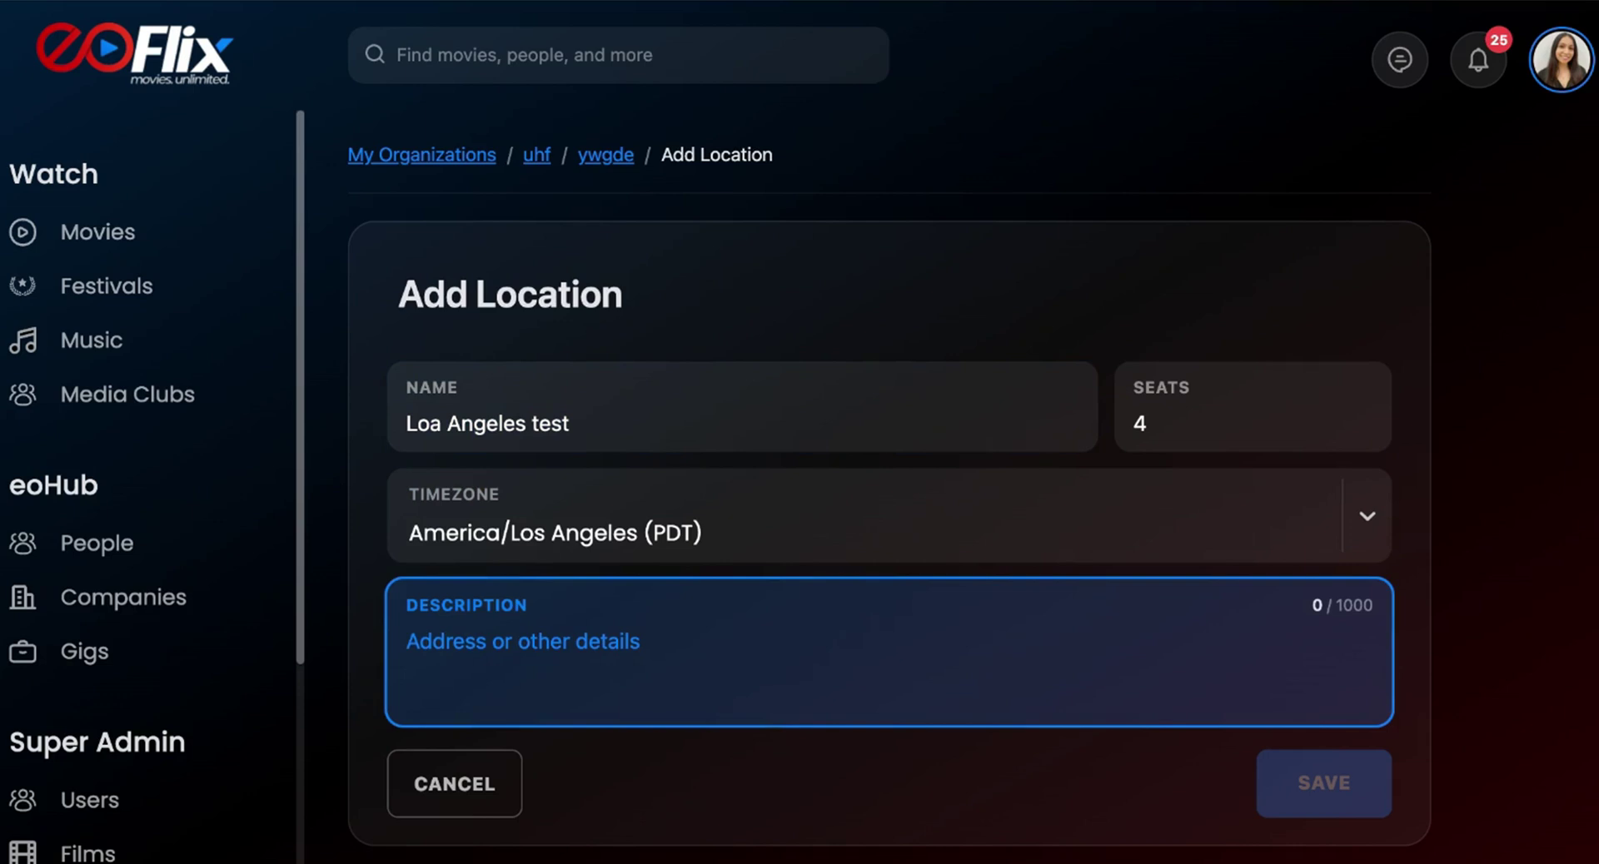
type("test")
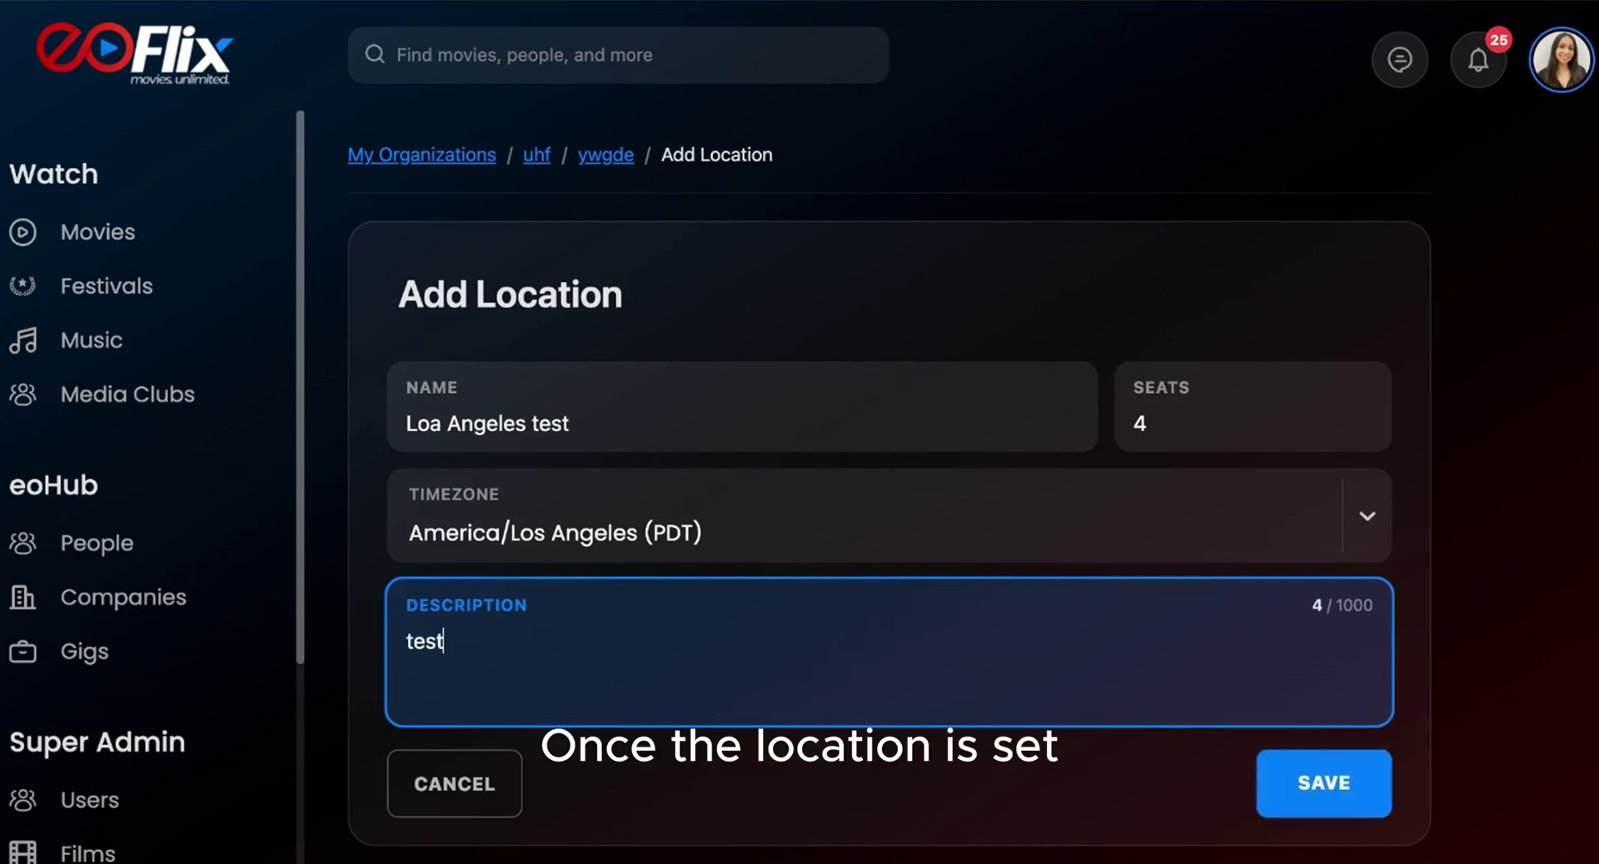
left_click(1325, 796)
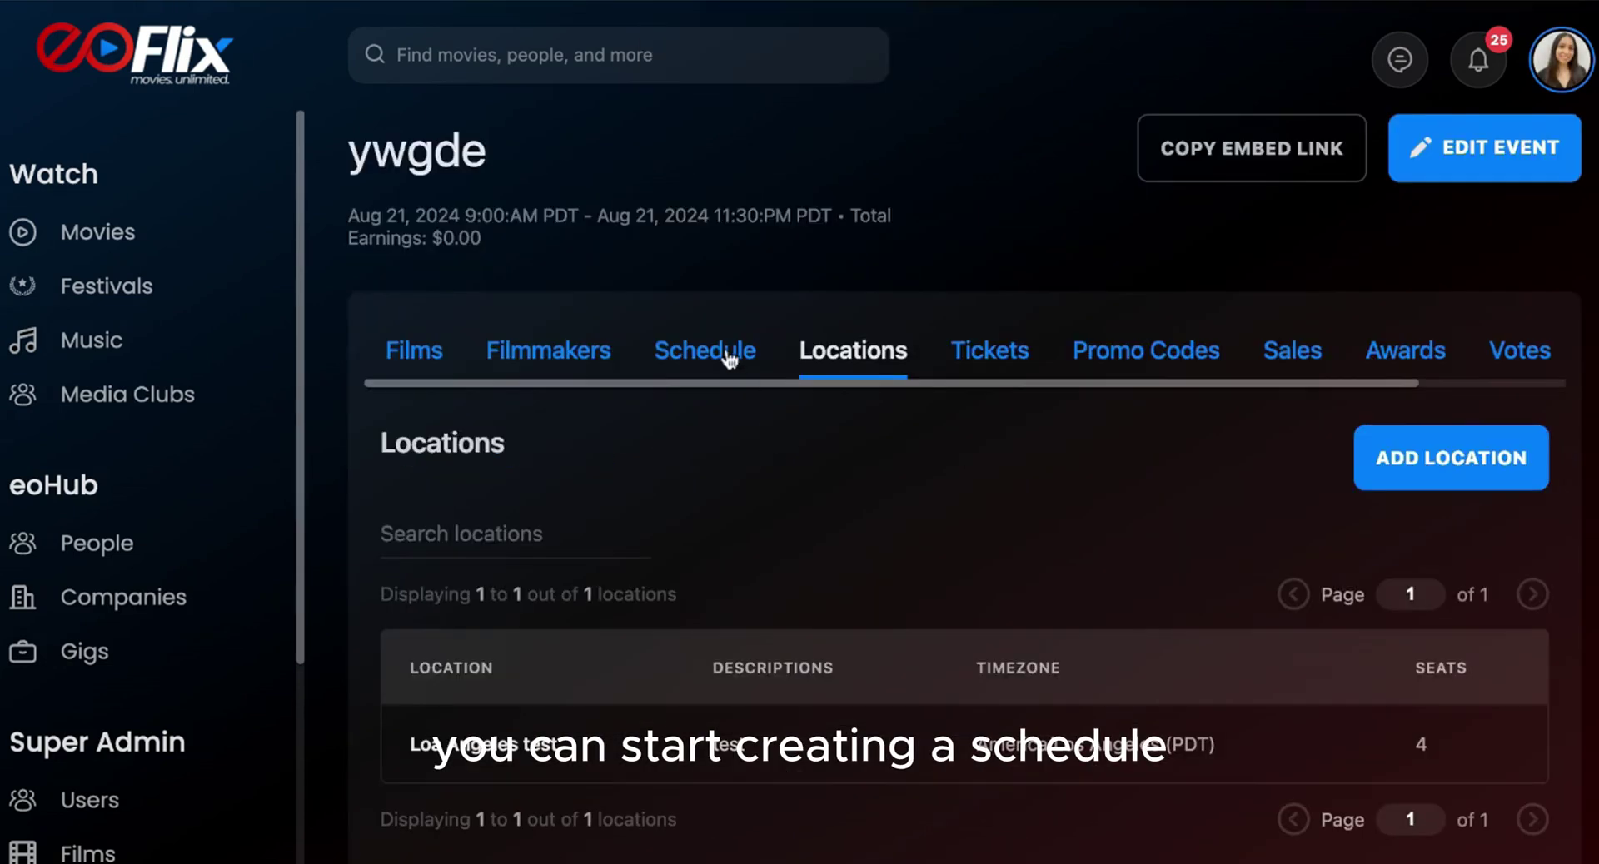
Step: Start a new block in the event's schedule, try the Live Stream block type, and set the type back to Screenings
left_click(724, 357)
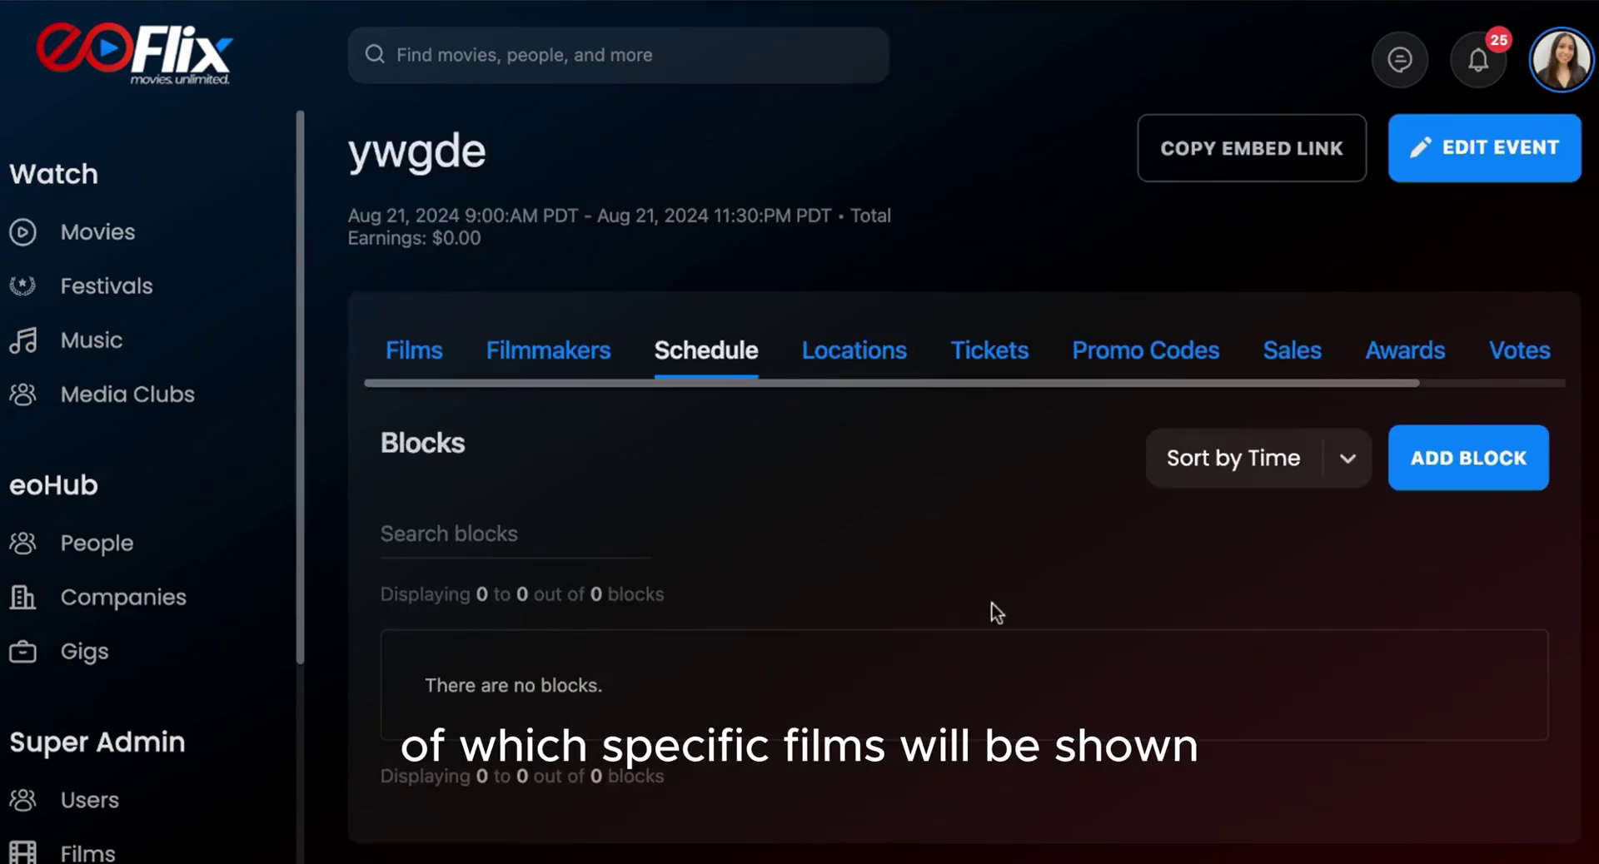
left_click(1450, 464)
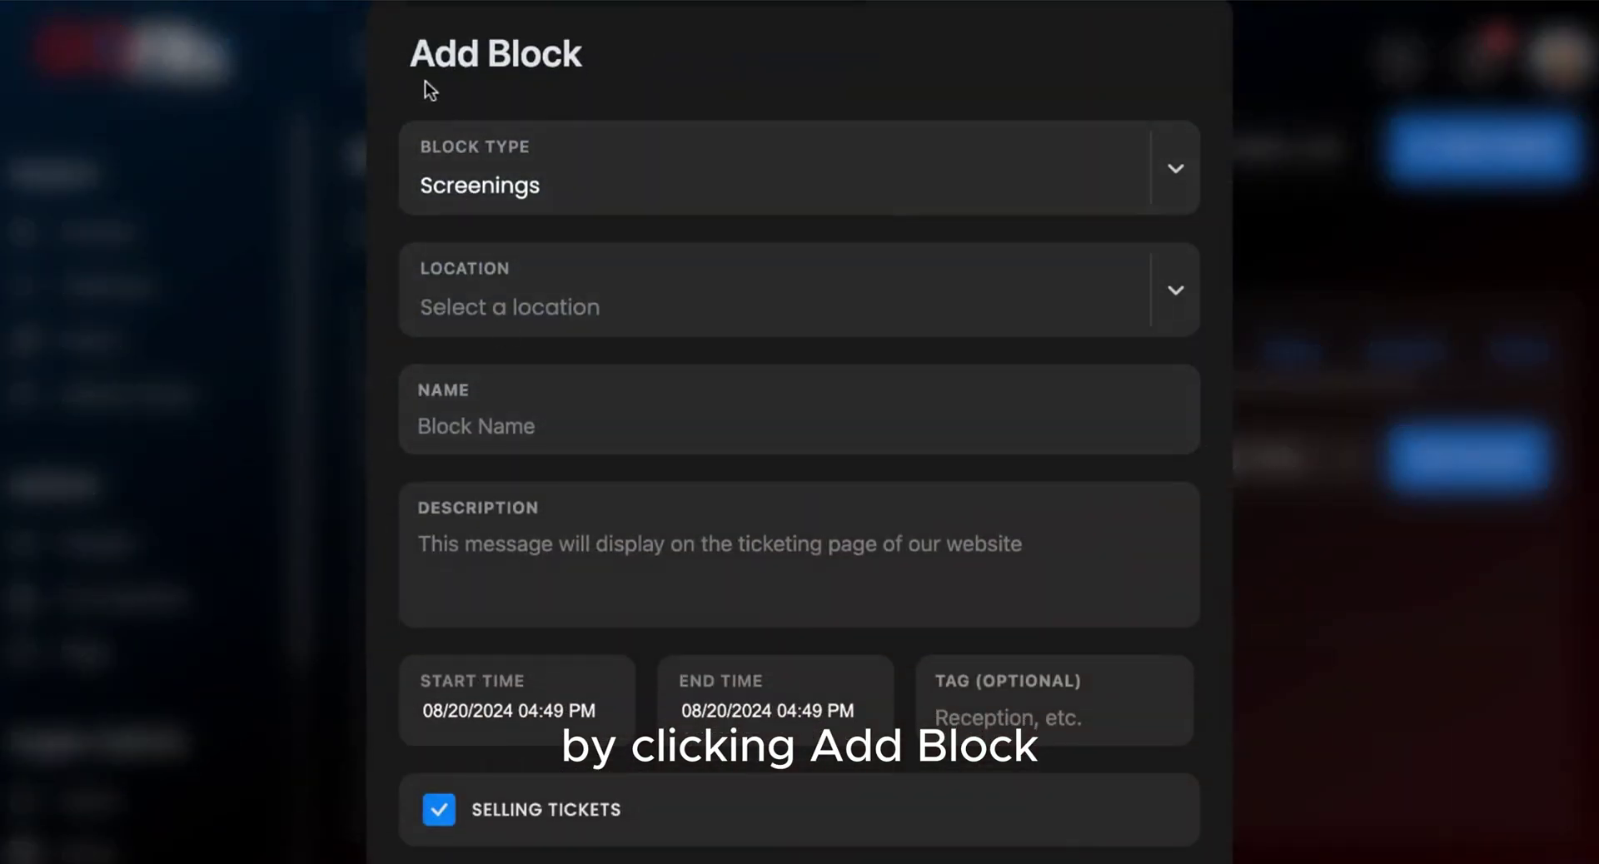
left_click(1192, 172)
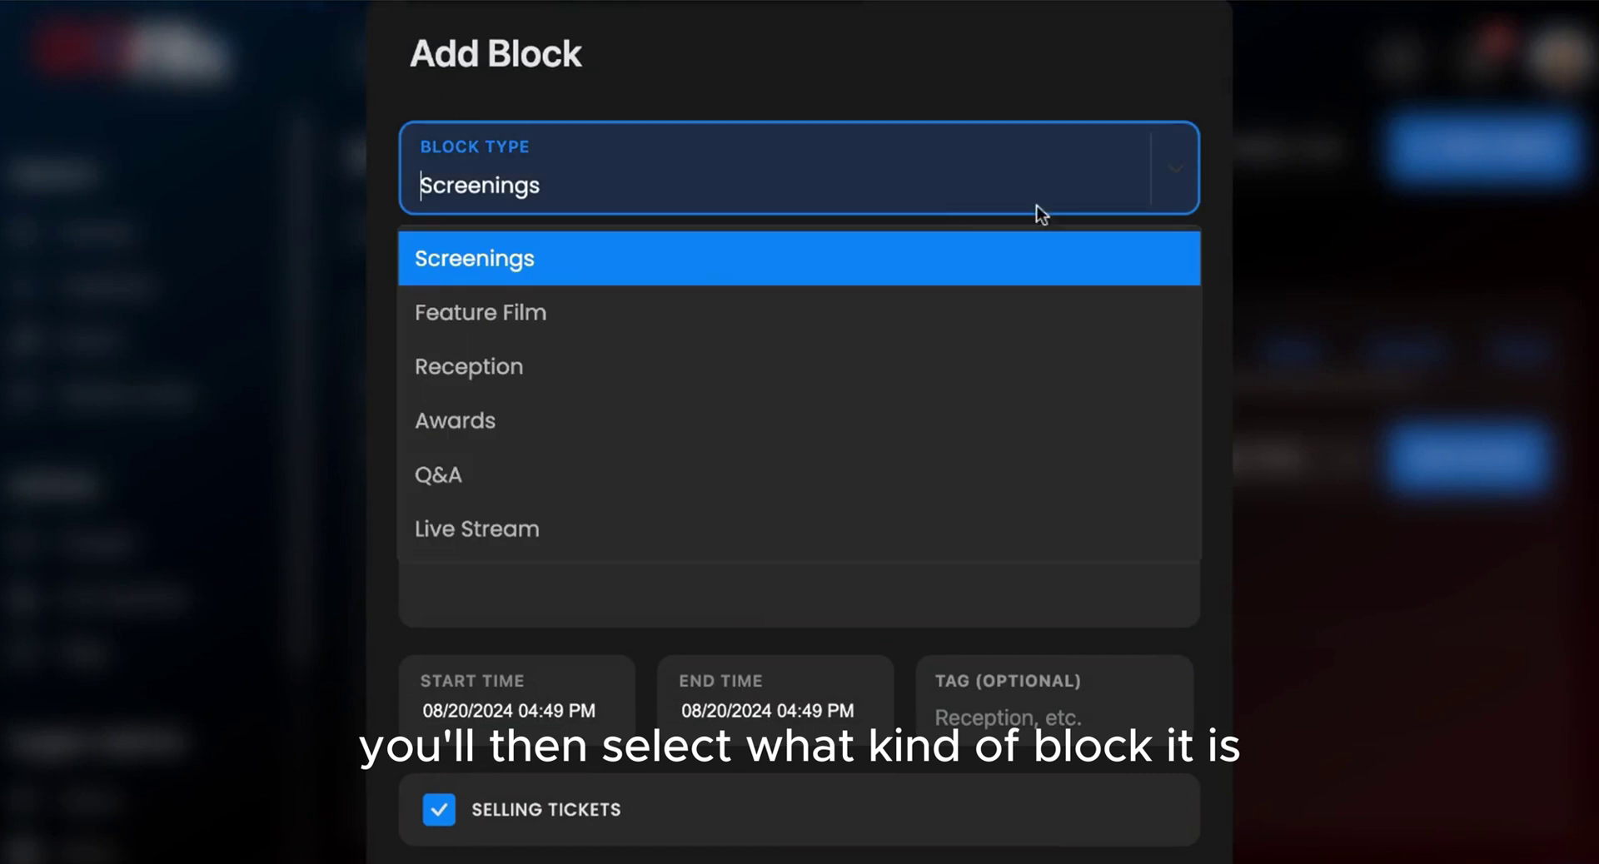
left_click(498, 525)
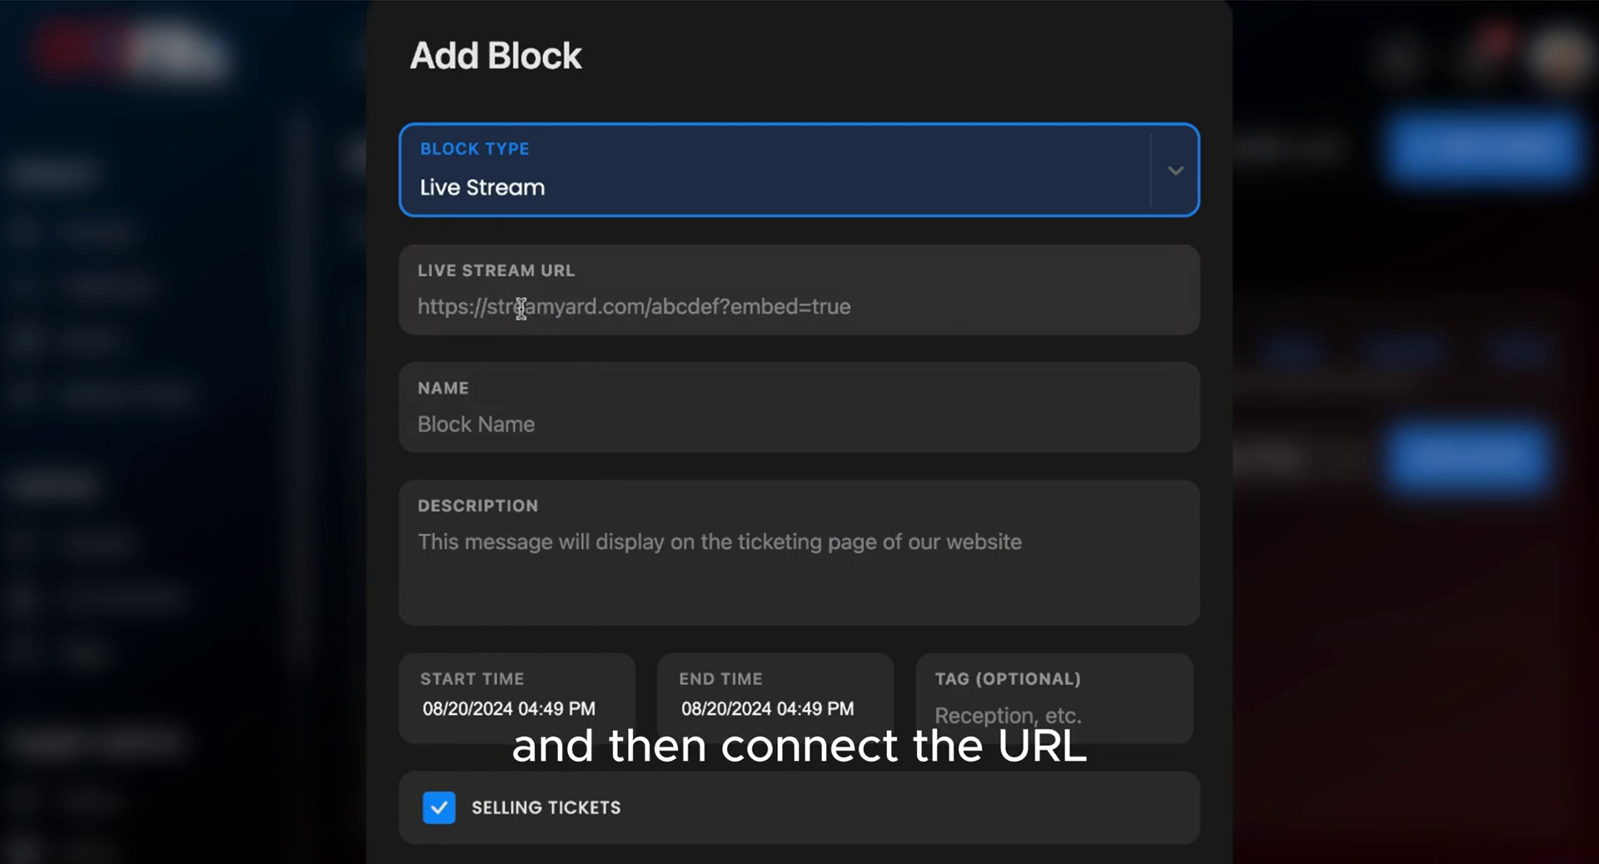
key("Down")
left_click(608, 283)
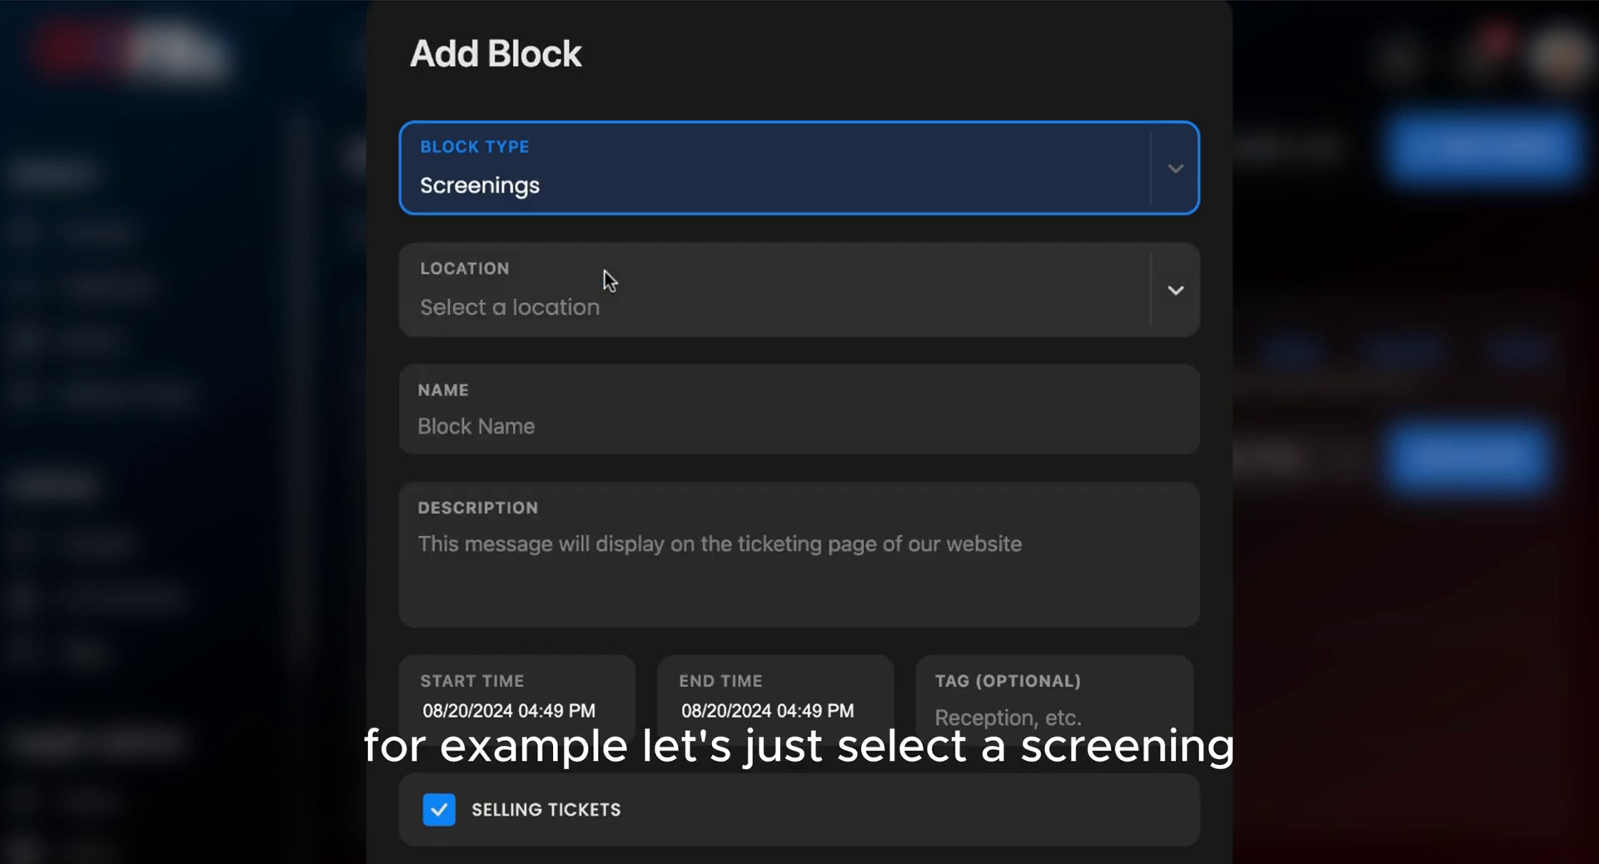
Step: Assign the block to the Loa Angeles test location and enter "test" as its name and description
left_click(525, 320)
left_click(525, 387)
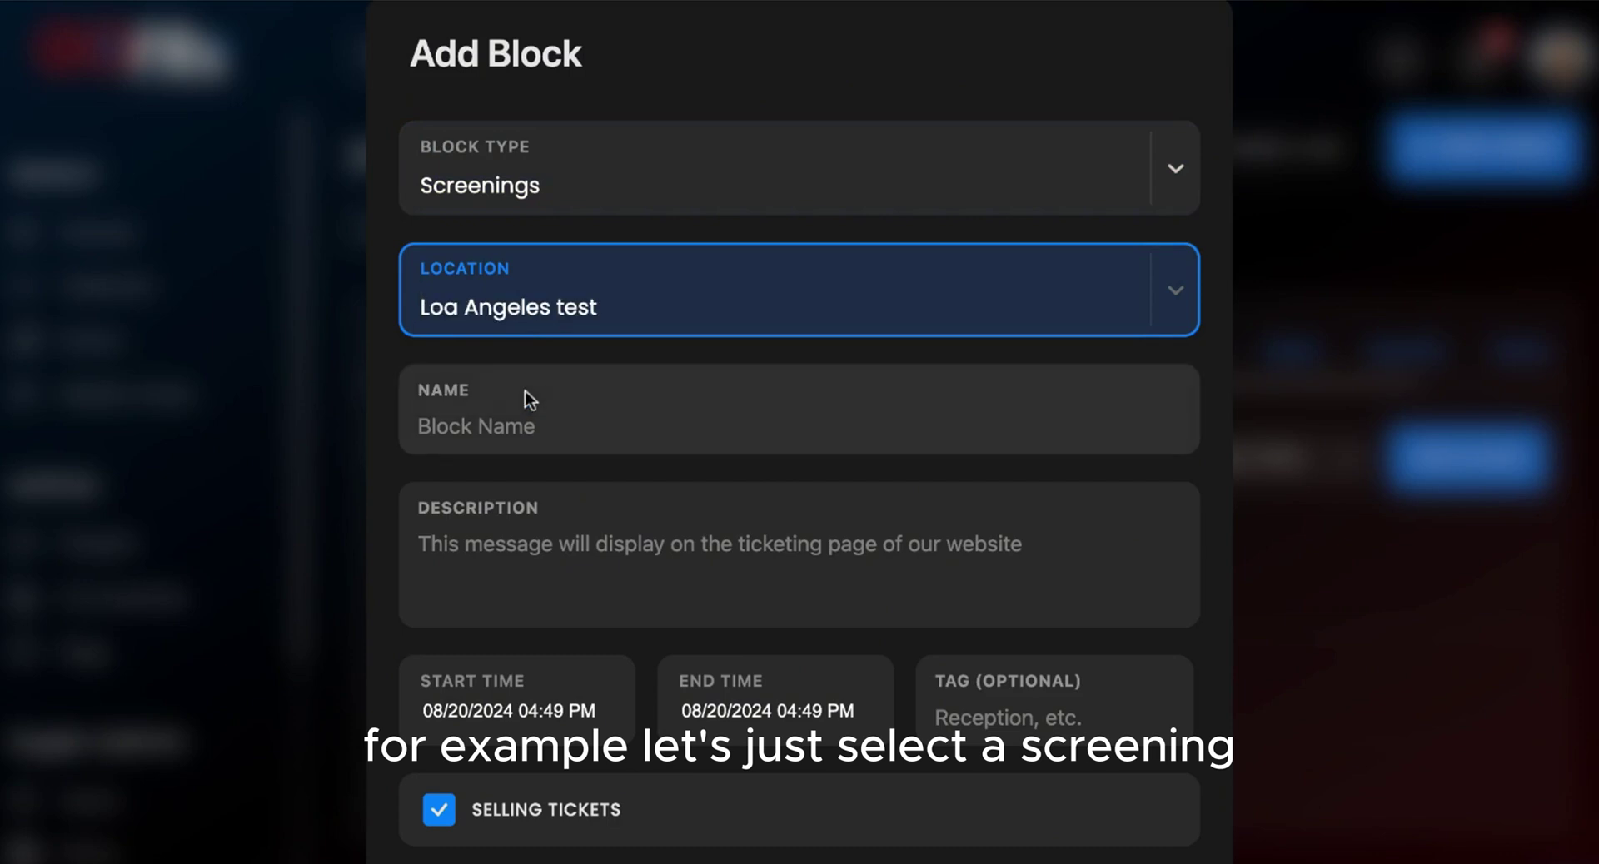
left_click(469, 432)
type("test")
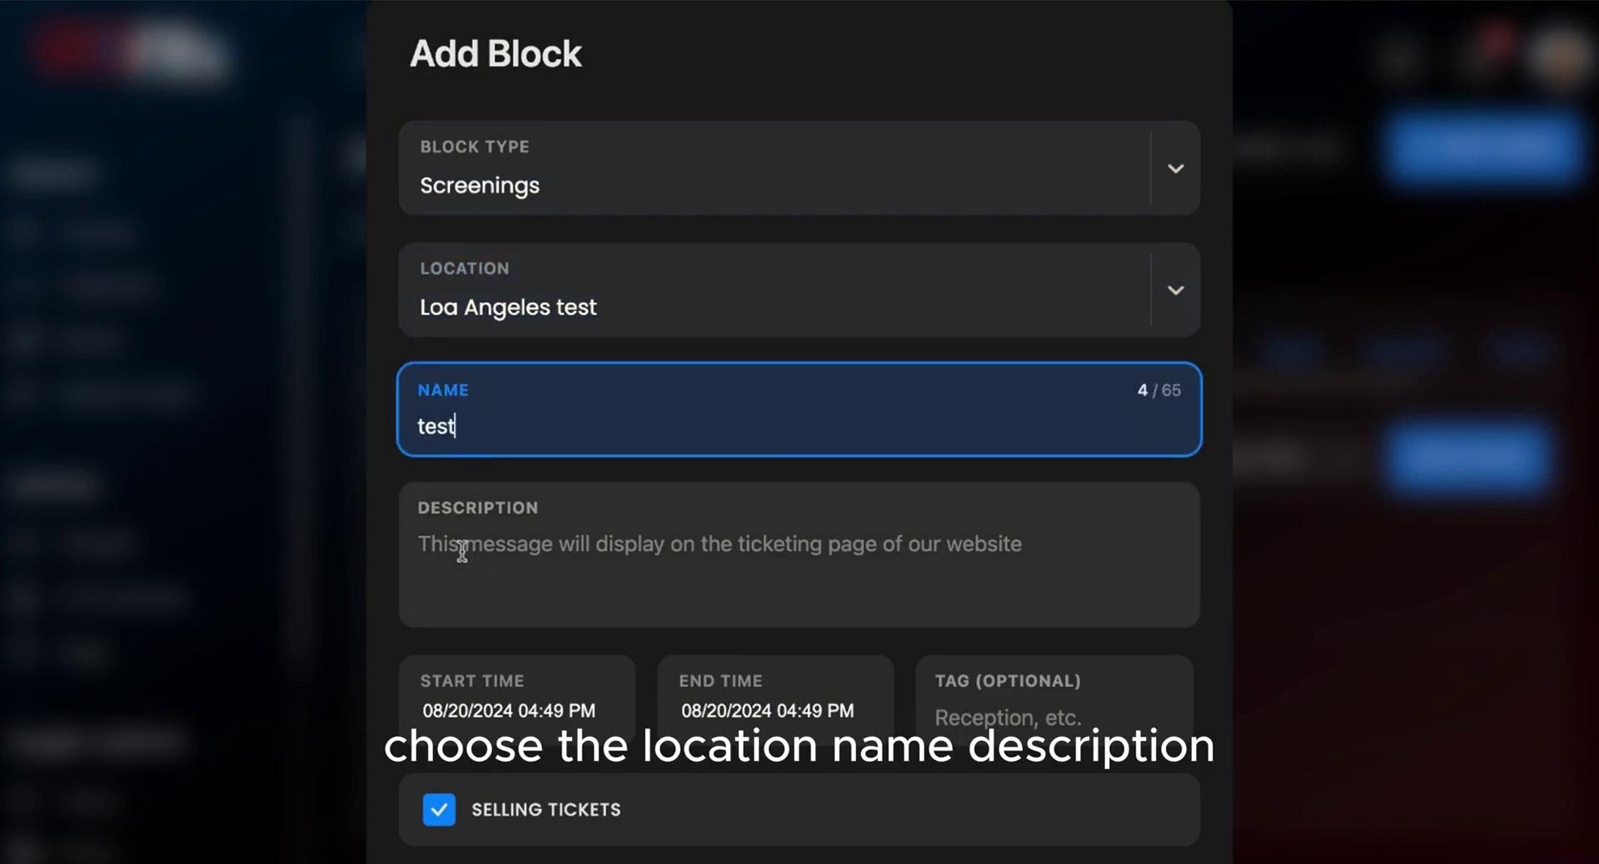
left_click(462, 552)
type("test")
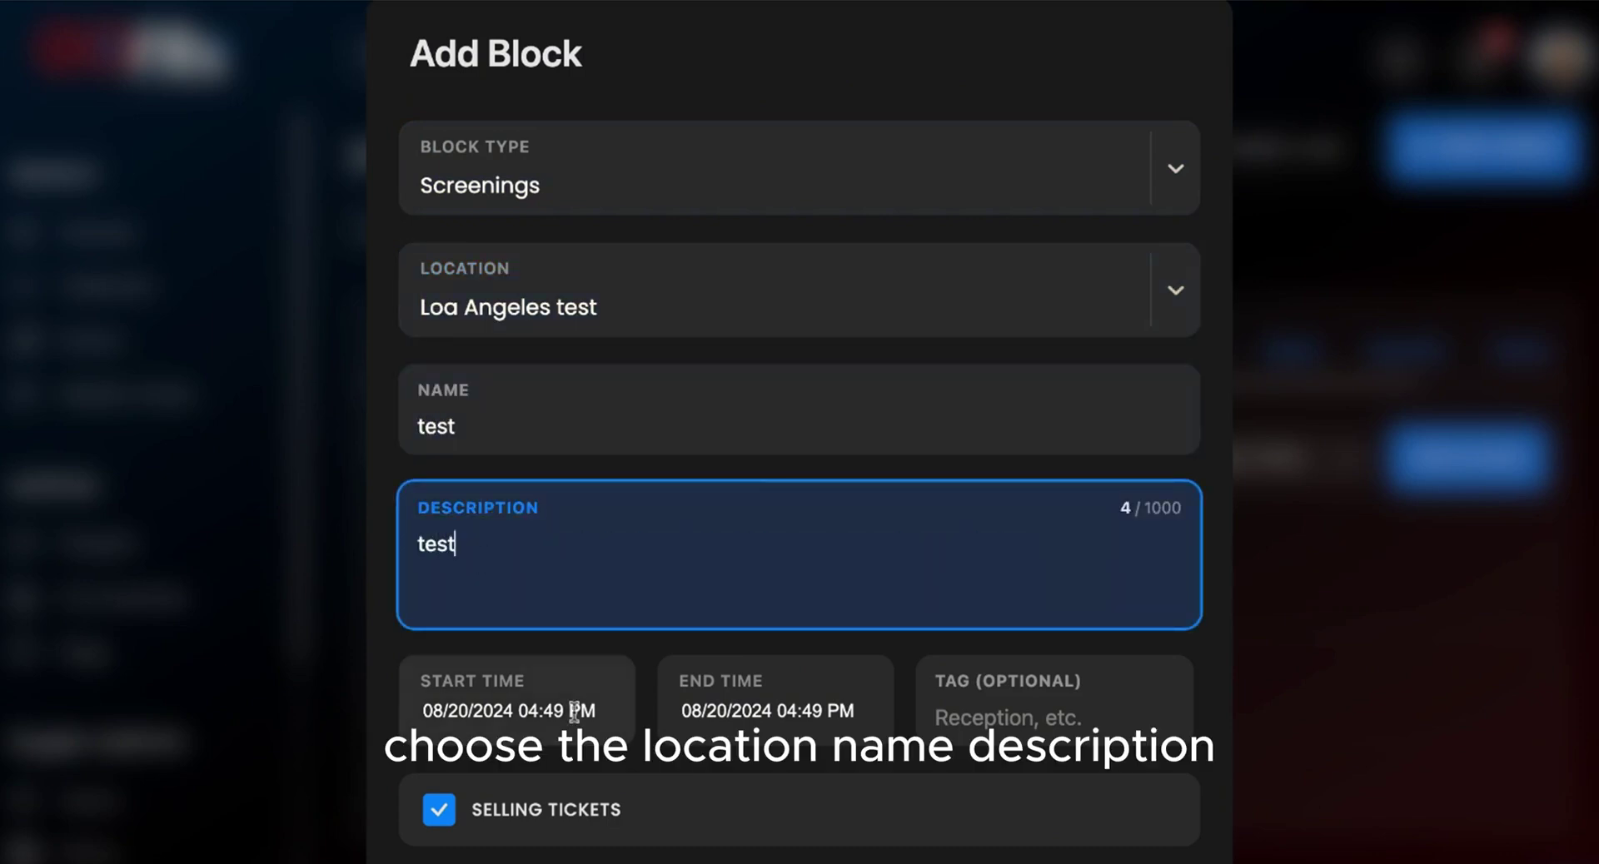
Step: Schedule the block for 08/21/2024 from 02:00 PM to 02:30 PM and save it
left_click(487, 710)
left_click(561, 497)
left_click(509, 599)
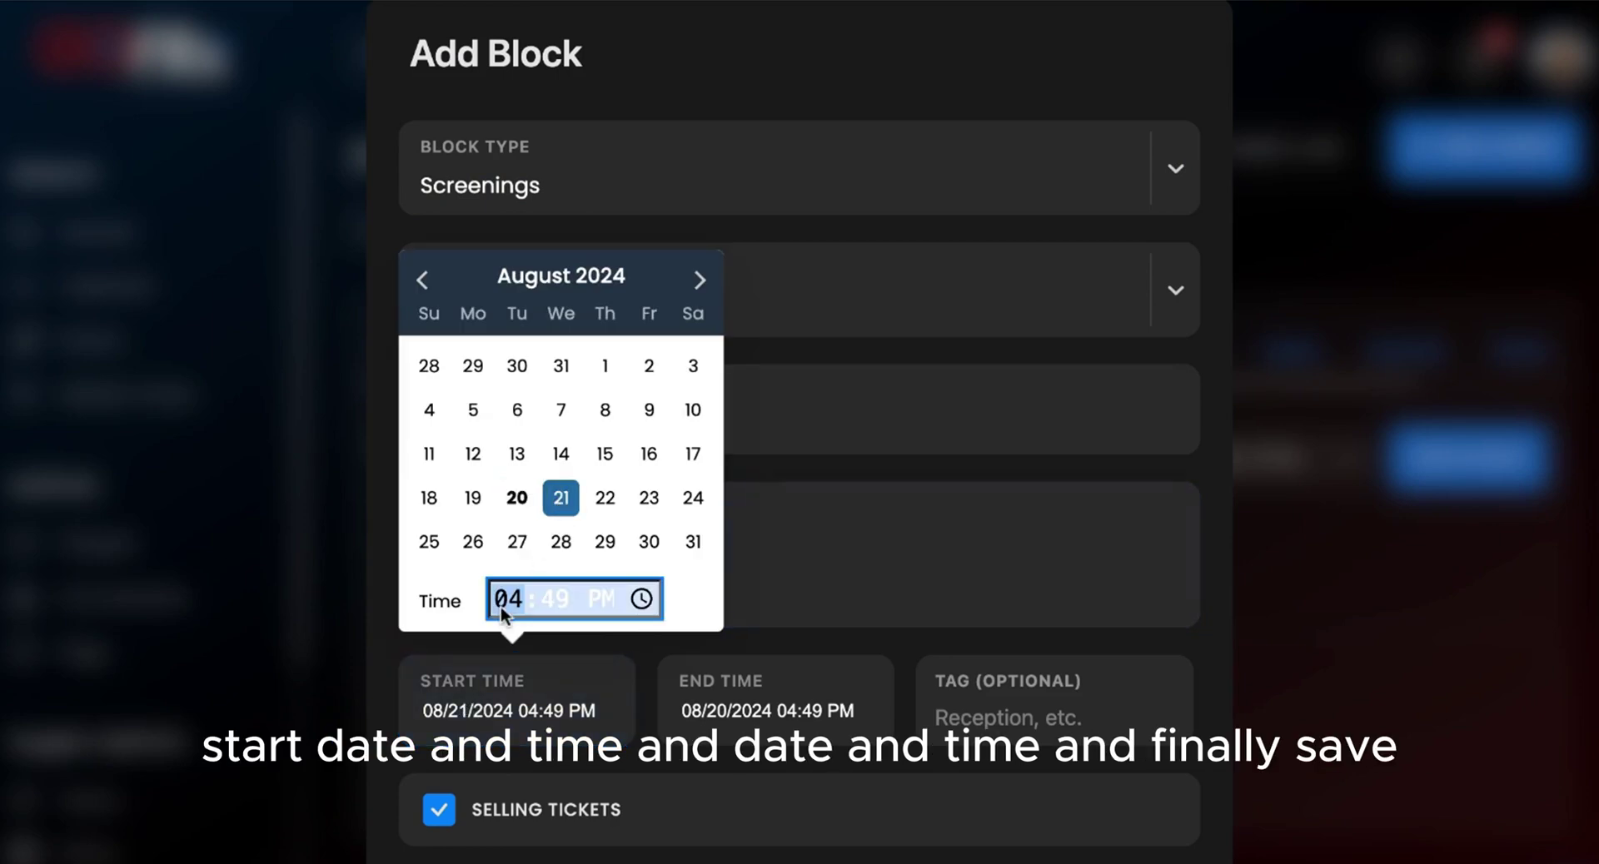
type("0200")
left_click(766, 711)
left_click(820, 498)
left_click(753, 599)
type("0230")
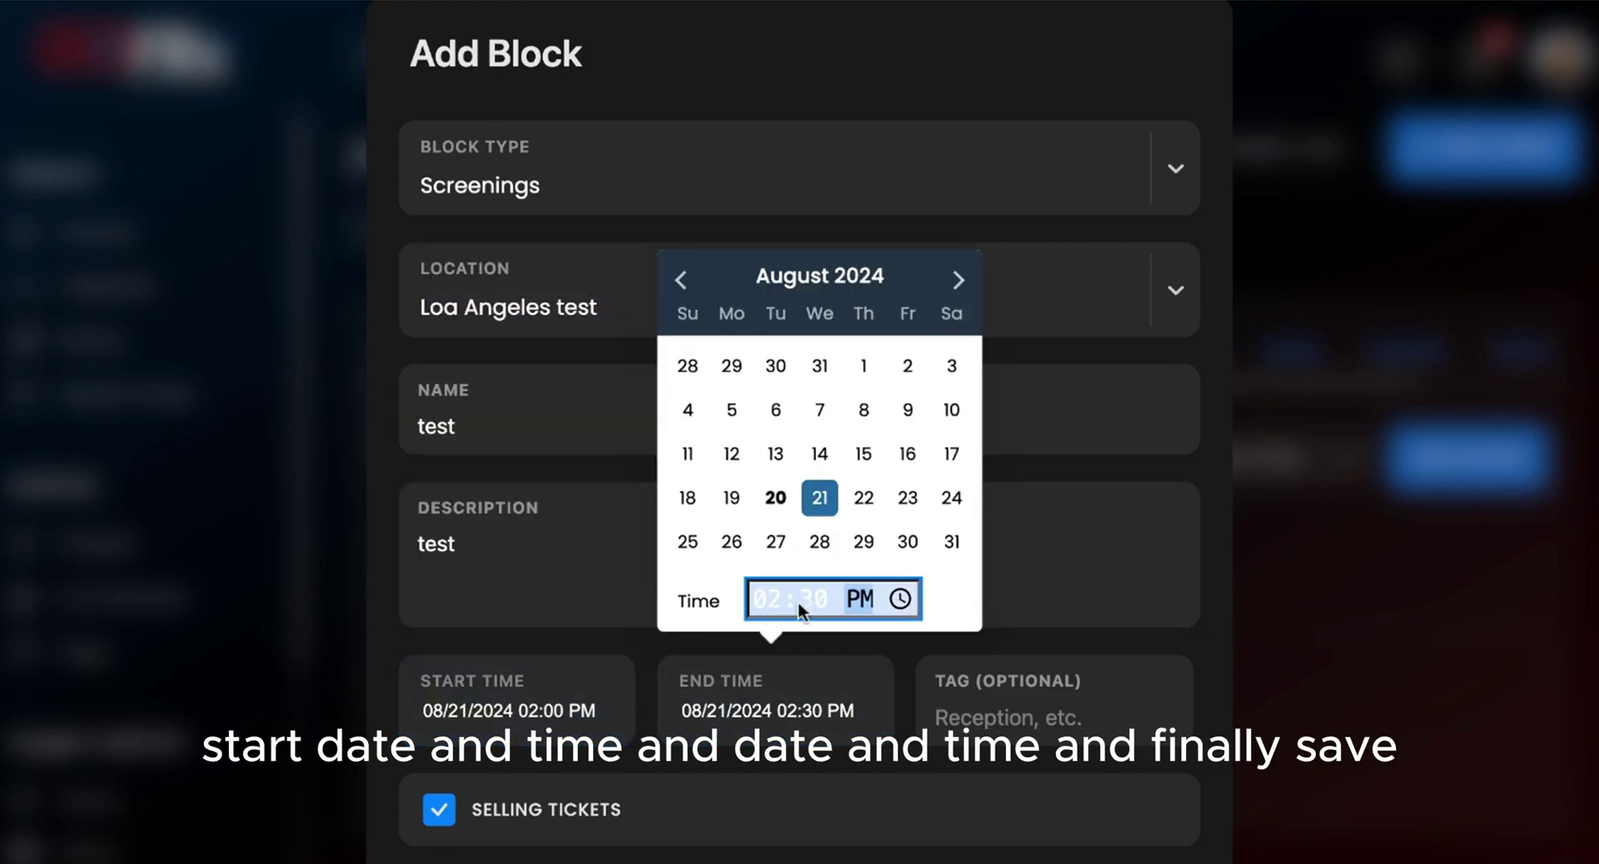
key("Return")
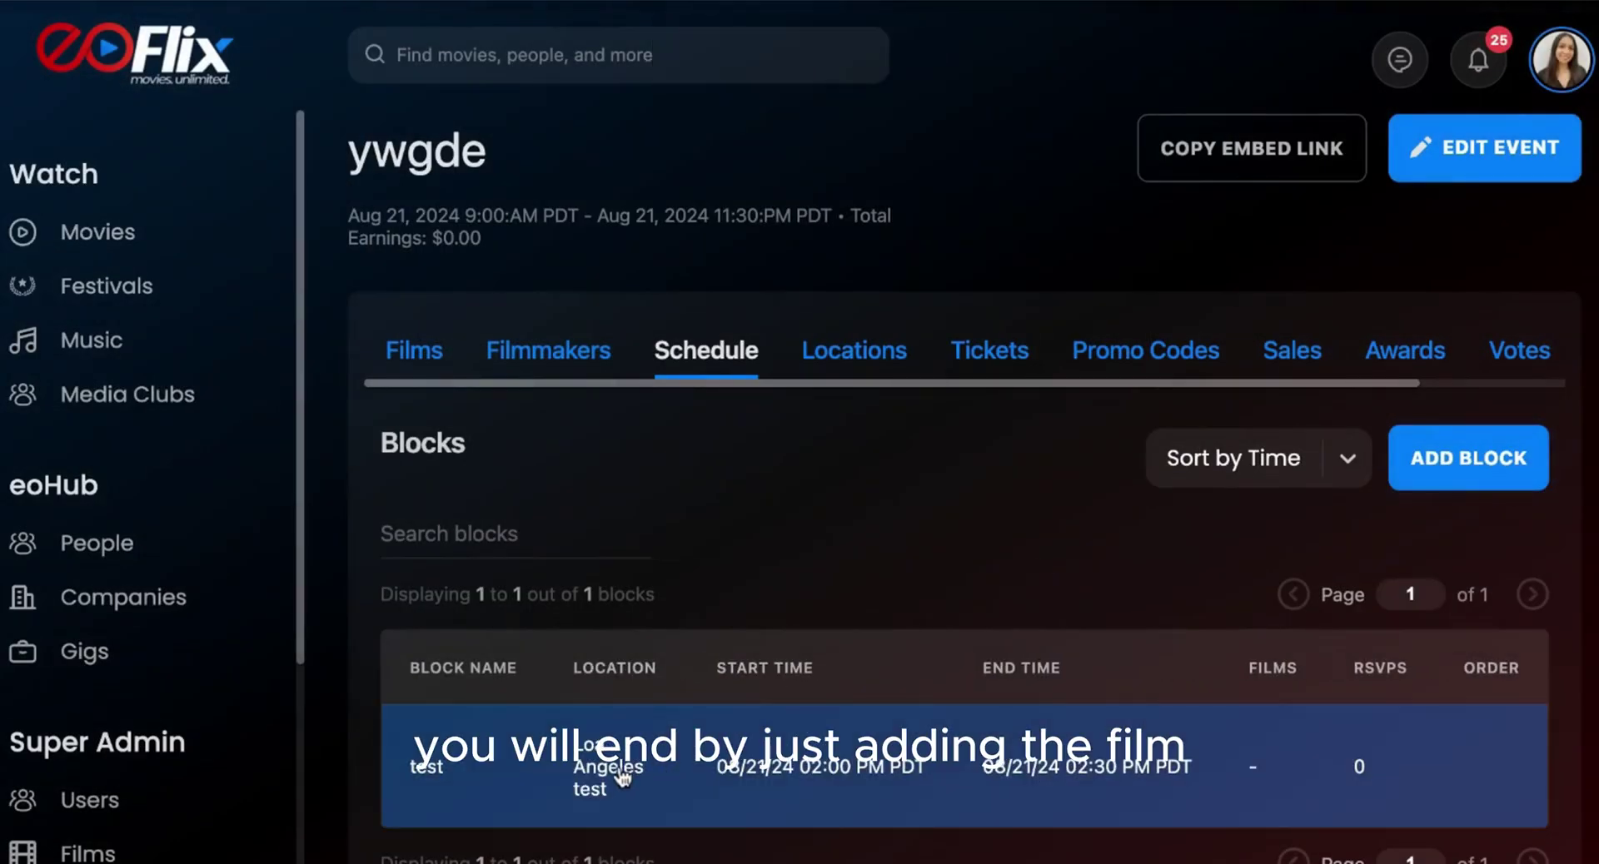
Step: Open the test block and examine its voting section with the QR code
left_click(635, 776)
left_click(639, 466)
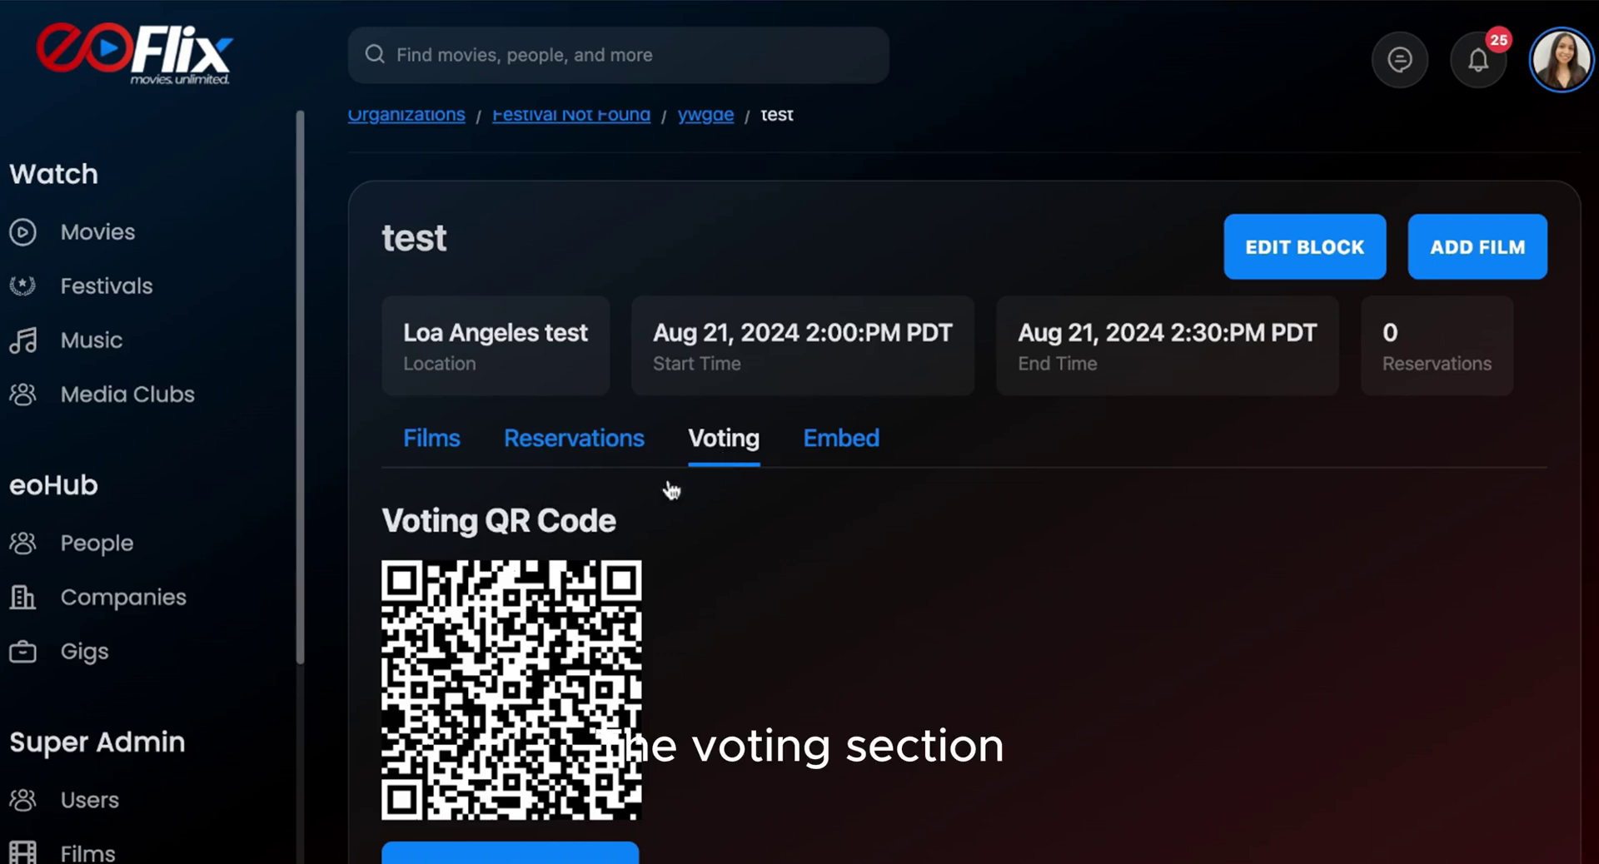
scroll(718, 640, "down", 1)
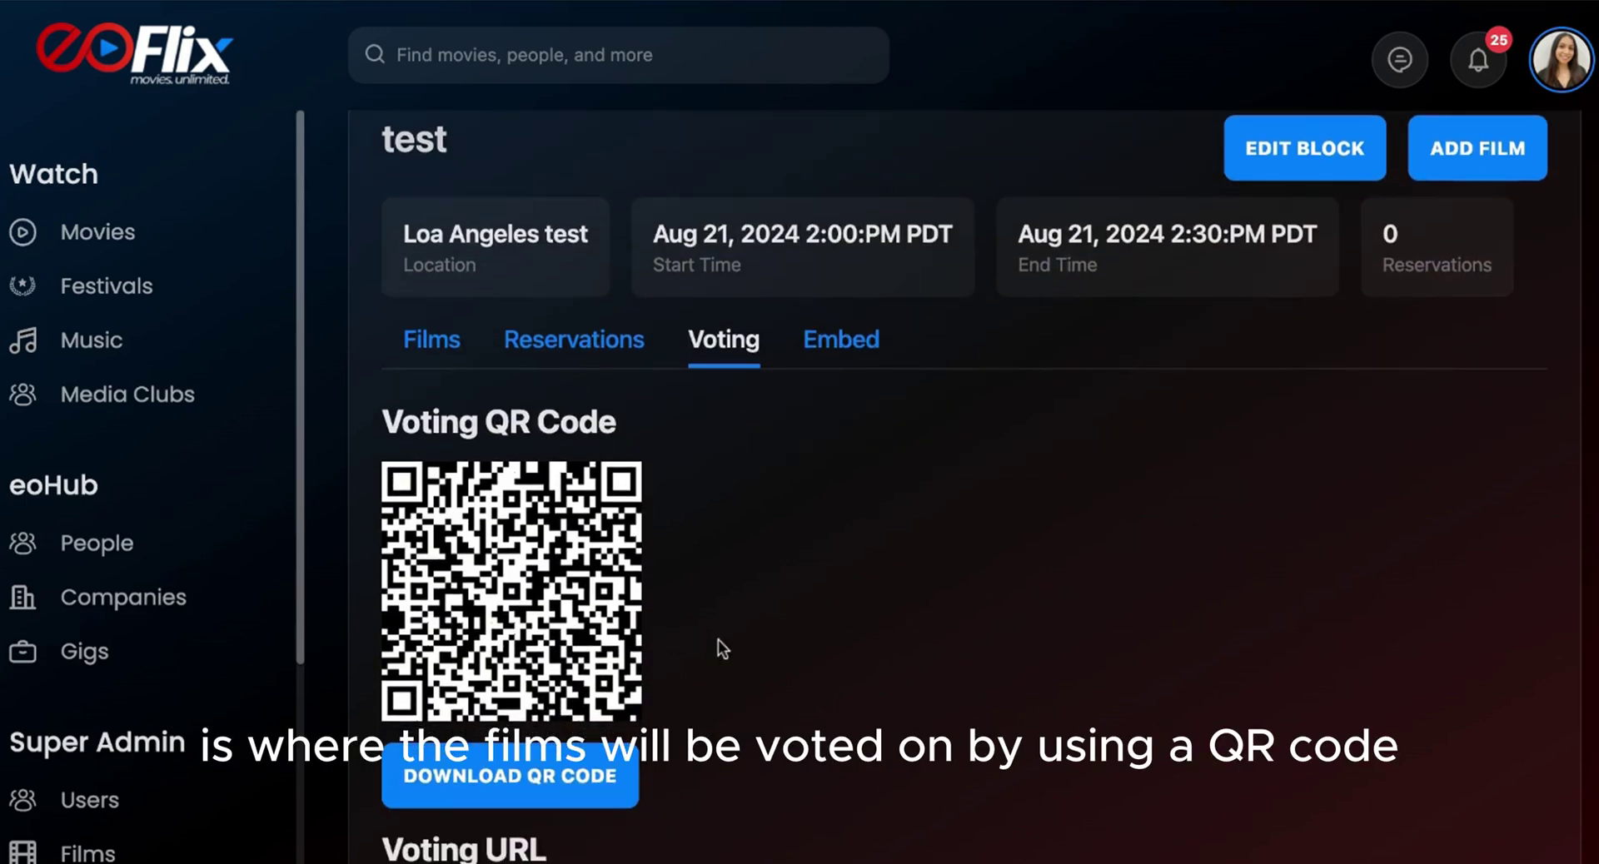
Step: Examine the test block's voting QR code and voting URL, and return to the ywgde event
scroll(718, 640, "down", 2)
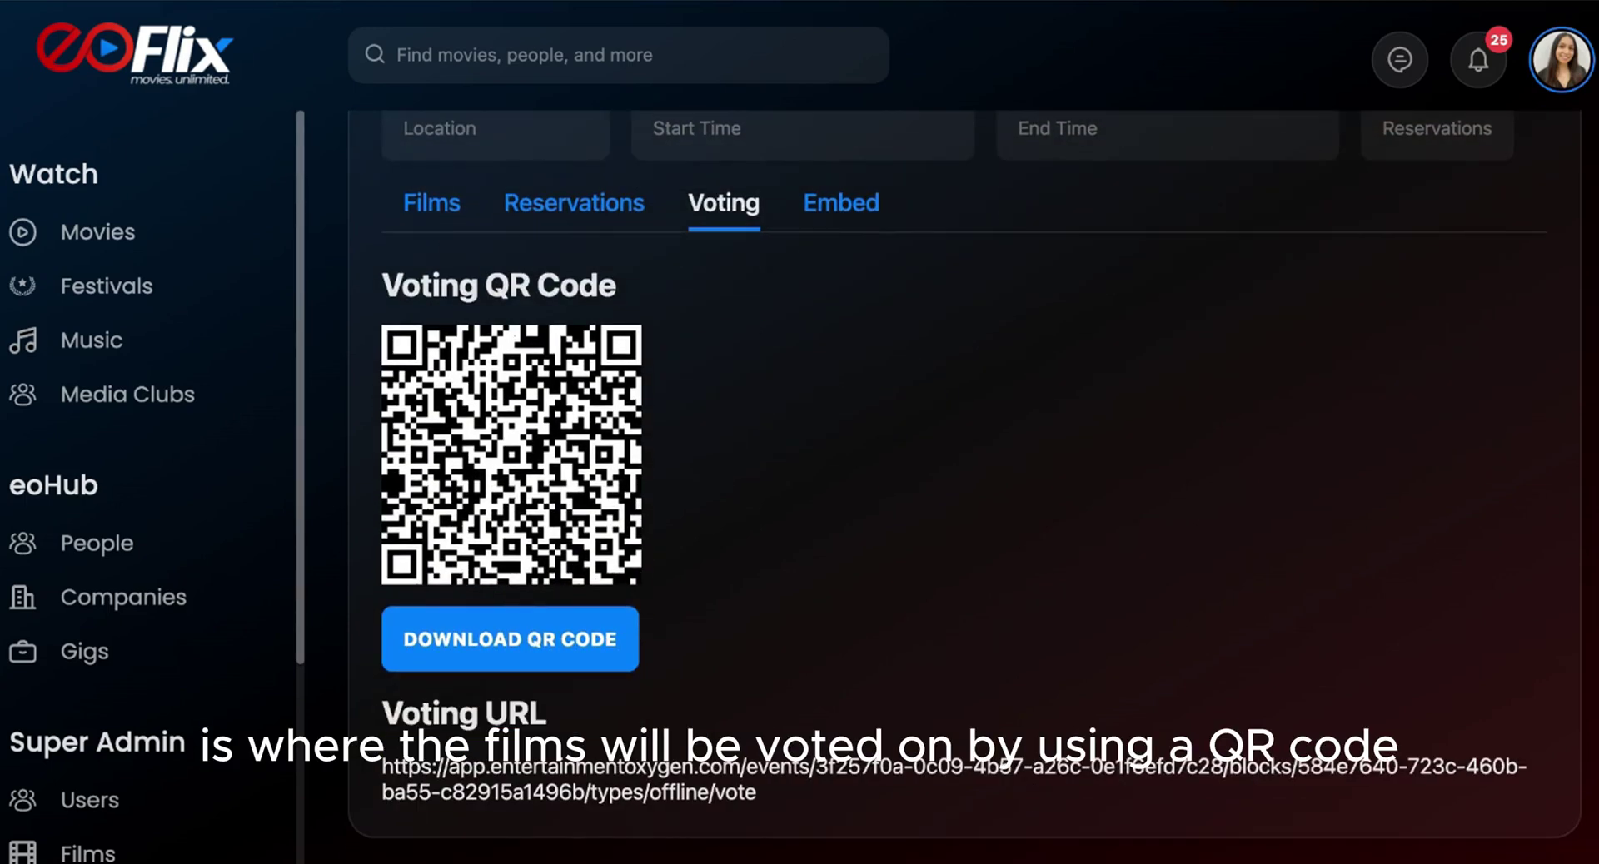
scroll(422, 332, "up", 1)
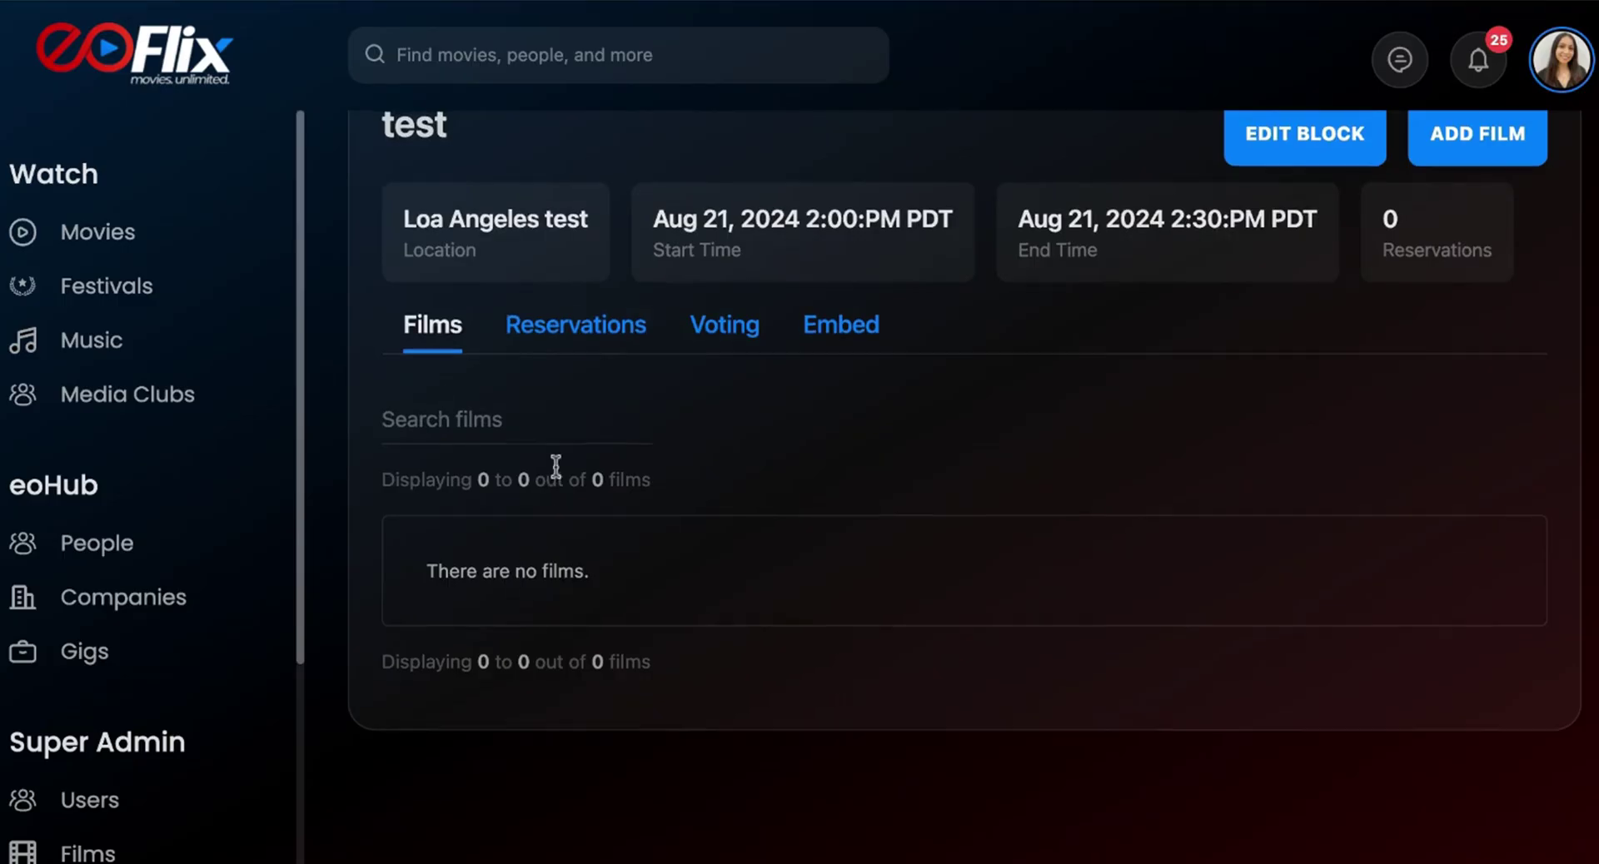
scroll(553, 464, "up", 2)
left_click(714, 161)
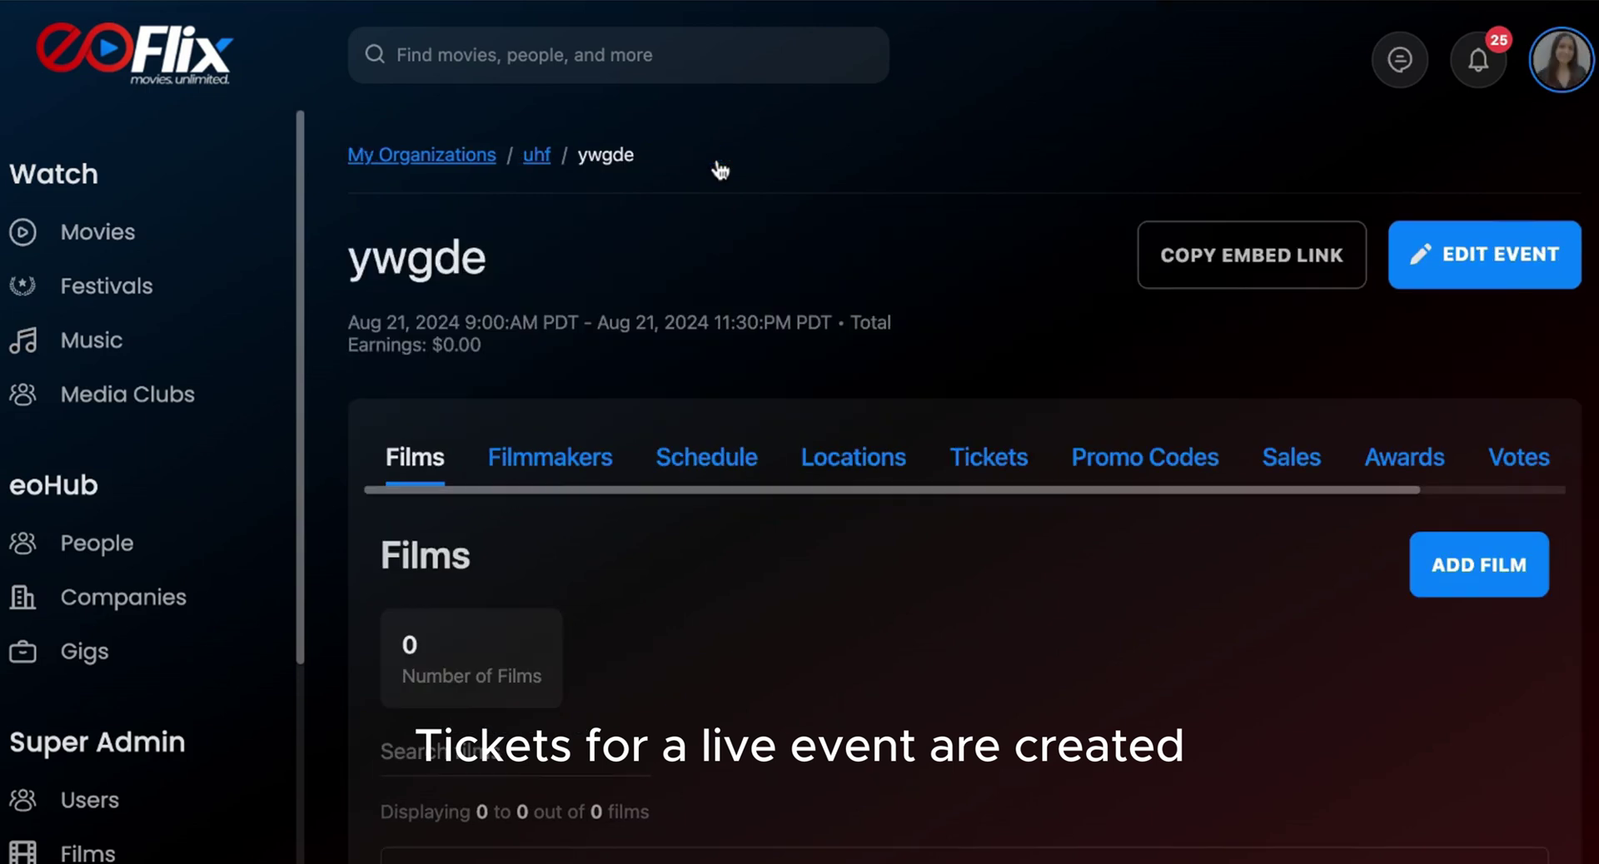
Step: Start a new ticket type in the ywgde event's tickets and name it "test"
left_click(989, 463)
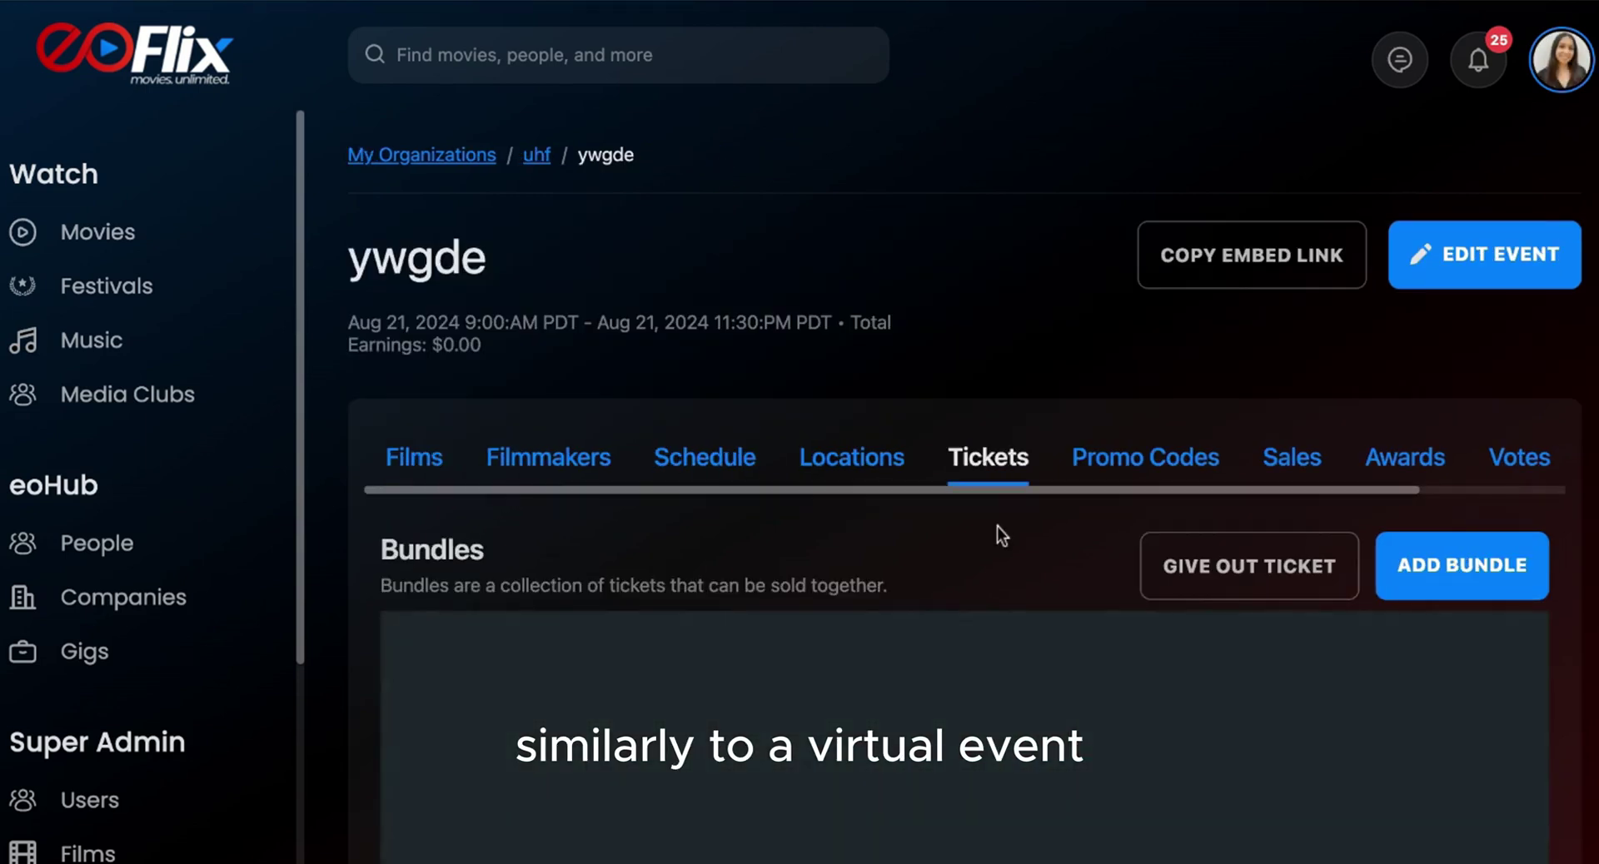
scroll(997, 526, "down", 2)
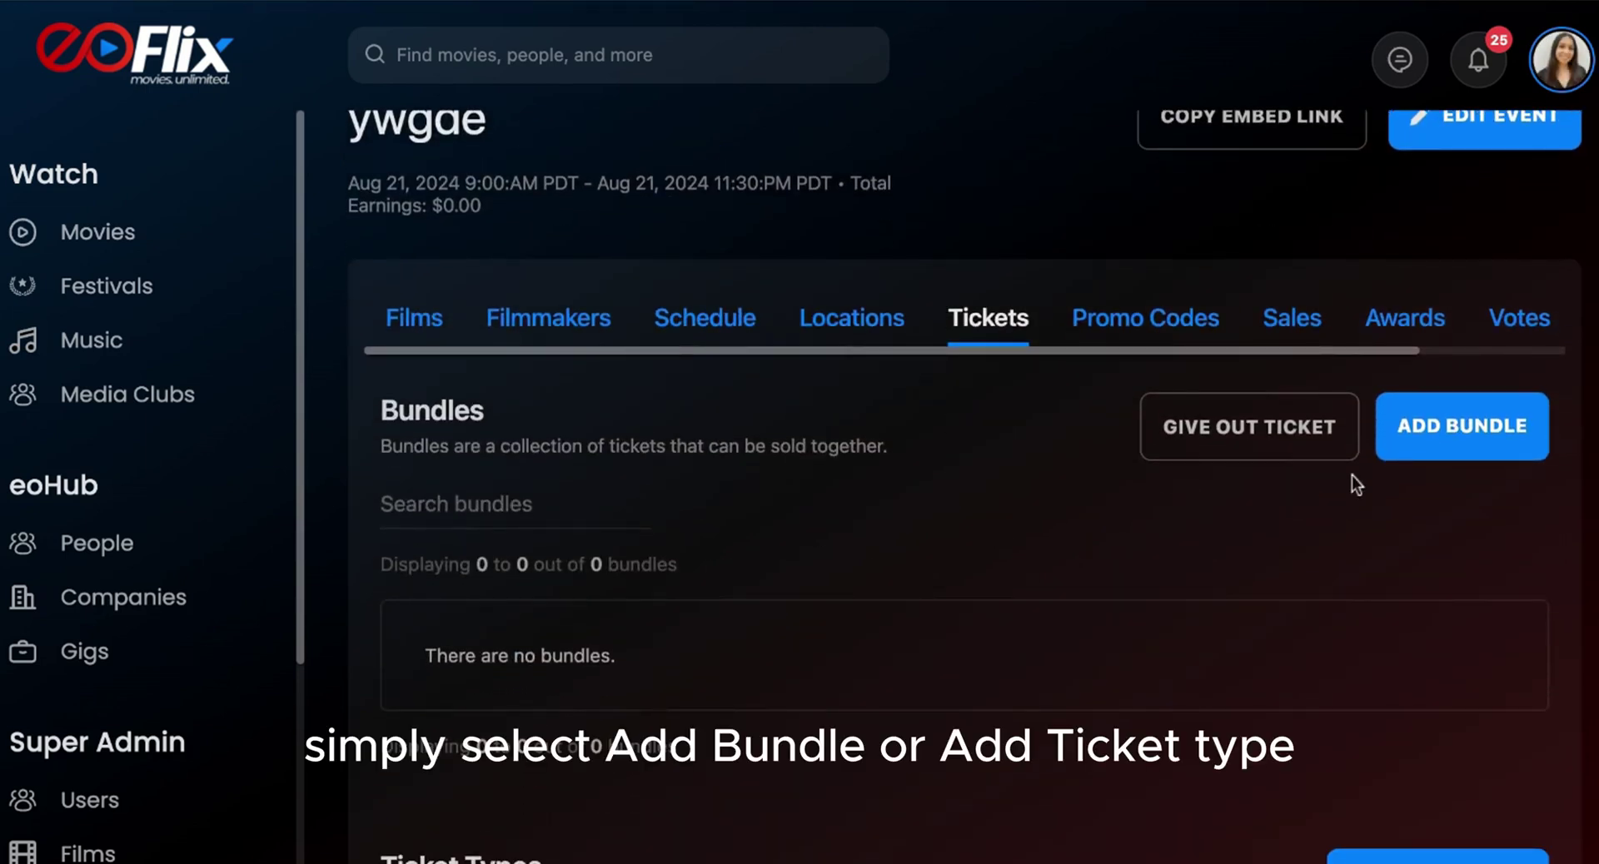
scroll(1331, 578, "down", 2)
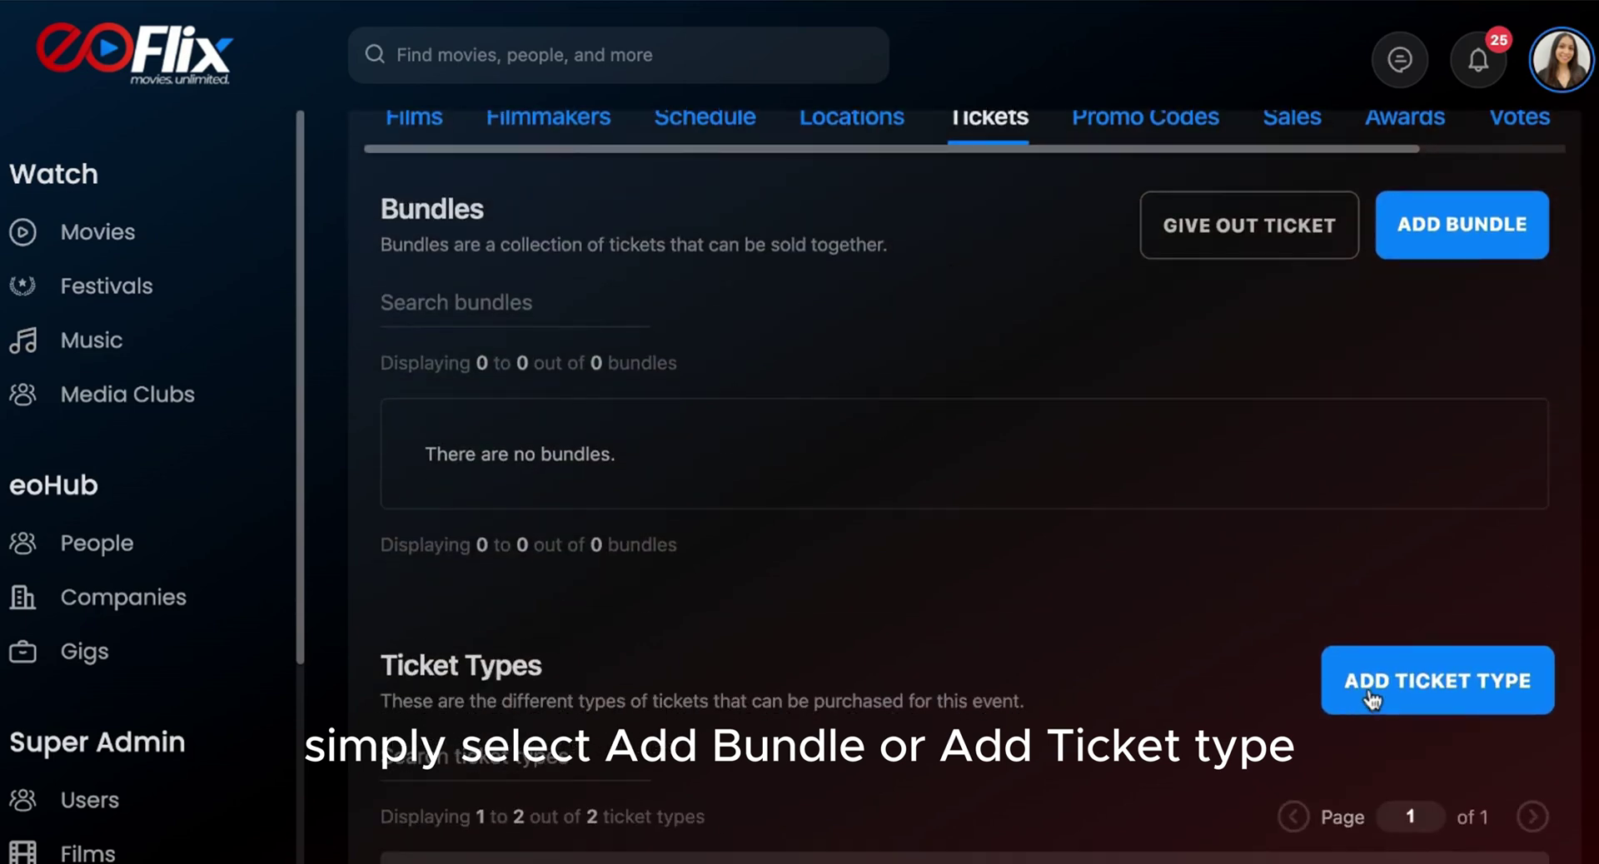
scroll(1392, 657, "down", 2)
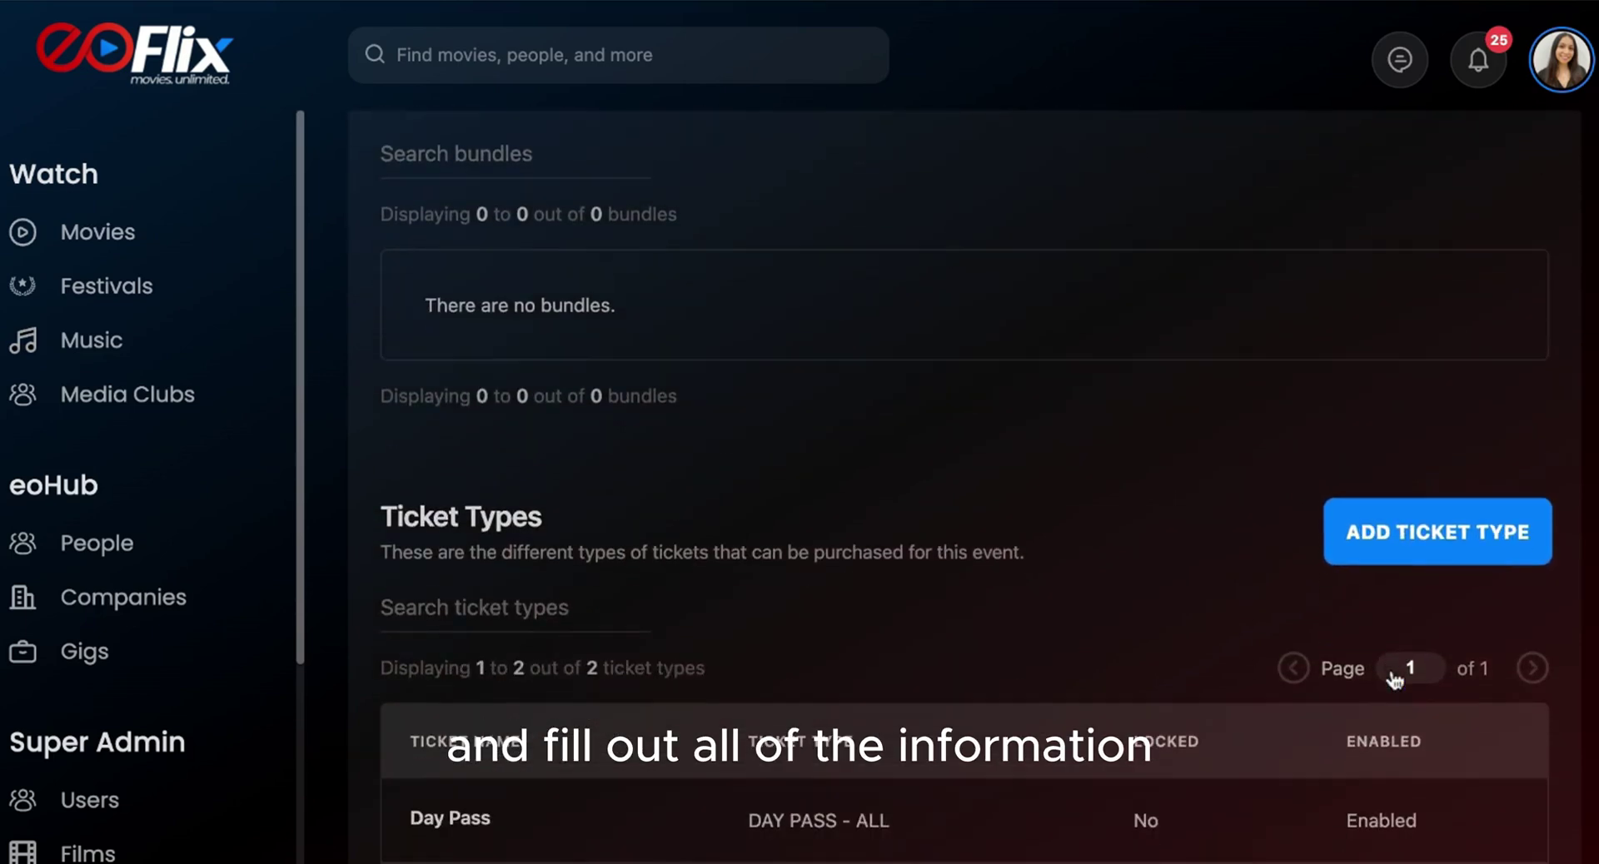
left_click(1441, 546)
scroll(958, 505, "down", 3)
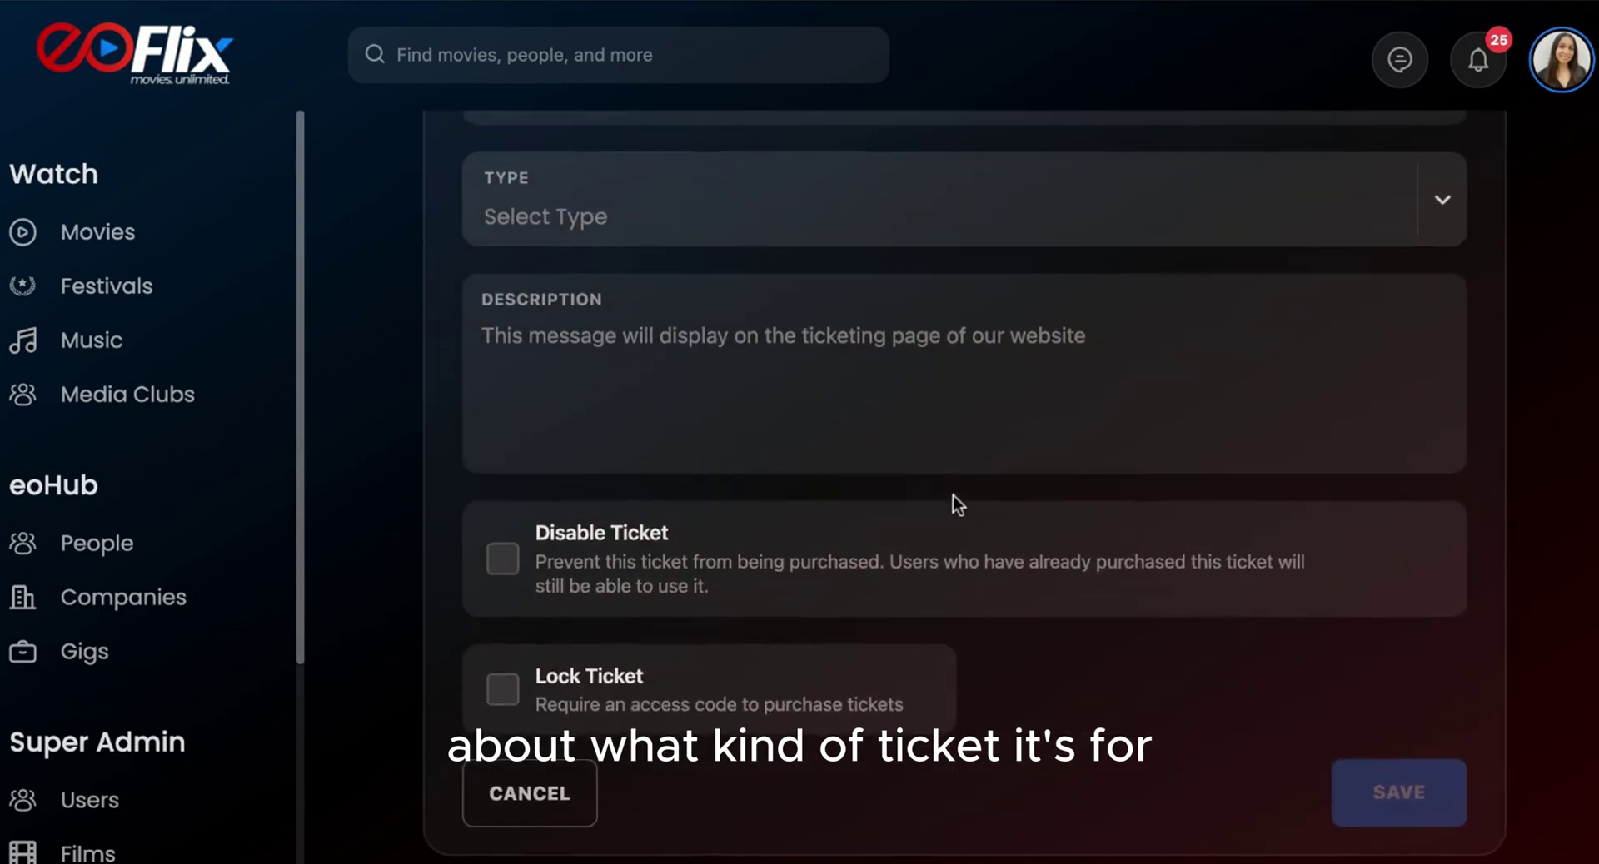
type("test")
key("Tab")
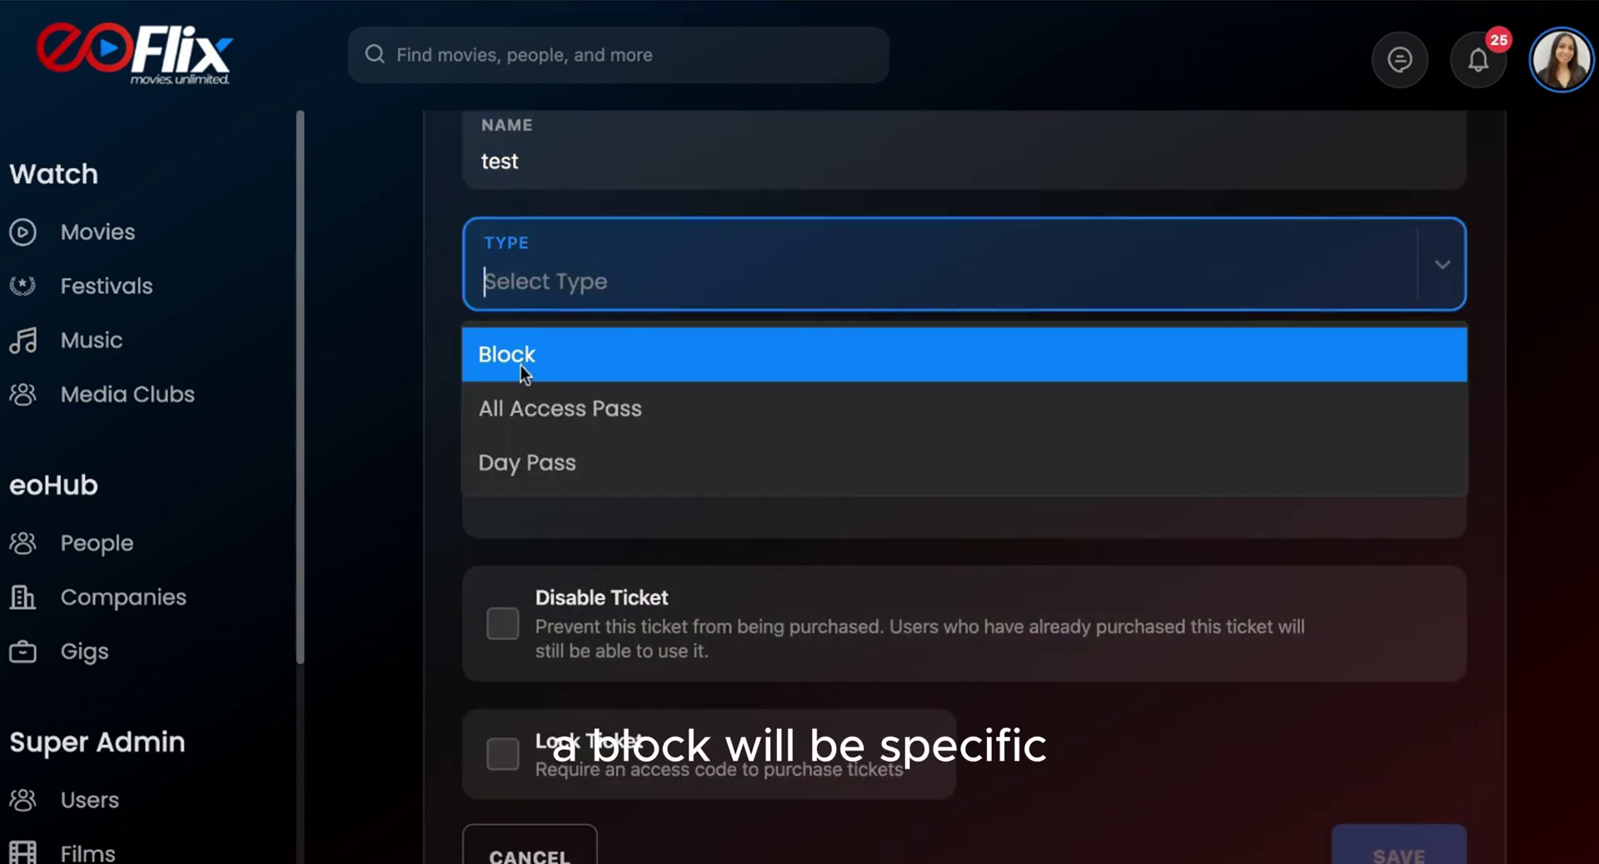
Step: Try the Block, All Access Pass and Day Pass types for the test ticket, and cancel its creation
left_click(522, 366)
left_click(525, 301)
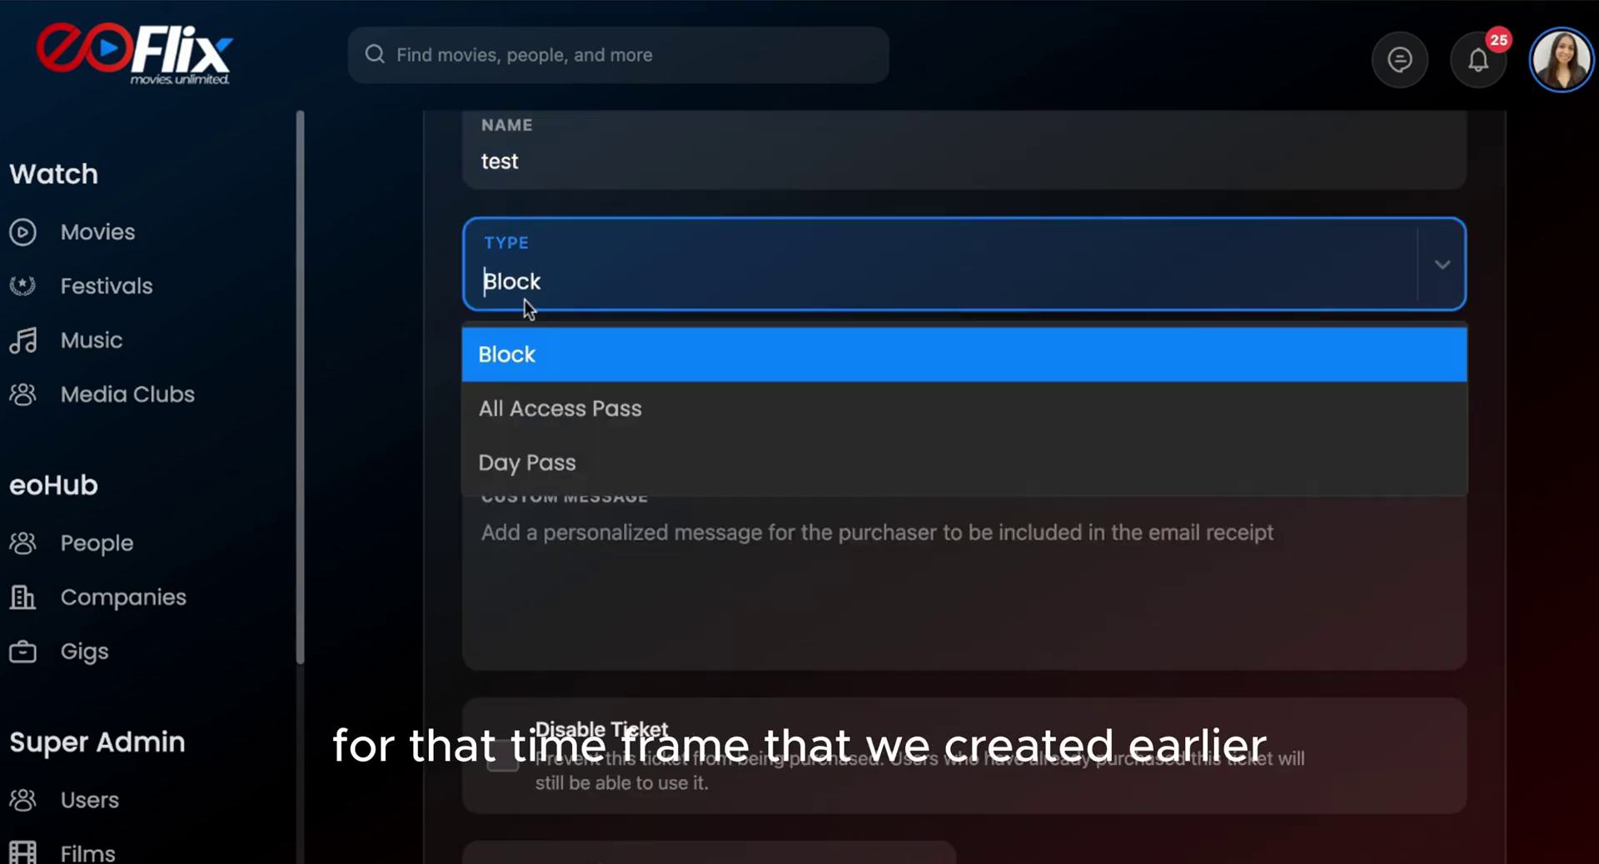
left_click(537, 410)
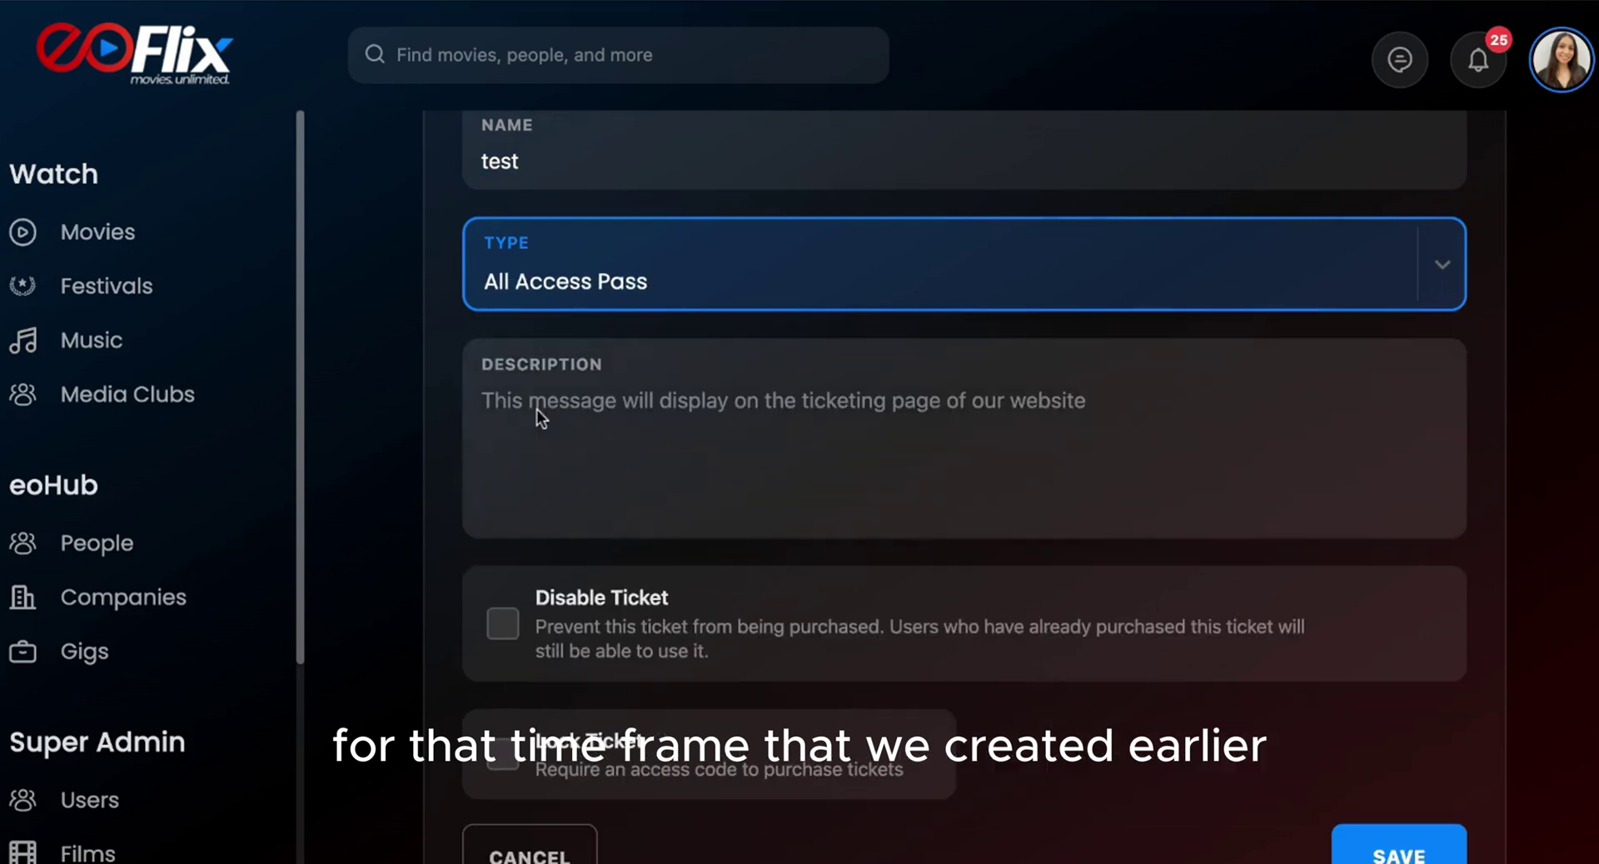
left_click(575, 280)
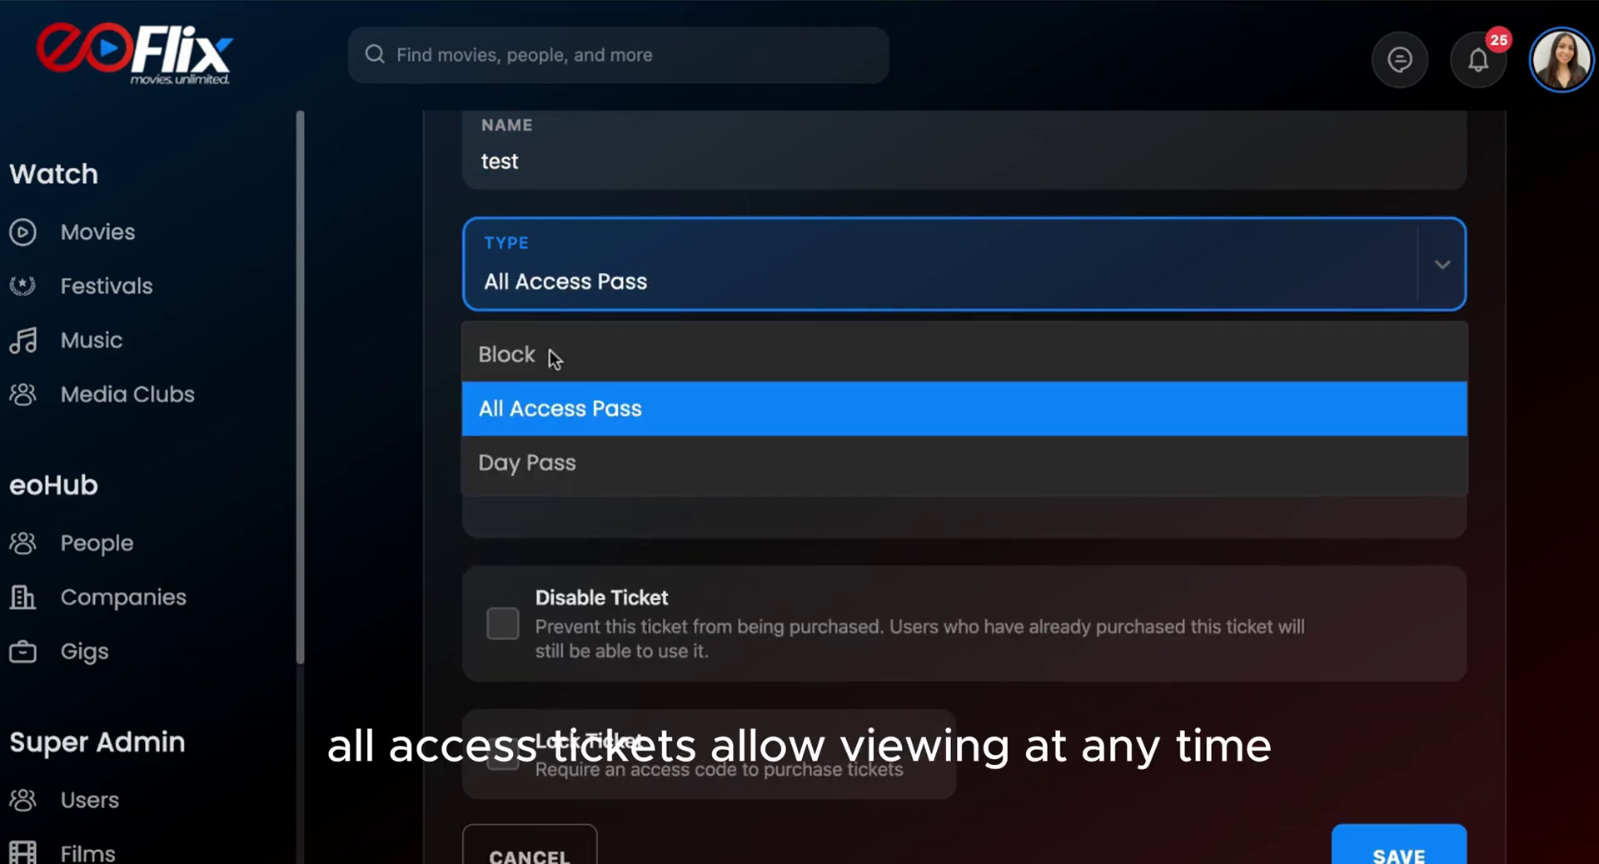
left_click(522, 460)
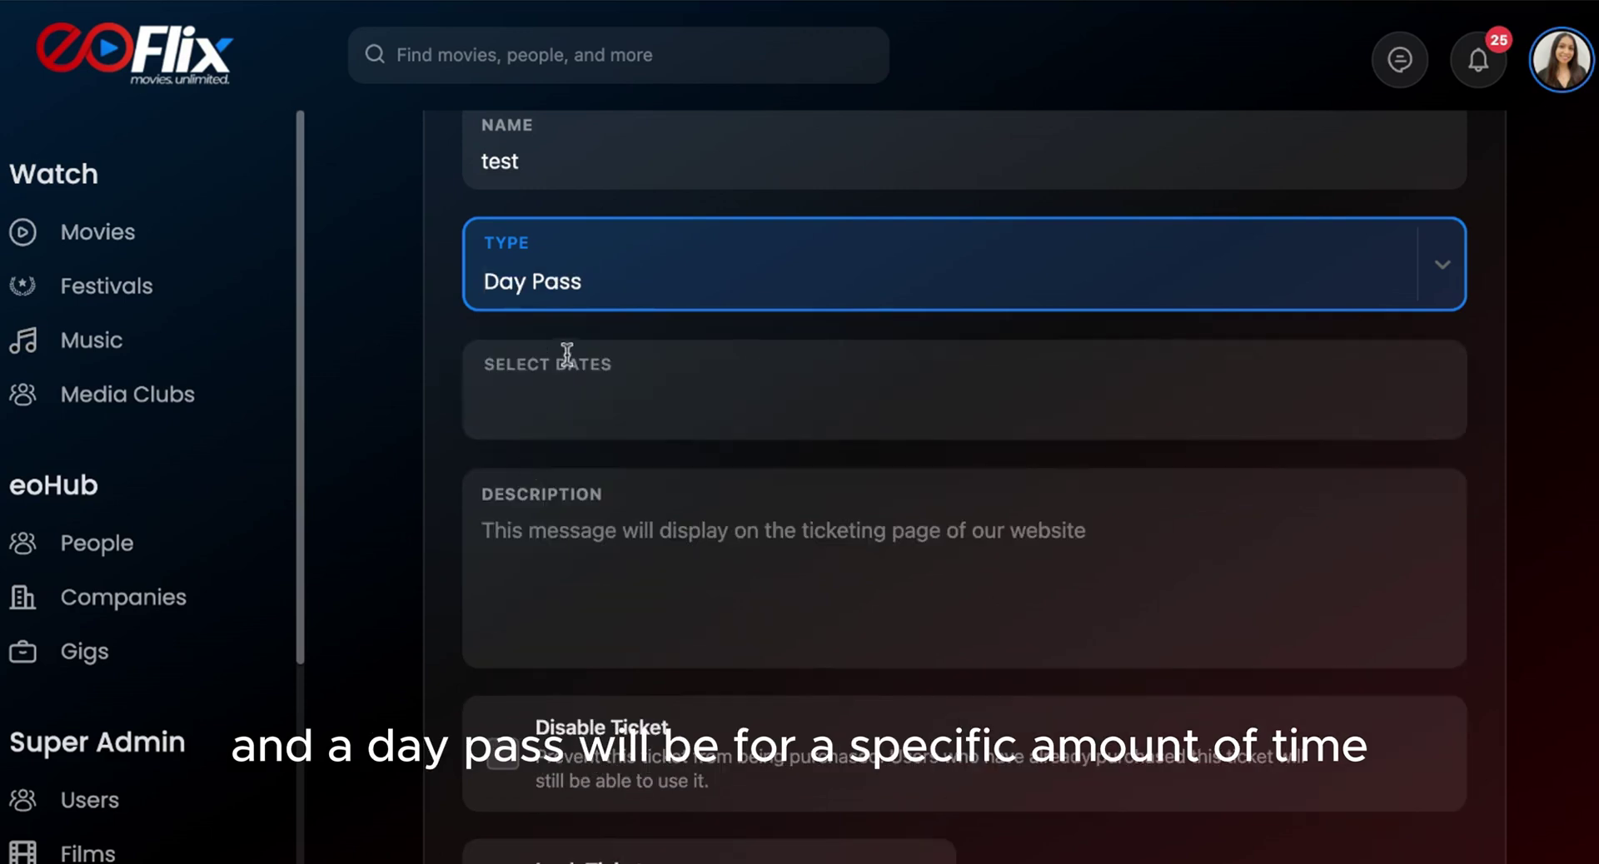
scroll(636, 417, "down", 4)
left_click(564, 678)
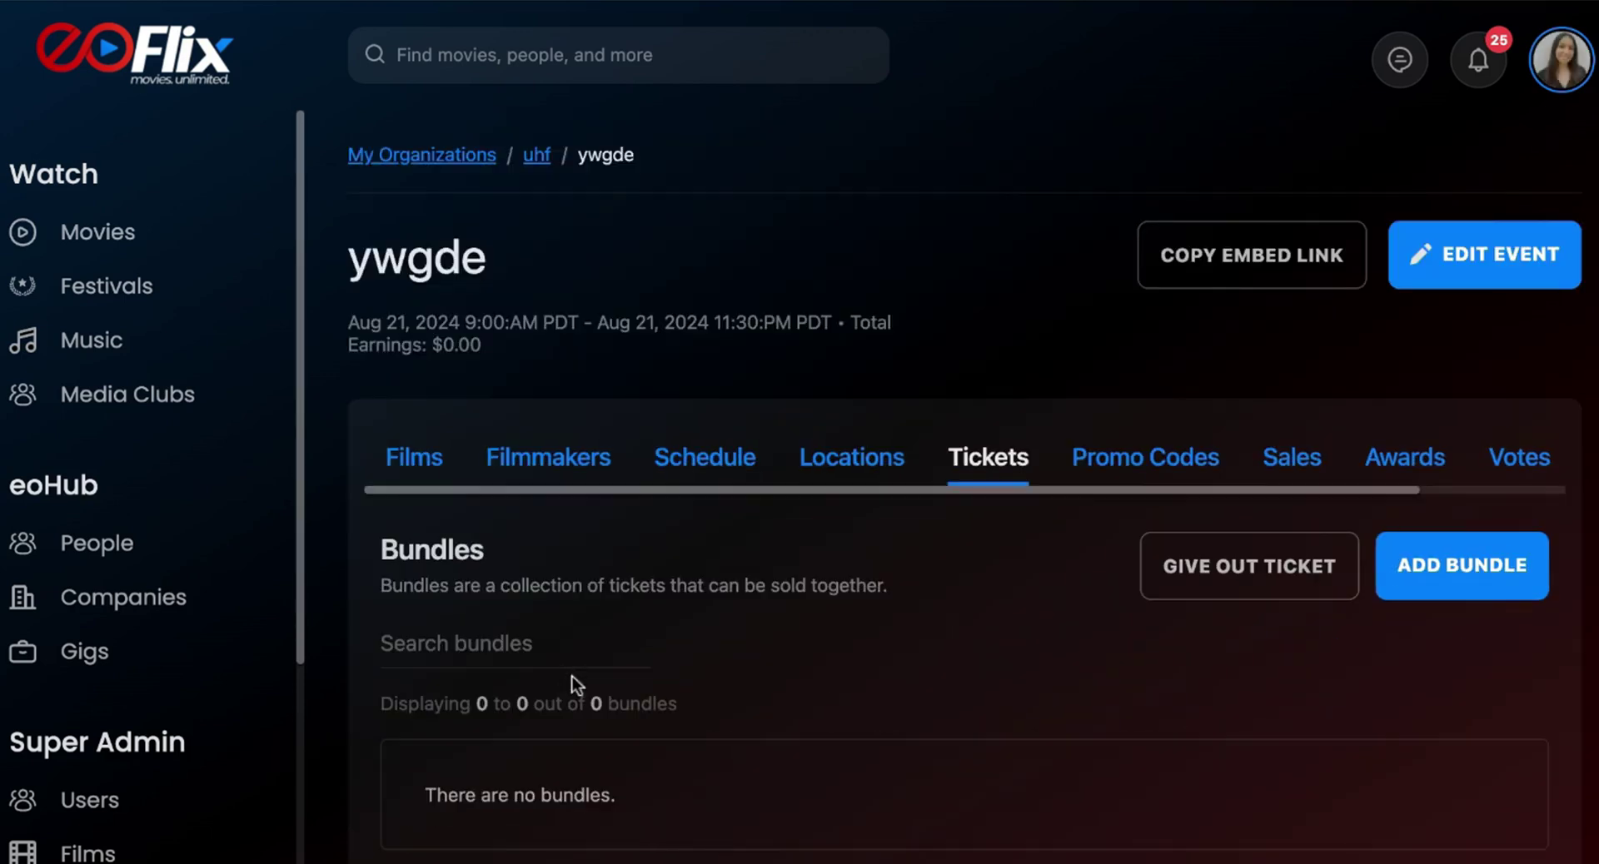
Step: View the ywgde event's promo codes, awards and votes
left_click(1145, 457)
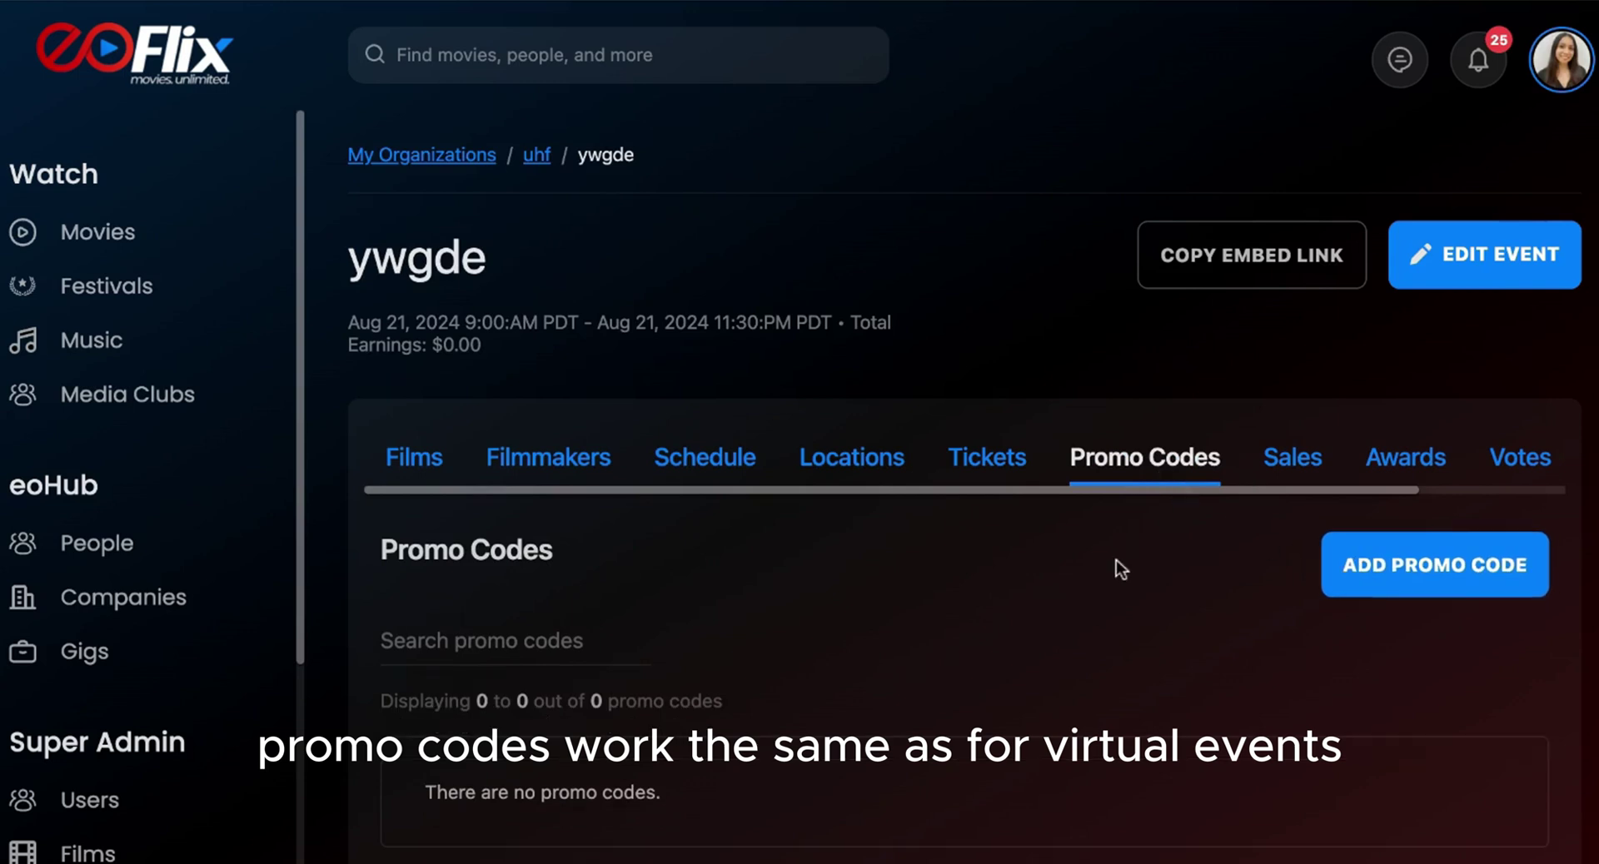
left_click(1381, 463)
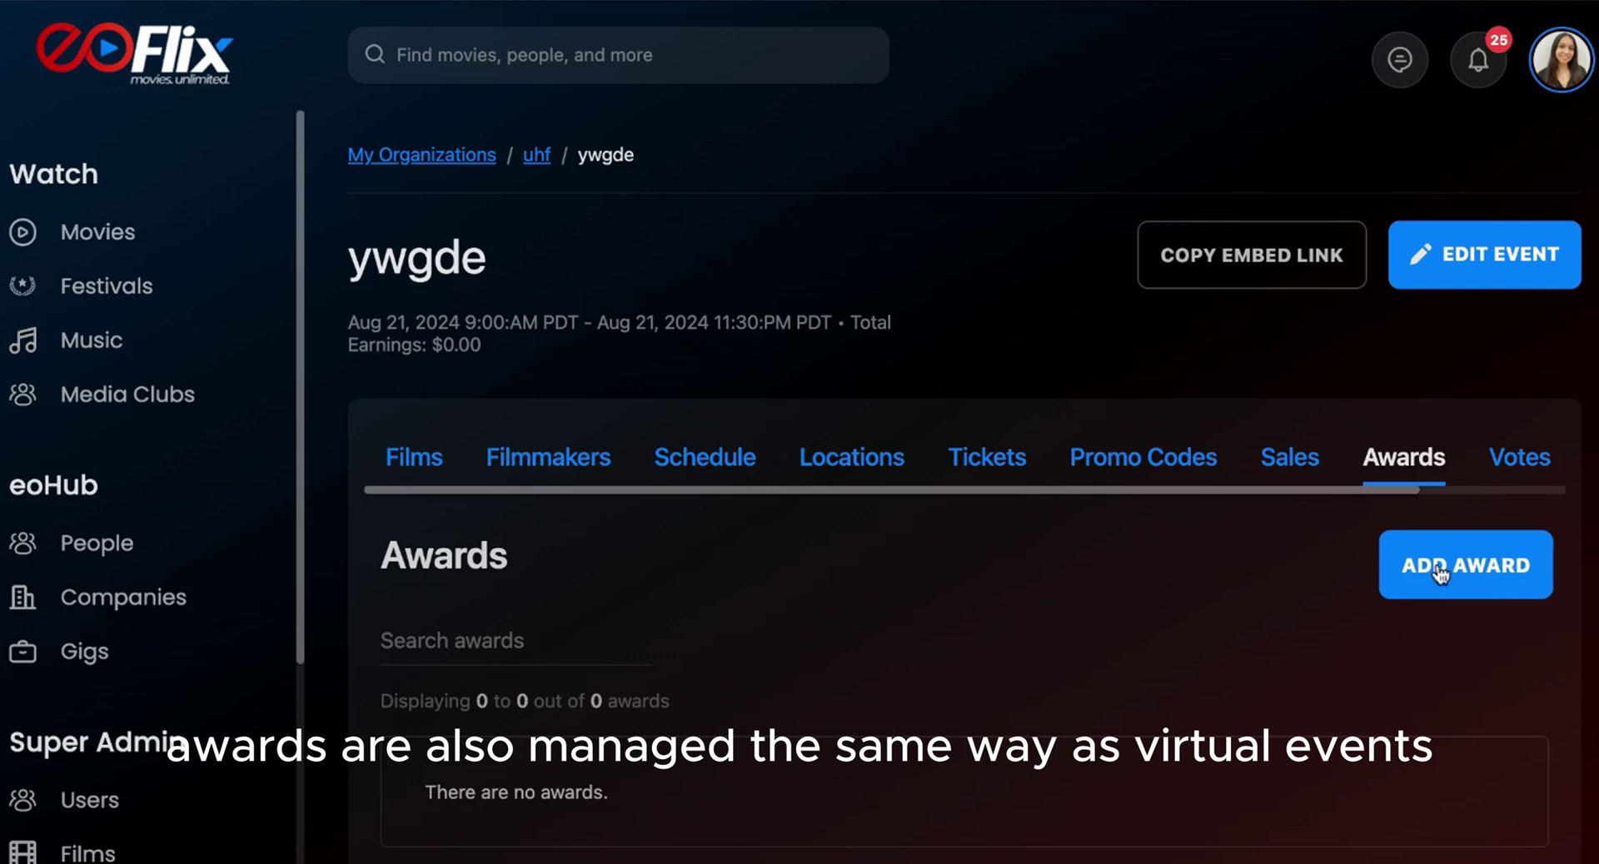
left_click(1517, 460)
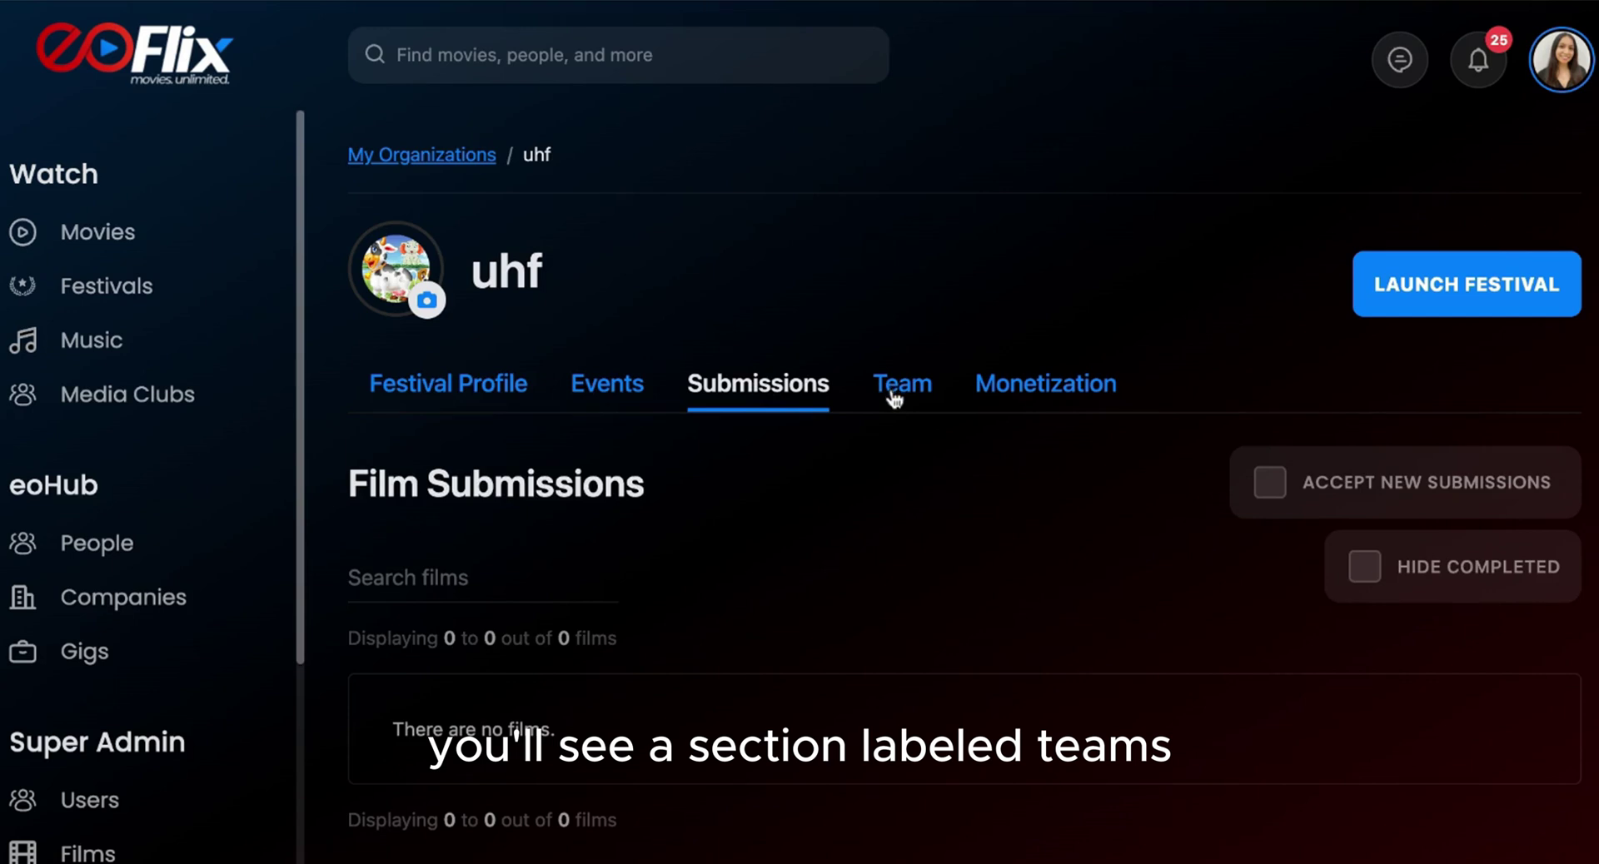
Step: Add a member to the uhf festival's team by searching for the person's name, assign the Admin role and save
left_click(892, 393)
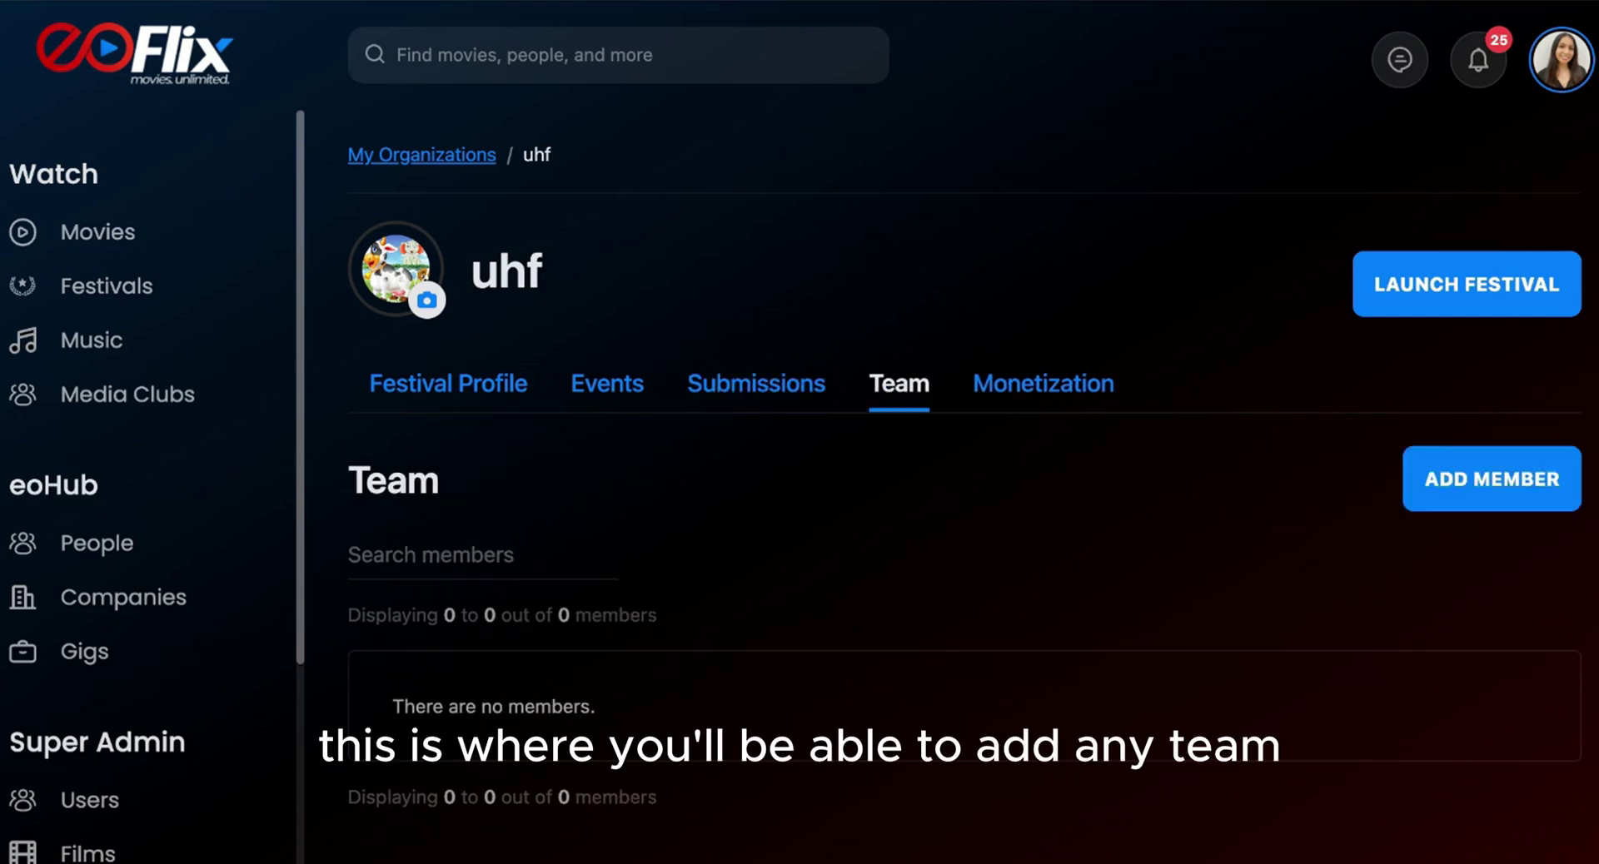
left_click(1457, 492)
left_click(543, 394)
type("giovanny")
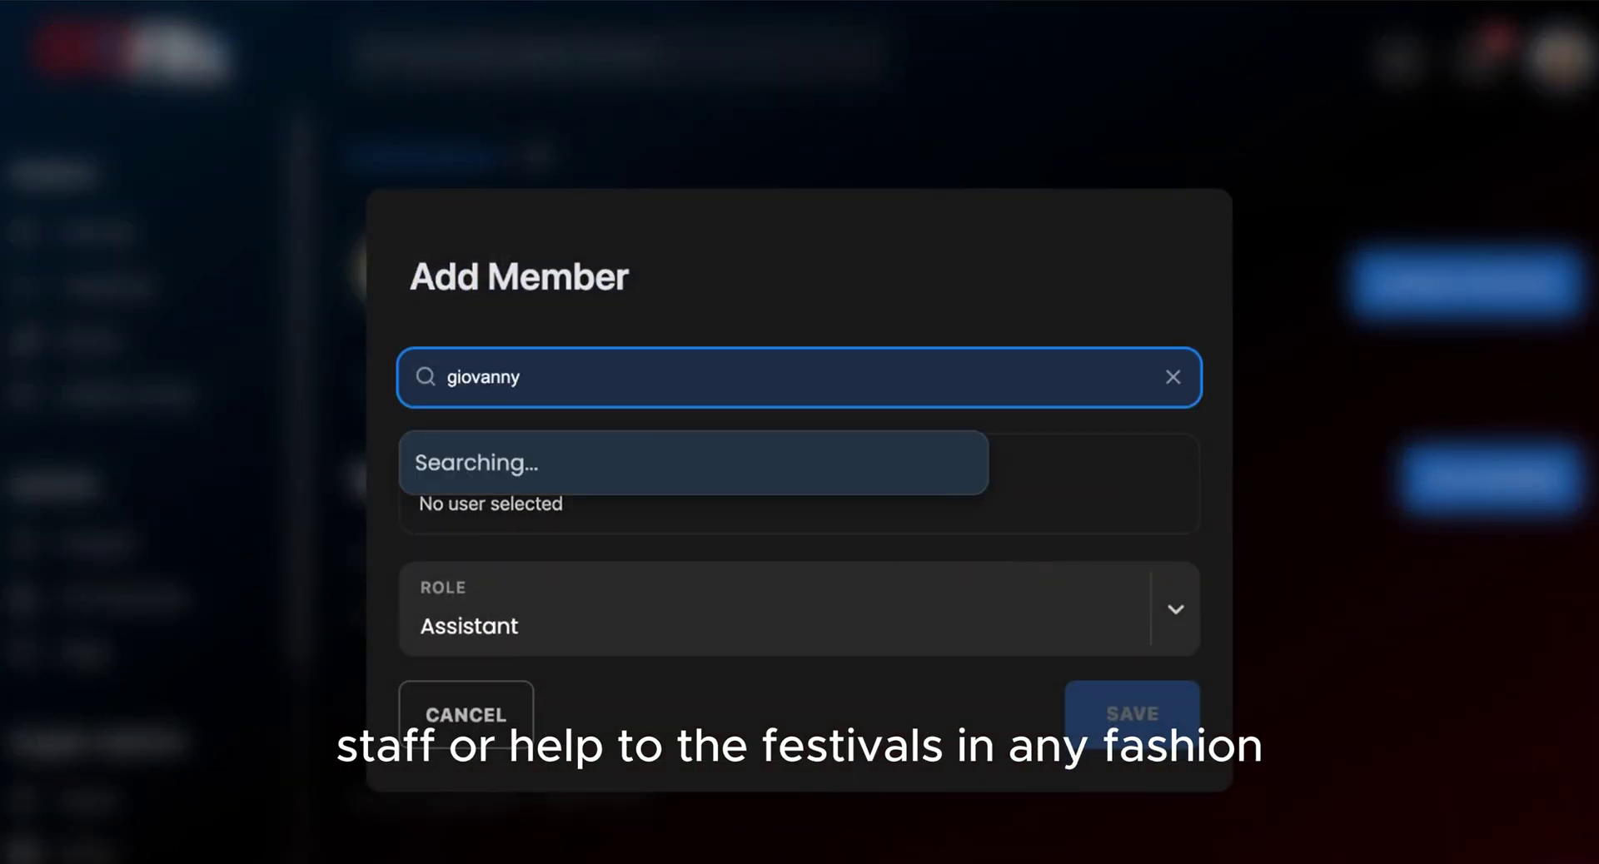
left_click(550, 492)
left_click(533, 616)
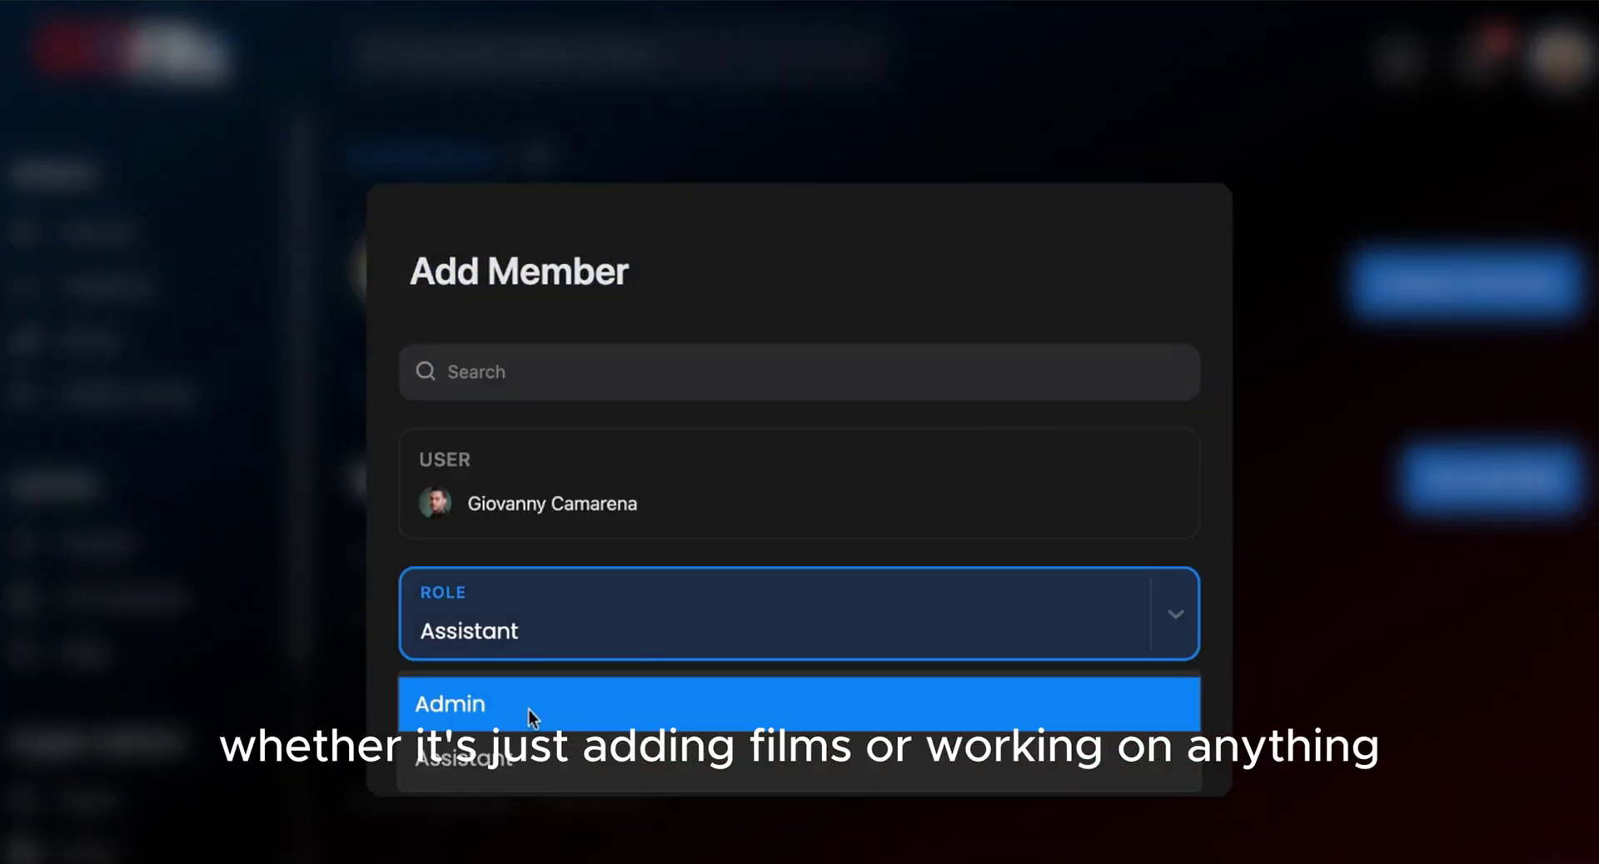
left_click(503, 712)
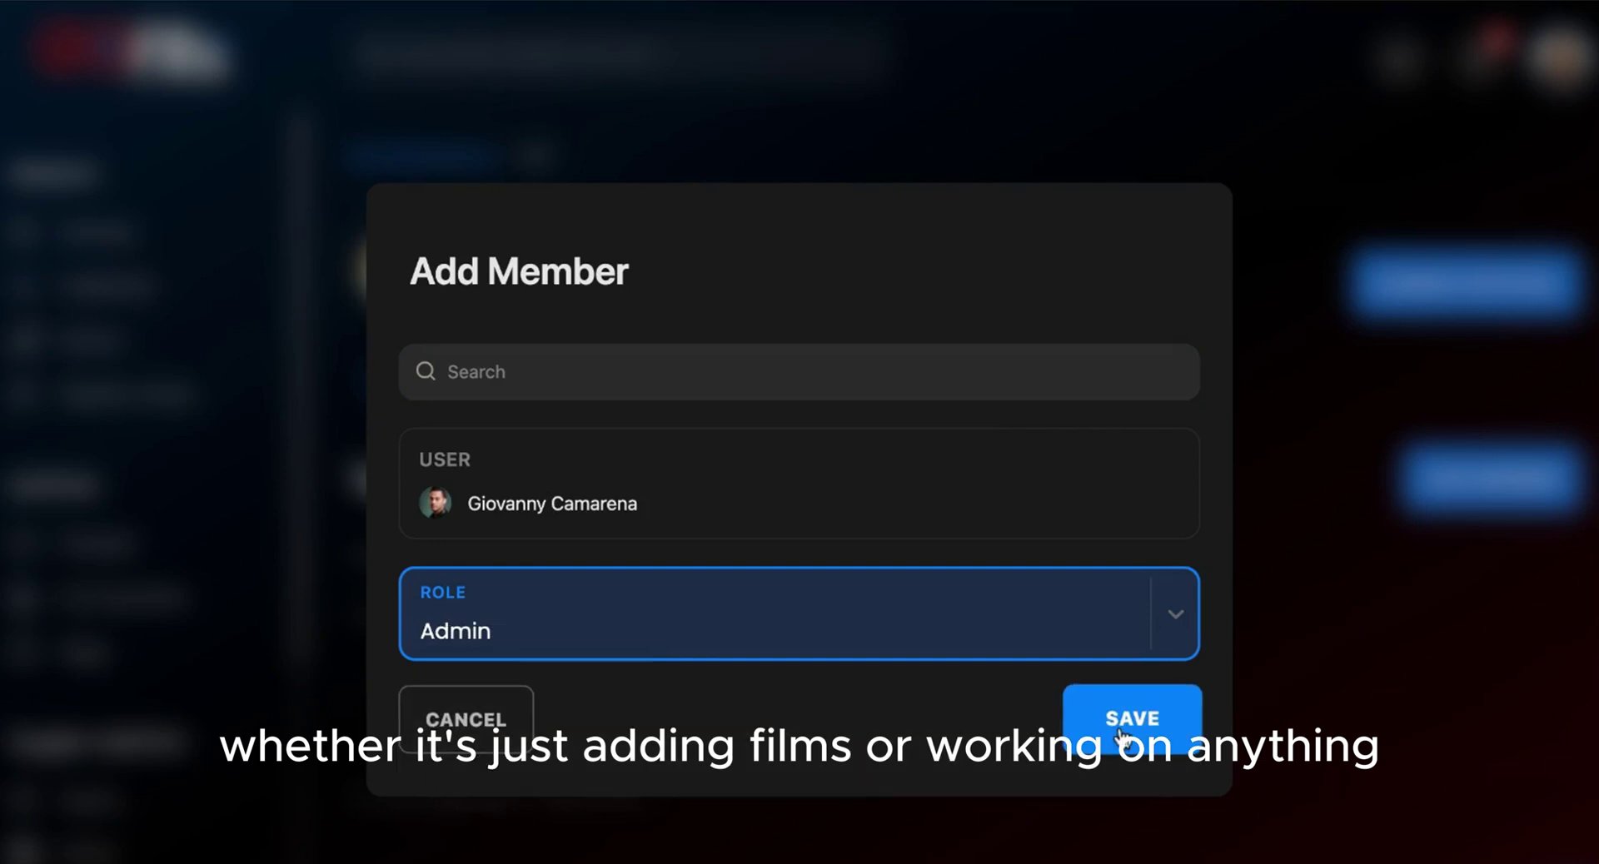
left_click(1147, 733)
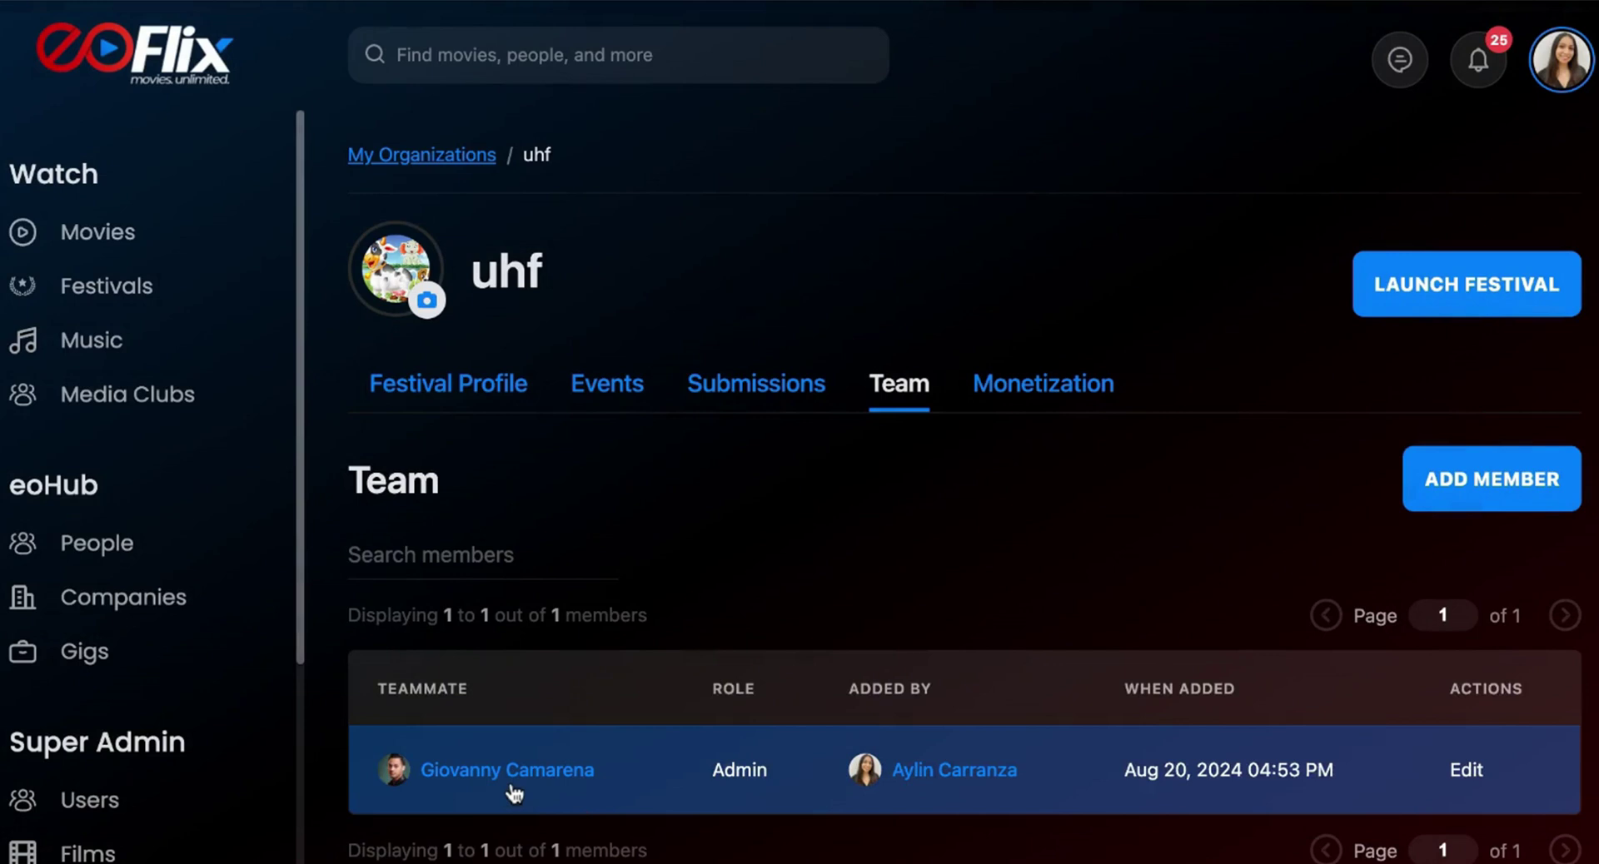
Step: Open the festival's monetization settings, start connecting Stripe and select the e-mail in its sign-up form
left_click(1018, 392)
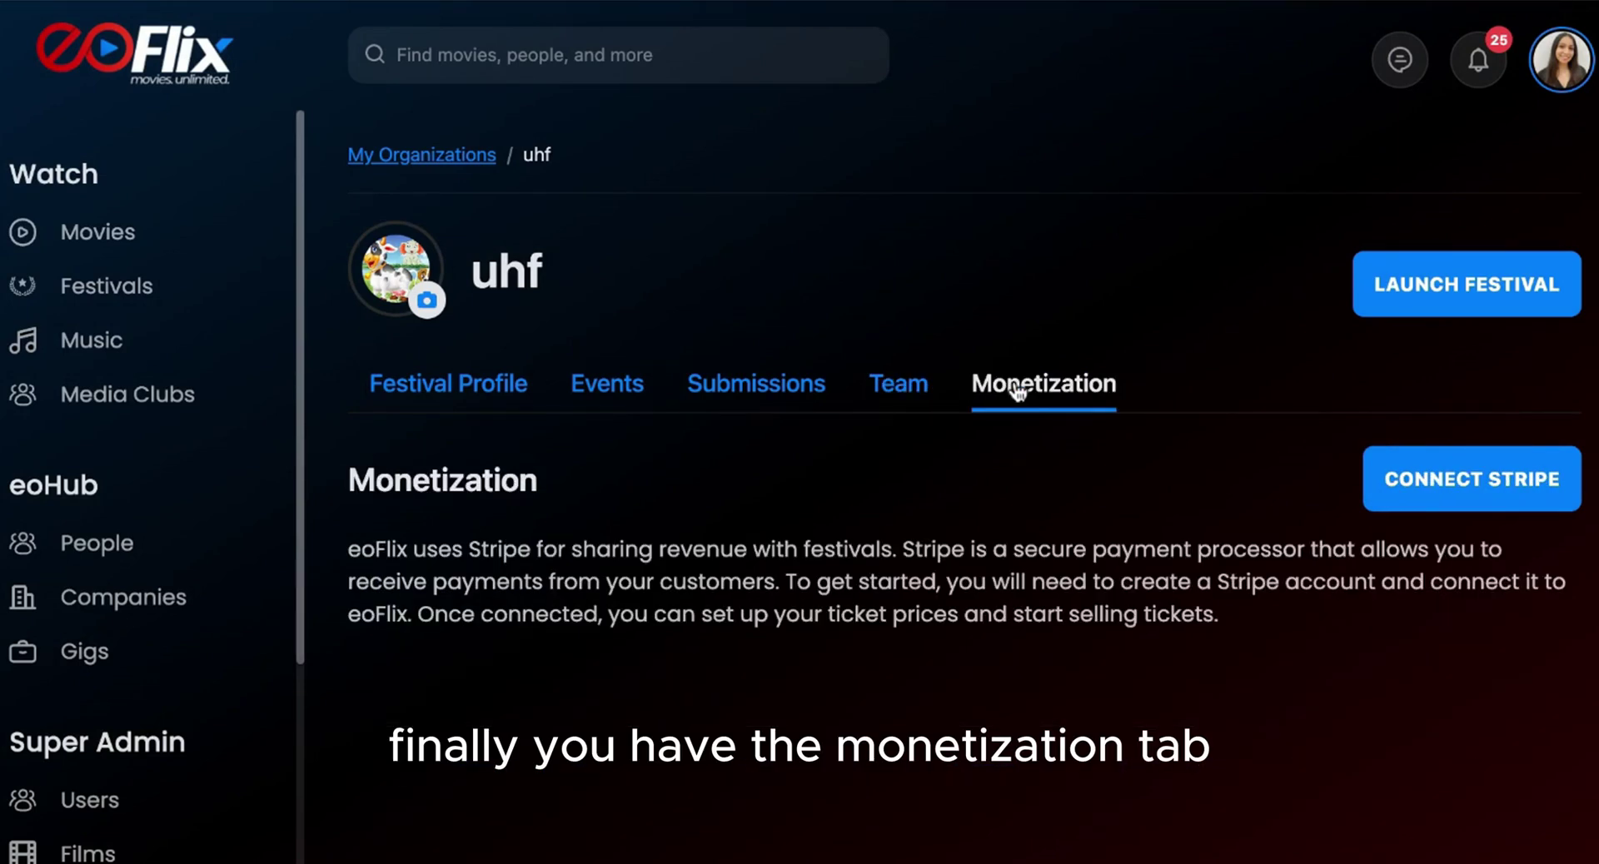
left_click(1424, 497)
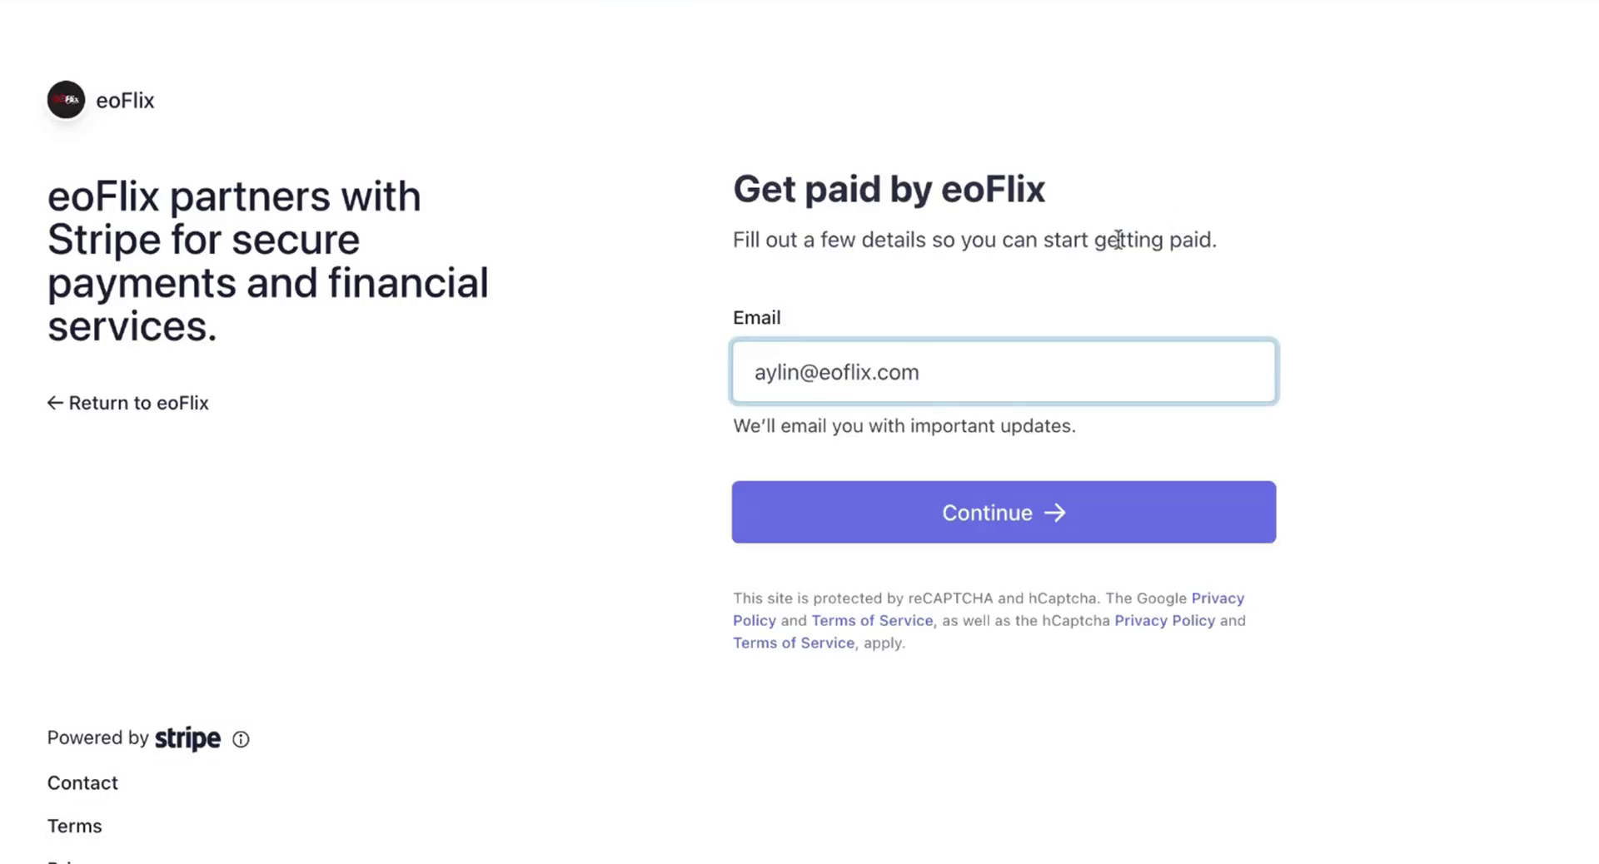
triple_click(929, 371)
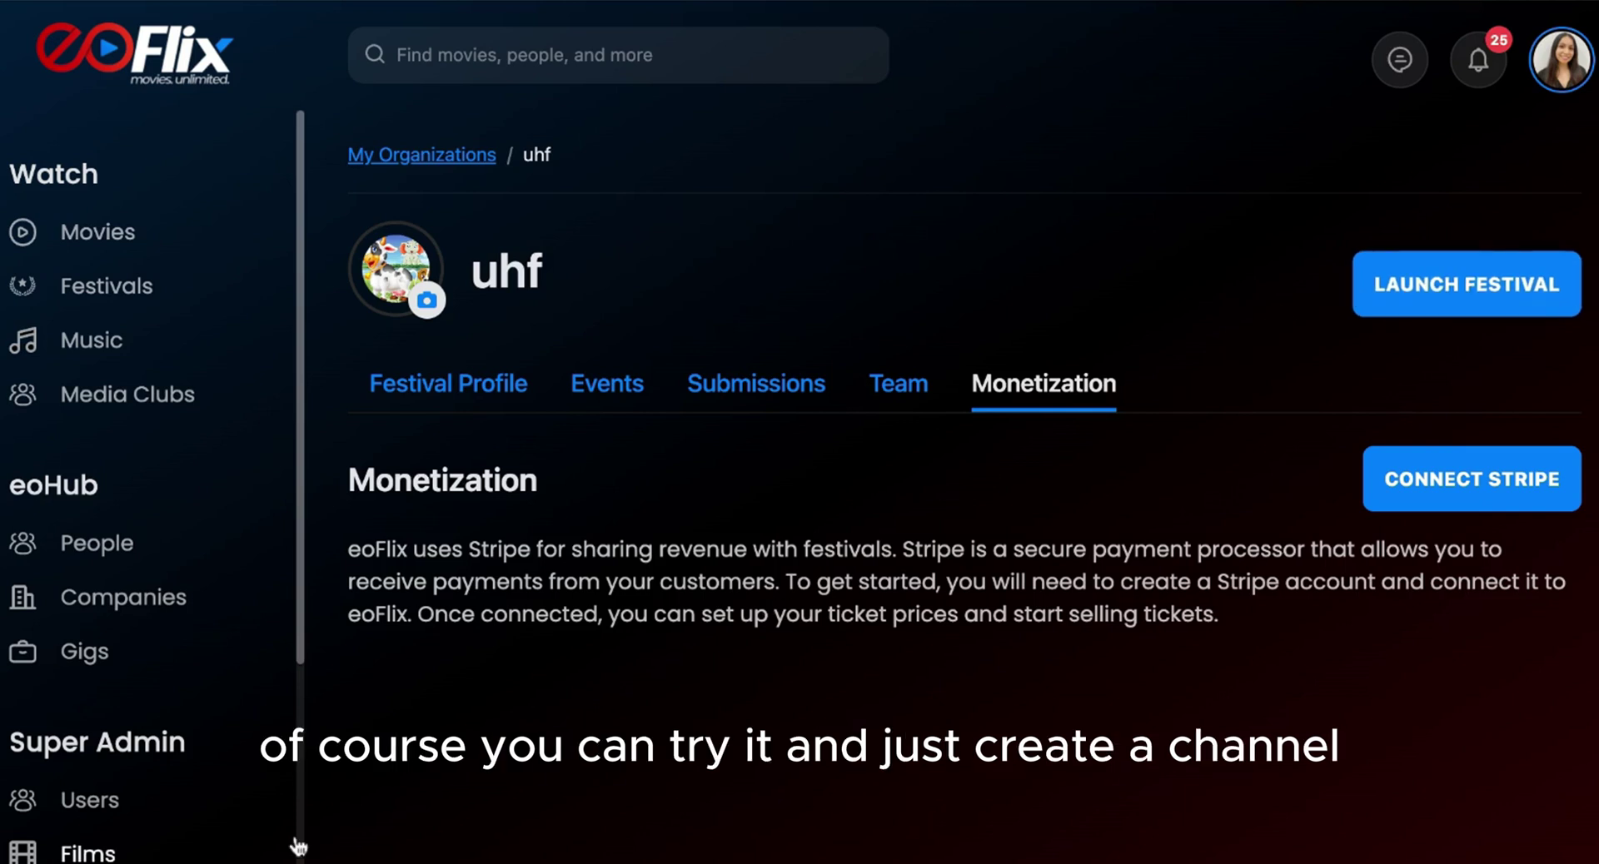
key("alt+shift+p")
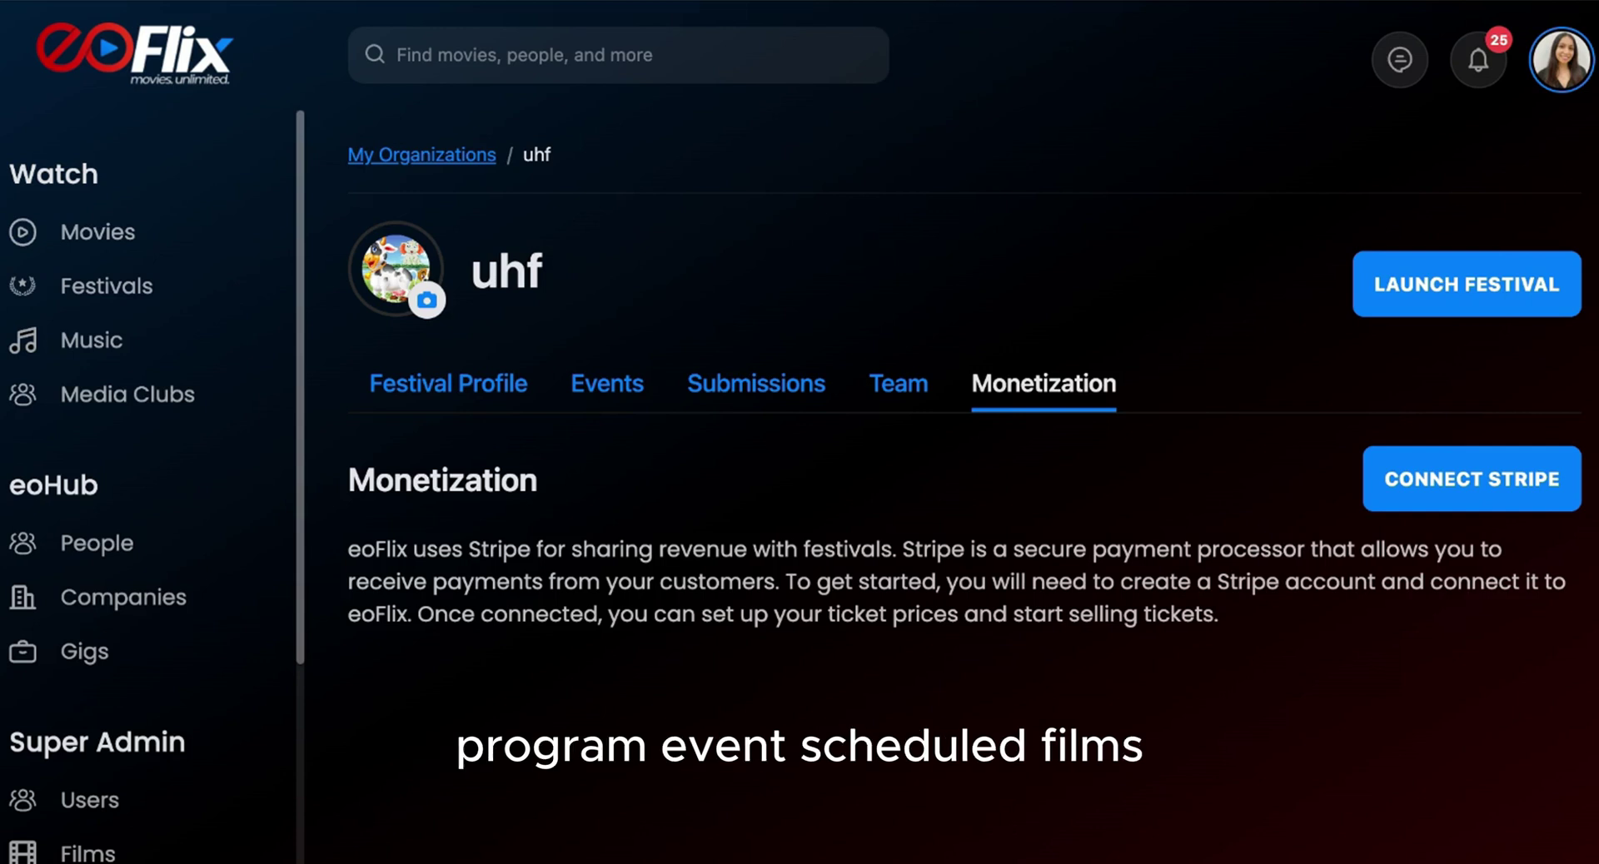
key("alt+shift+l")
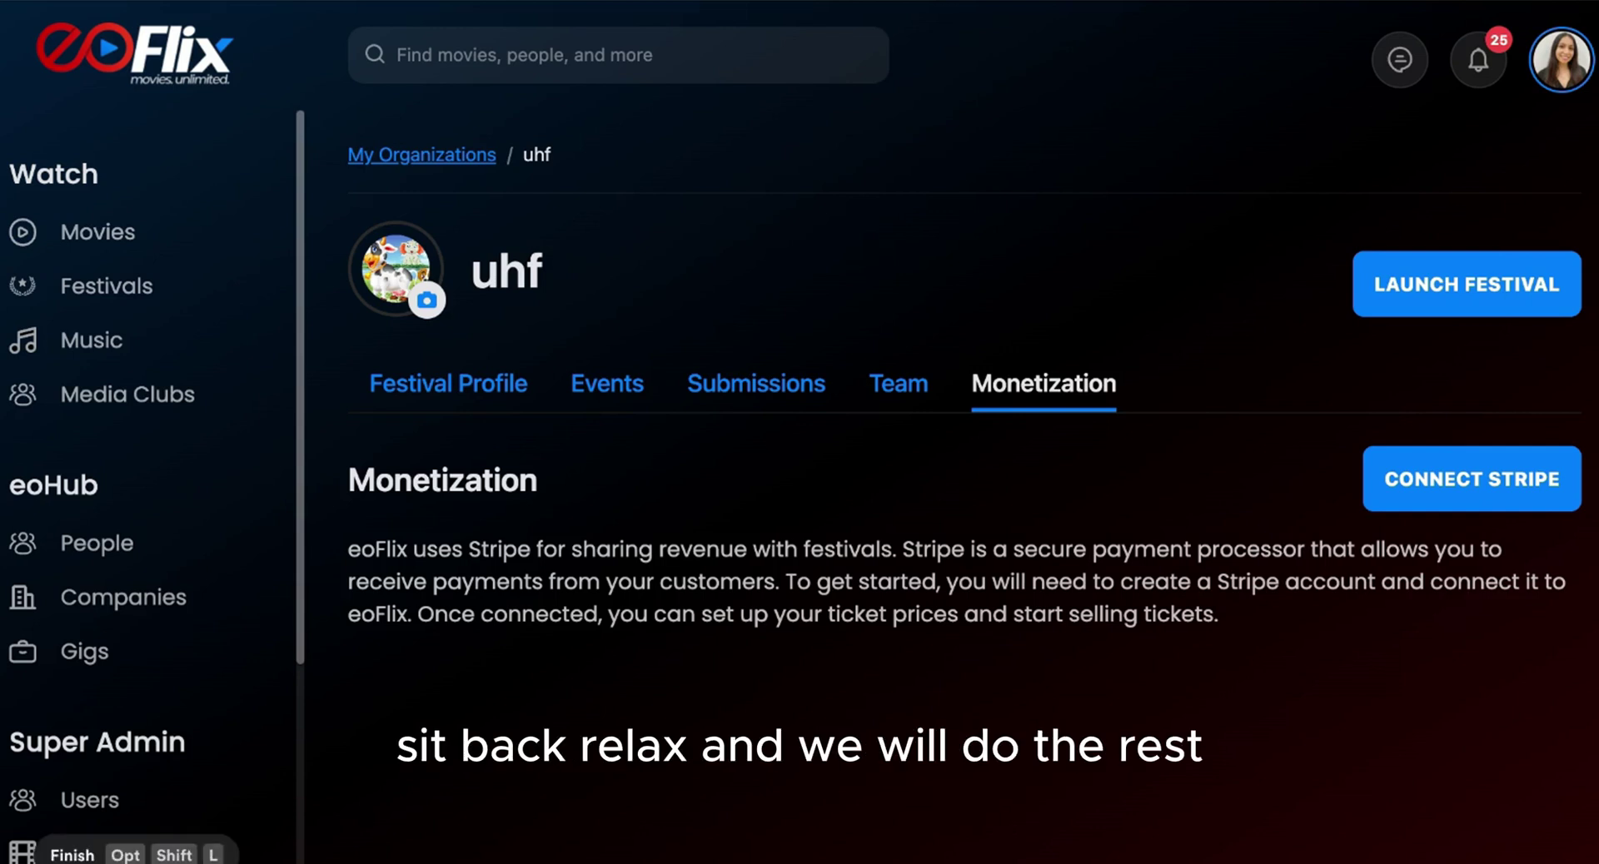